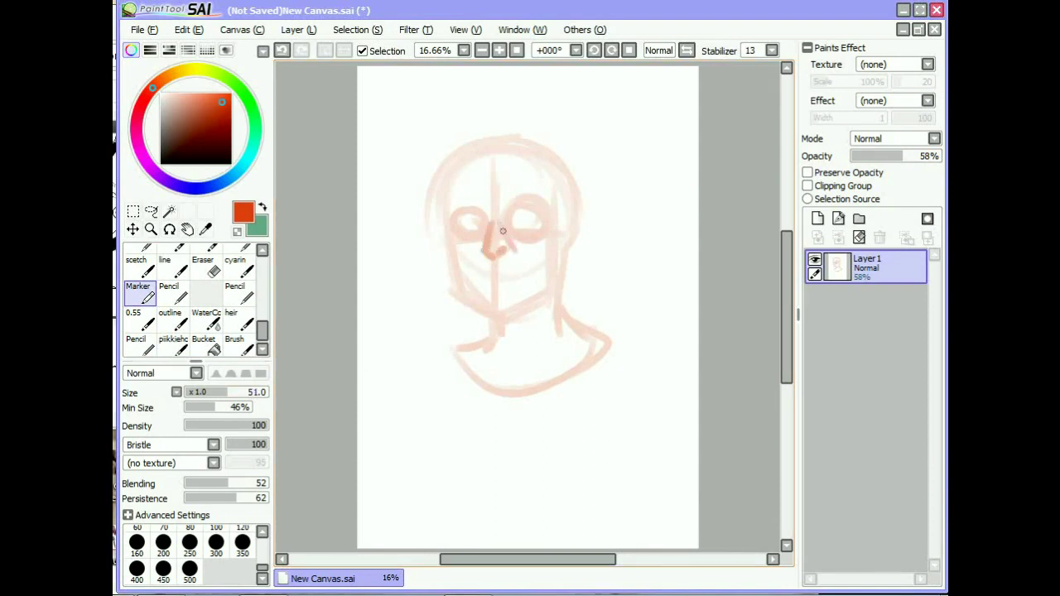
Step: Check the proportions of the rough head sketch in a mirrored view
{"action": "key", "text": "h"}
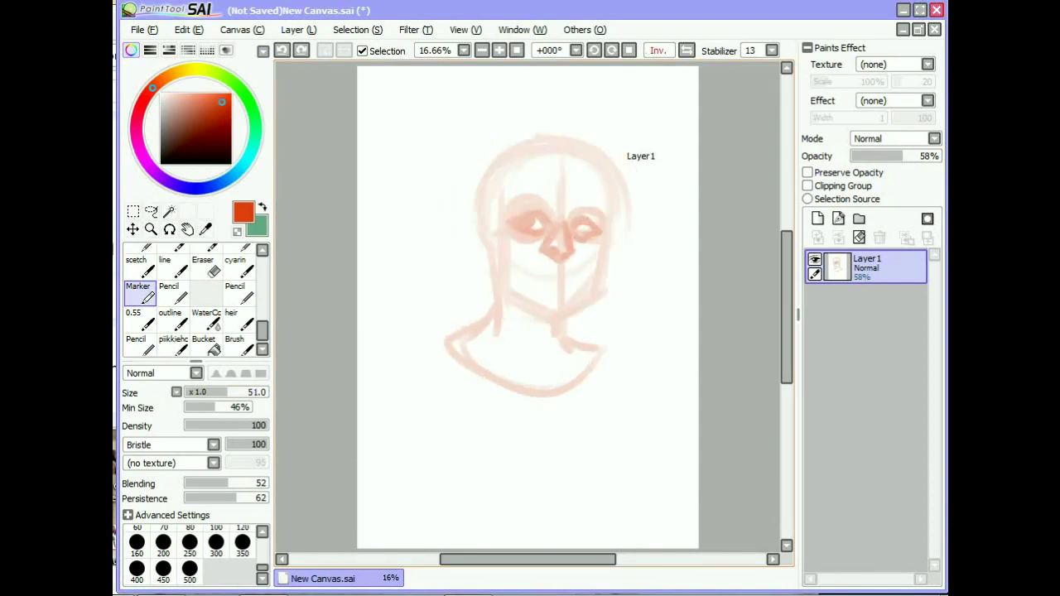
{"action": "key", "text": "h"}
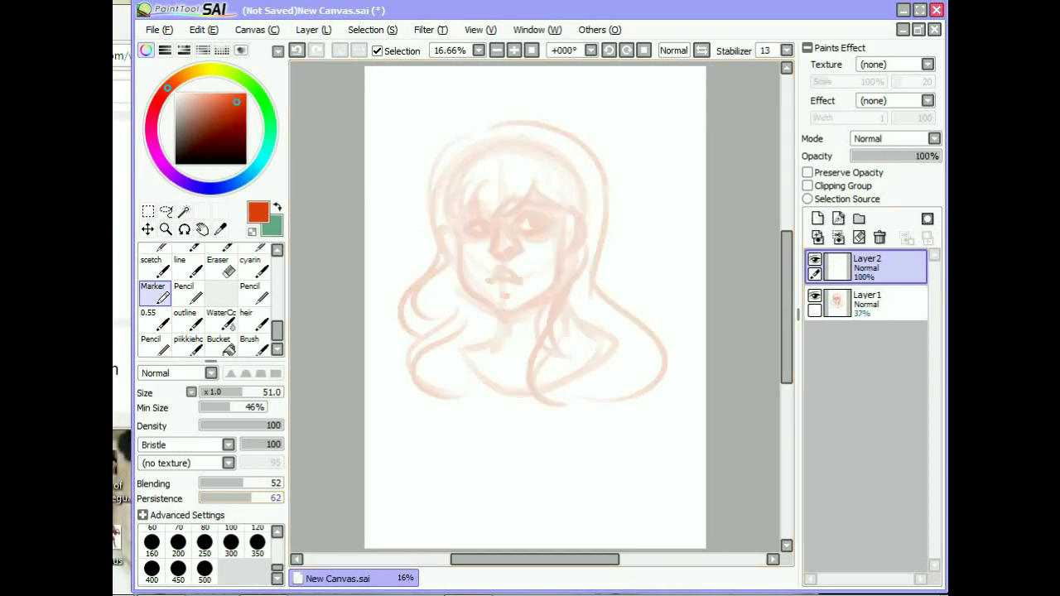
Step: Sketch the near eye over the rough head on Layer2 with the Marker at size 18, including lids and iris
{"action": "scroll", "coordinate": [518, 224], "scroll_direction": "up", "scroll_amount": 5}
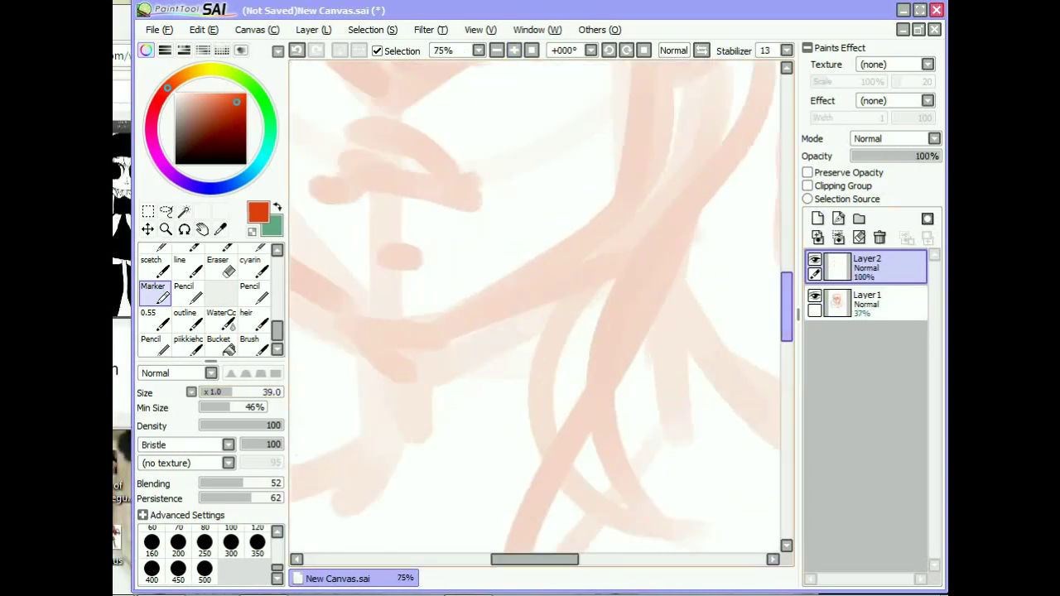
{"action": "mouse_move", "coordinate": [441, 245]}
{"action": "left_mouse_down"}
{"action": "mouse_move", "coordinate": [587, 215]}
{"action": "mouse_move", "coordinate": [482, 273]}
{"action": "mouse_move", "coordinate": [466, 264]}
{"action": "mouse_move", "coordinate": [609, 225]}
{"action": "left_mouse_up"}
{"action": "mouse_move", "coordinate": [502, 195]}
{"action": "left_mouse_down"}
{"action": "mouse_move", "coordinate": [581, 232]}
{"action": "mouse_move", "coordinate": [470, 286]}
{"action": "left_mouse_up"}
{"action": "left_click_drag", "start_coordinate": [432, 213], "coordinate": [509, 168]}
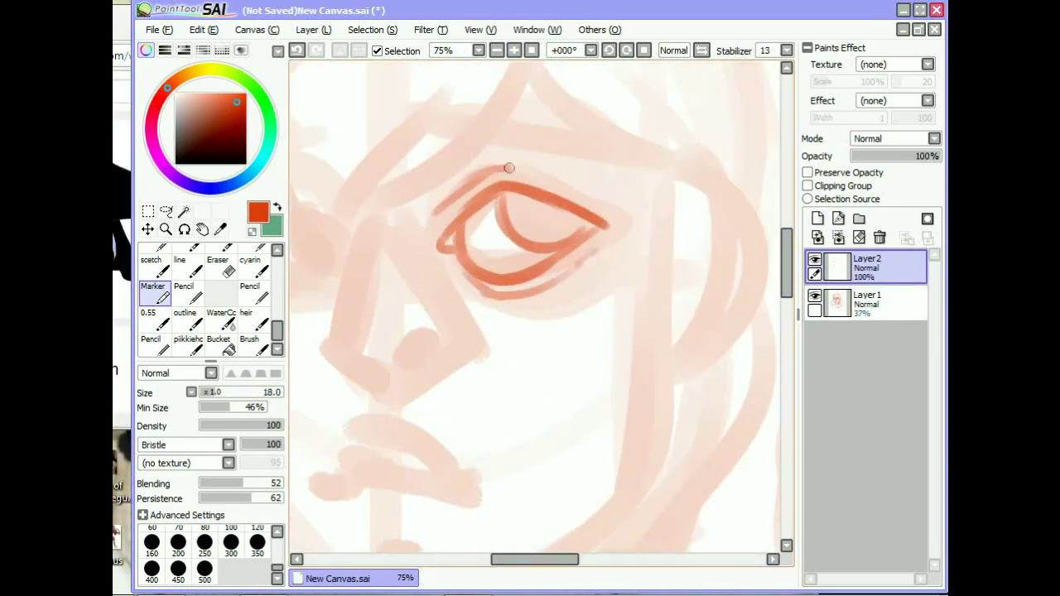
Step: Sketch the nose bridge, tip and nostril with the Marker at size 18
{"action": "left_click_drag", "start_coordinate": [360, 324], "coordinate": [376, 257]}
{"action": "left_click_drag", "start_coordinate": [365, 298], "coordinate": [463, 376]}
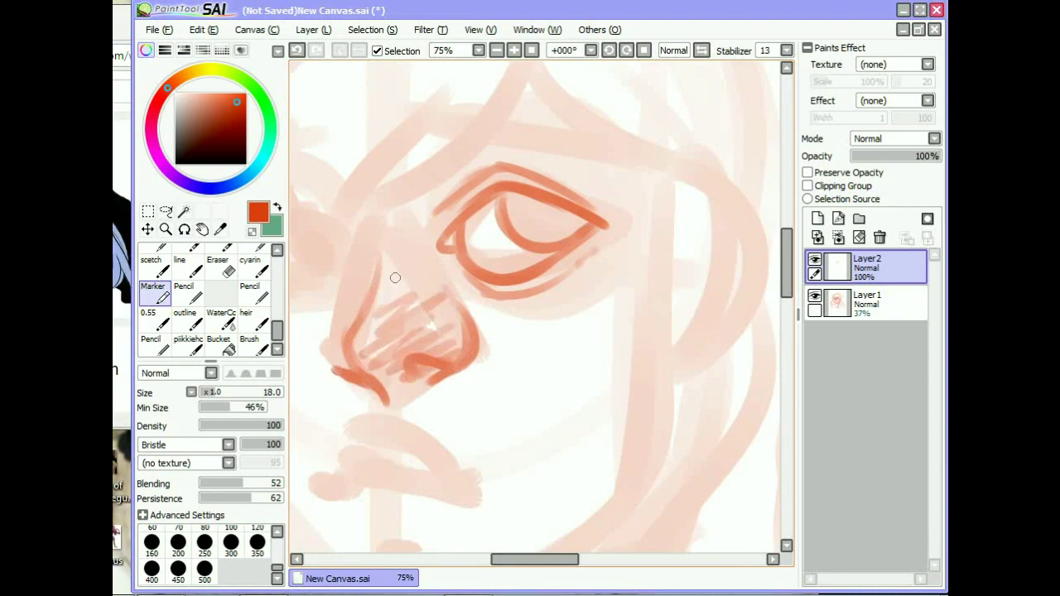
{"action": "scroll", "coordinate": [392, 277], "scroll_direction": "down", "scroll_amount": 3}
{"action": "scroll", "coordinate": [472, 248], "scroll_direction": "up", "scroll_amount": 3}
Step: Sketch the far eye's outline, lower lid and upper crease in a mirrored view
{"action": "key", "text": "h"}
{"action": "left_click_drag", "start_coordinate": [615, 261], "coordinate": [703, 246]}
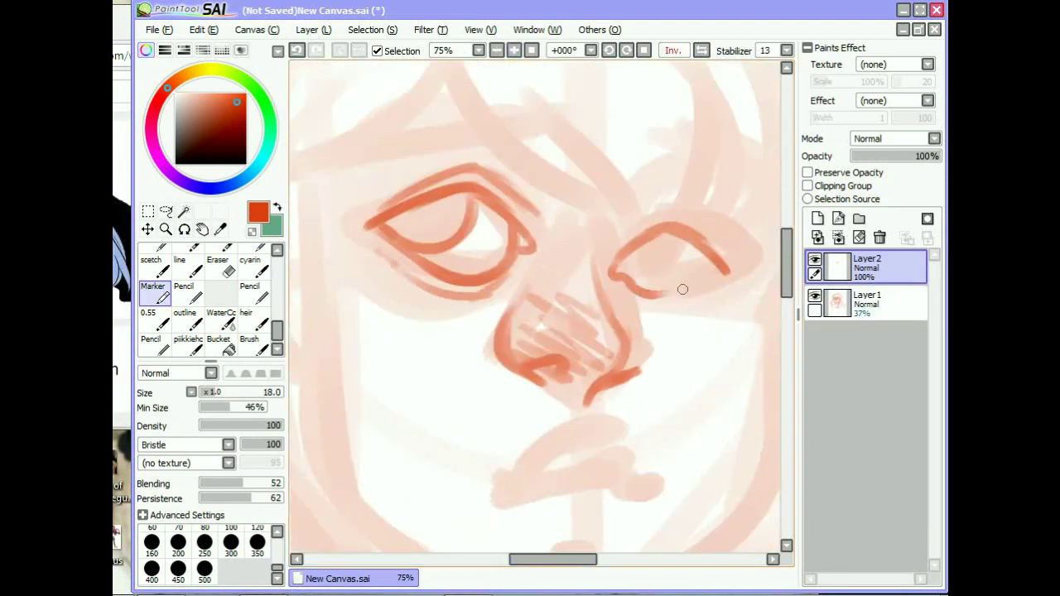
{"action": "left_click_drag", "start_coordinate": [626, 293], "coordinate": [720, 291]}
{"action": "left_click_drag", "start_coordinate": [622, 240], "coordinate": [714, 213]}
{"action": "key", "text": "h"}
Step: Sketch the mouth line and the chin mark with the Marker at size 10
{"action": "scroll", "coordinate": [534, 307], "scroll_direction": "down", "scroll_amount": 1}
{"action": "key", "text": "bracketright"}
{"action": "left_click_drag", "start_coordinate": [449, 412], "coordinate": [578, 448]}
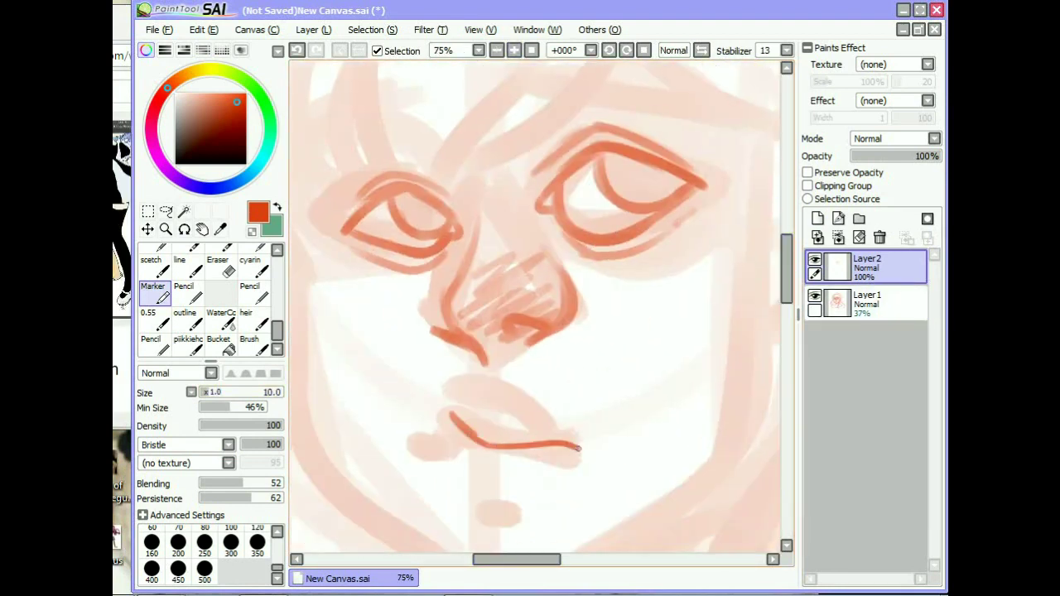
{"action": "left_click_drag", "start_coordinate": [495, 515], "coordinate": [523, 537]}
{"action": "scroll", "coordinate": [523, 537], "scroll_direction": "down", "scroll_amount": 3}
{"action": "scroll", "coordinate": [524, 537], "scroll_direction": "up", "scroll_amount": 1}
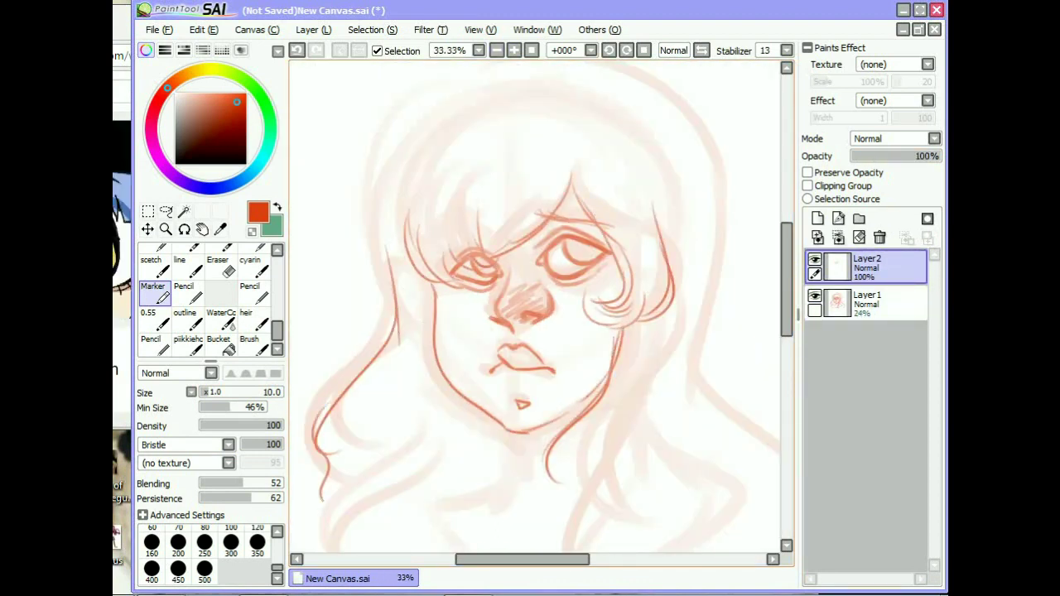
Step: Sketch long wavy hair strands falling beside the near cheek with the Marker at size 10
{"action": "scroll", "coordinate": [663, 323], "scroll_direction": "down", "scroll_amount": 1}
{"action": "left_click_drag", "start_coordinate": [662, 323], "coordinate": [739, 527]}
{"action": "left_click_drag", "start_coordinate": [644, 354], "coordinate": [594, 524]}
{"action": "left_click_drag", "start_coordinate": [592, 410], "coordinate": [565, 514]}
{"action": "scroll", "coordinate": [611, 331], "scroll_direction": "down", "scroll_amount": 3}
{"action": "left_click_drag", "start_coordinate": [687, 250], "coordinate": [630, 423]}
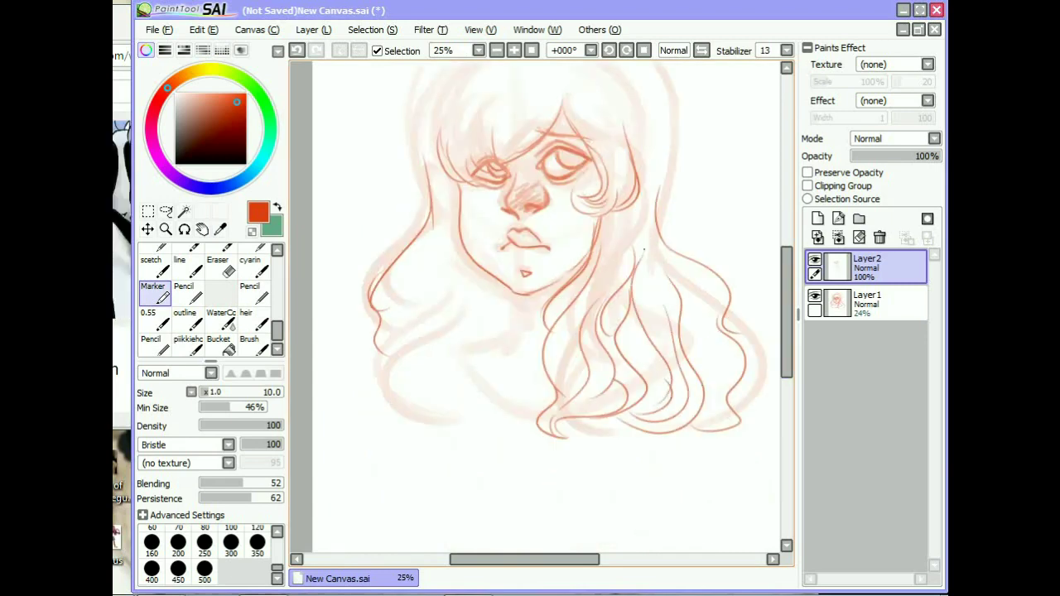
{"action": "left_click_drag", "start_coordinate": [647, 216], "coordinate": [700, 374]}
Step: Sketch the wavy hair on the far side of the face and the outline over the crown
{"action": "key", "text": "h"}
{"action": "key", "text": "h"}
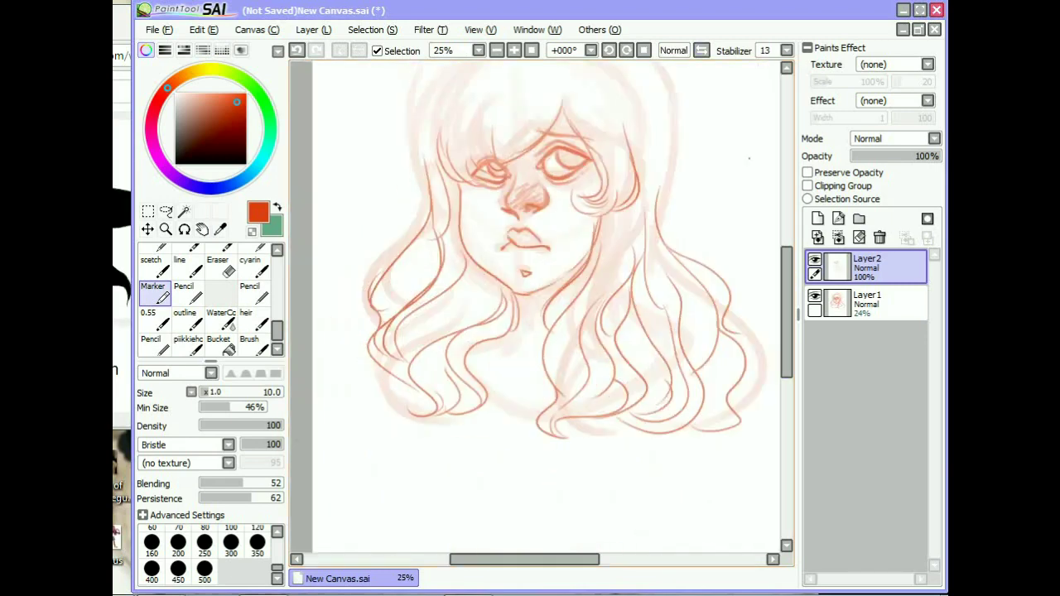
{"action": "scroll", "coordinate": [530, 298], "scroll_direction": "up", "scroll_amount": 3}
{"action": "left_click_drag", "start_coordinate": [424, 195], "coordinate": [525, 87]}
{"action": "scroll", "coordinate": [538, 306], "scroll_direction": "up", "scroll_amount": 1}
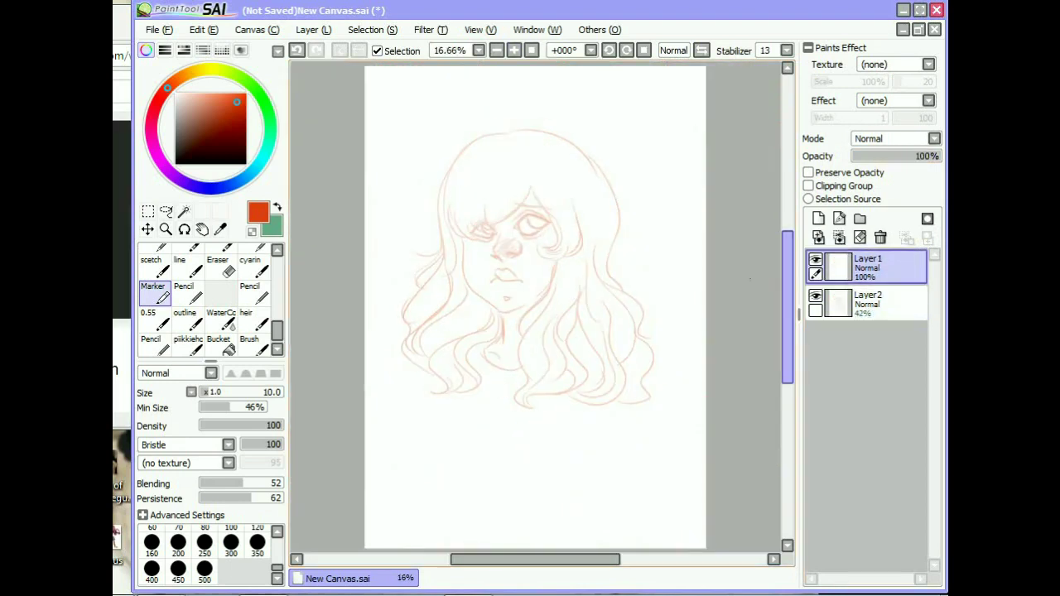
Step: Ink the near eye's upper lid on Layer1 with the Pencil in dark brown at size 10
{"action": "left_click", "coordinate": [183, 292]}
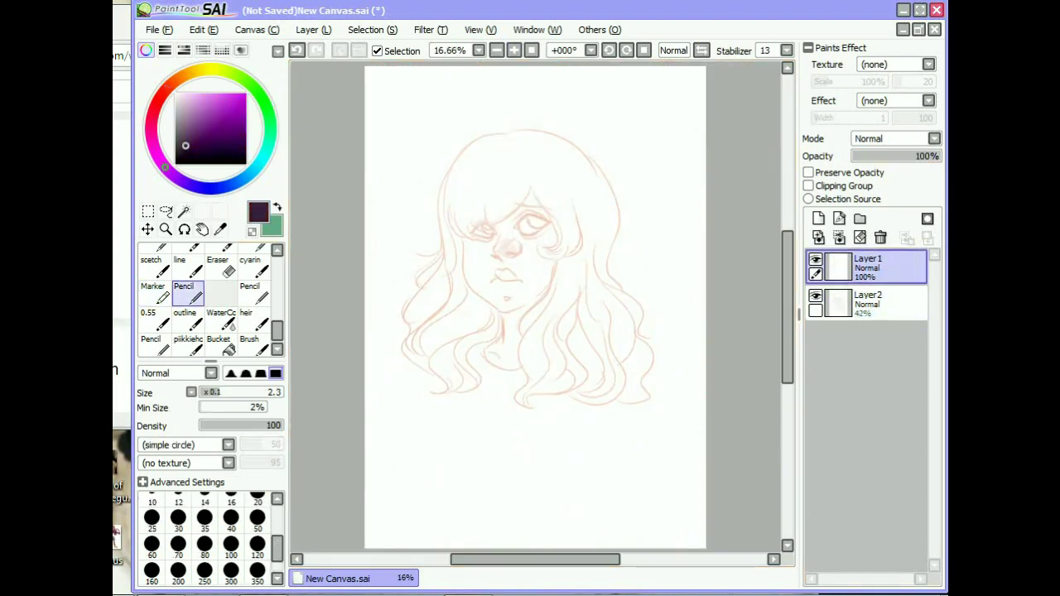
{"action": "left_click", "coordinate": [189, 145]}
{"action": "scroll", "coordinate": [536, 214], "scroll_direction": "up", "scroll_amount": 5}
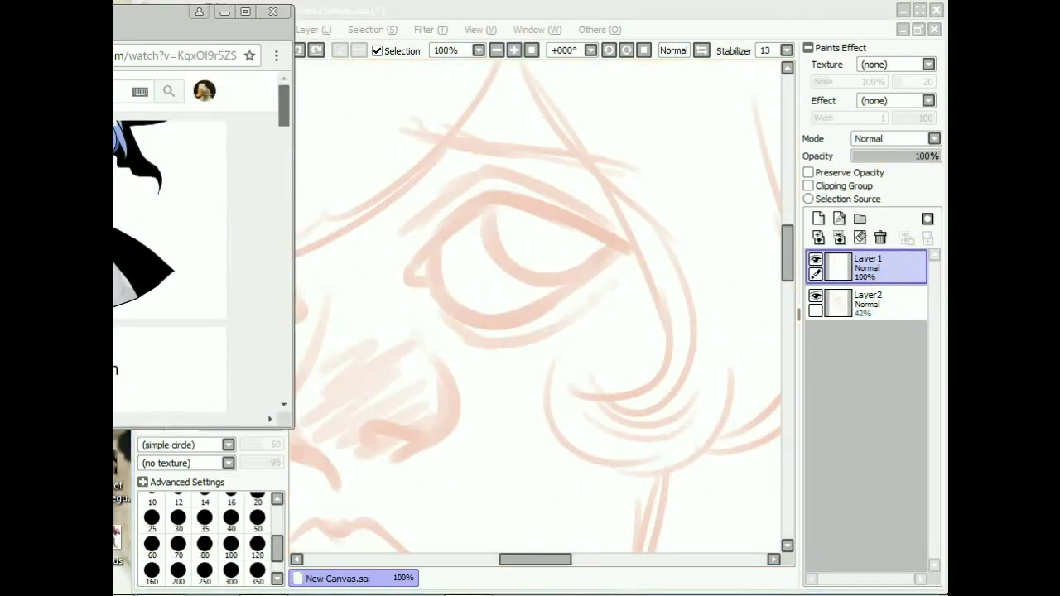
{"action": "left_click", "coordinate": [151, 499]}
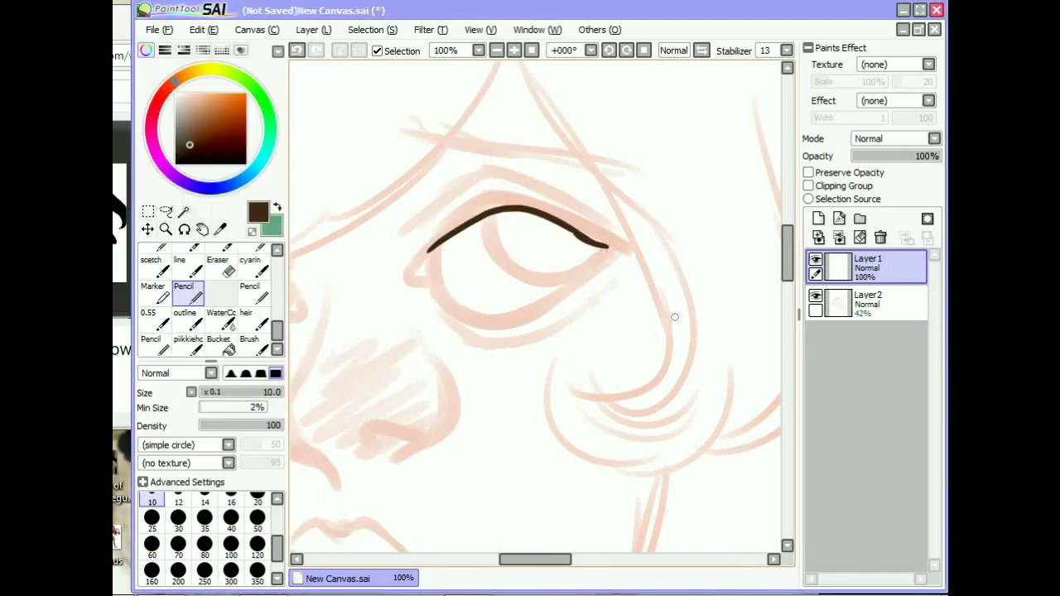
Step: Ink the near eye's lower lid, inner corner and iris curve with the Pencil at size 3.8
{"action": "left_click_drag", "start_coordinate": [422, 273], "coordinate": [603, 255]}
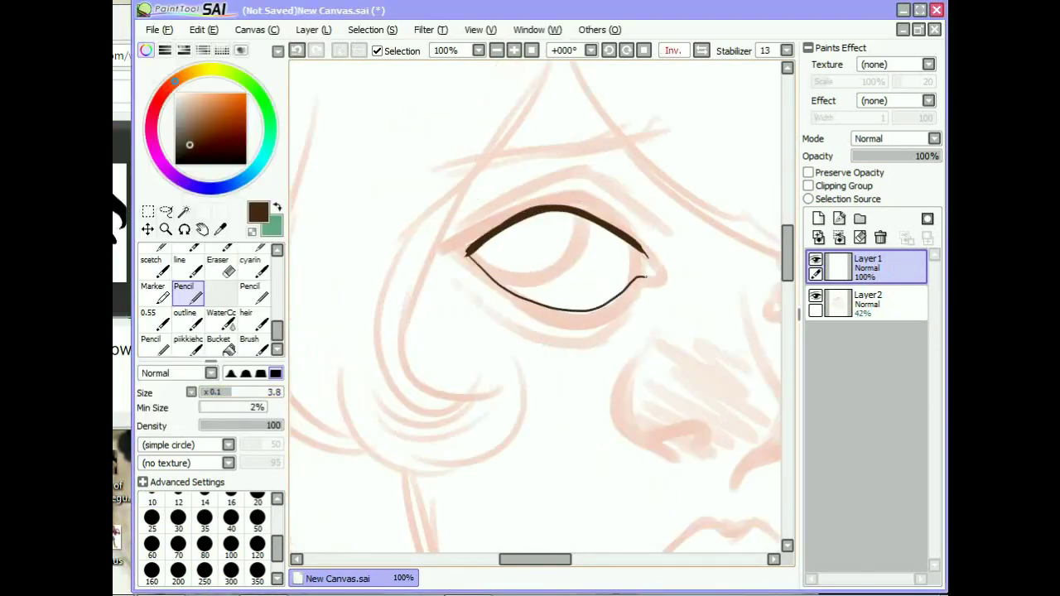
{"action": "left_click_drag", "start_coordinate": [430, 247], "coordinate": [432, 278]}
{"action": "left_click_drag", "start_coordinate": [492, 213], "coordinate": [572, 290]}
{"action": "key", "text": "h"}
{"action": "key", "text": "h"}
Step: Ink thin crease lines around the near eye's upper lid, outer corner and under-eye area
{"action": "left_click_drag", "start_coordinate": [609, 192], "coordinate": [605, 252]}
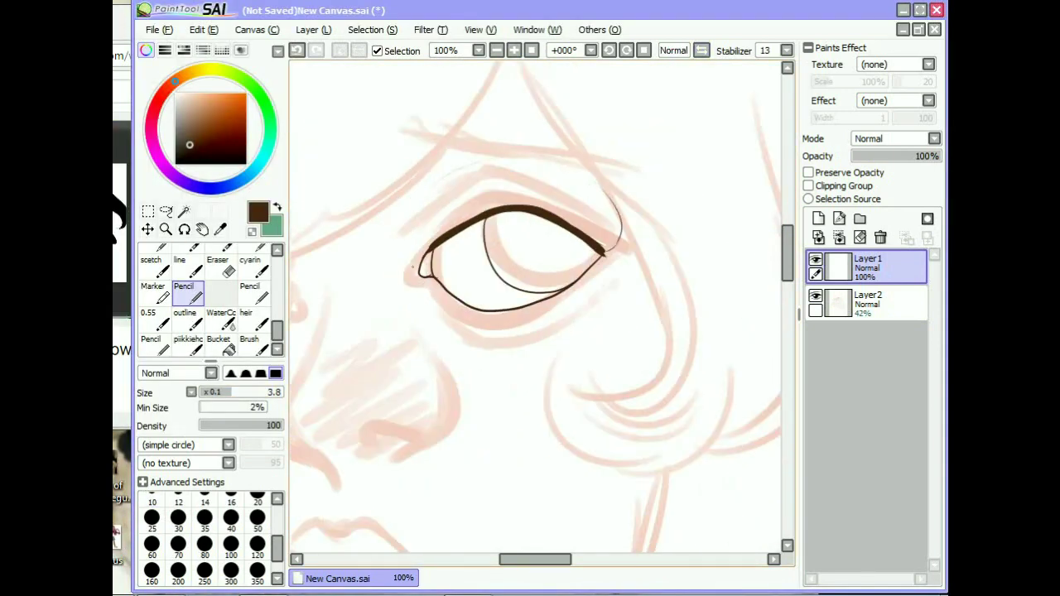
{"action": "left_click_drag", "start_coordinate": [425, 245], "coordinate": [518, 202]}
{"action": "left_click_drag", "start_coordinate": [425, 286], "coordinate": [443, 309]}
Step: Ink the nose contour and nostril with the Pencil at size 4.5, checking them in a mirrored view
{"action": "left_click_drag", "start_coordinate": [399, 444], "coordinate": [451, 436]}
{"action": "key", "text": "bracketright"}
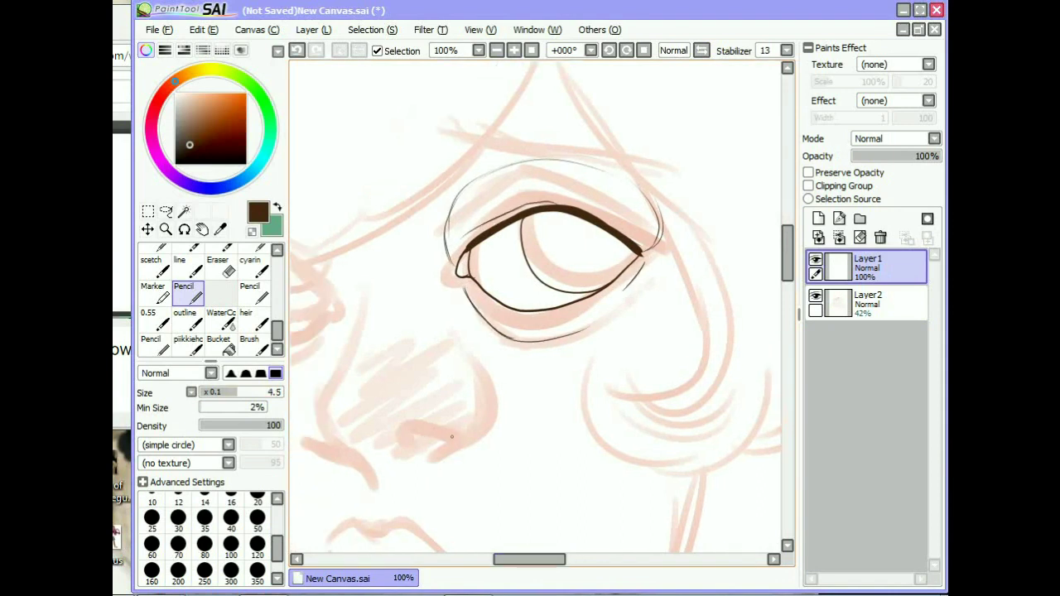
{"action": "key", "text": "h"}
{"action": "key", "text": "h"}
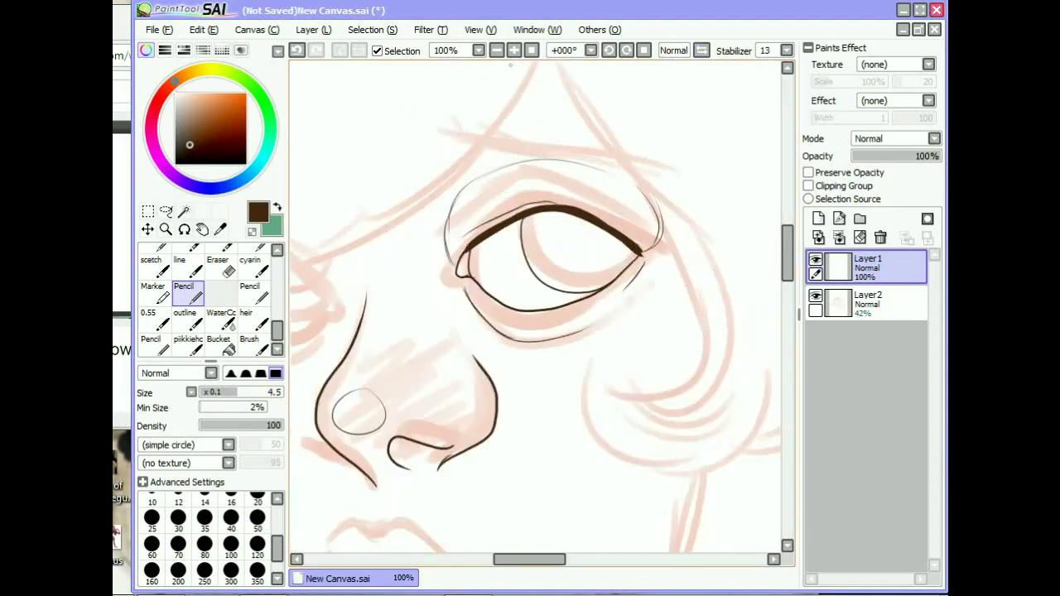
Step: Ink the parted fringe sweeping from the forehead down across the far eye with the Pencil at size 4.5
{"action": "key", "text": "minus"}
{"action": "key", "text": "minus"}
{"action": "key", "text": "minus"}
{"action": "key", "text": "minus"}
{"action": "key", "text": "minus"}
{"action": "scroll", "coordinate": [531, 198], "scroll_direction": "up", "scroll_amount": 3}
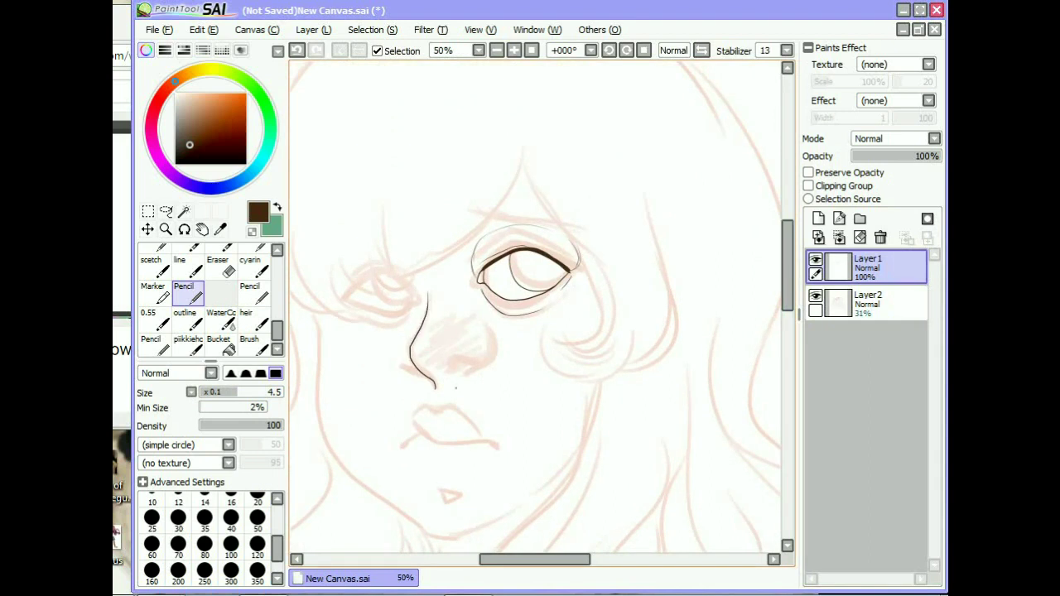
{"action": "left_click_drag", "start_coordinate": [521, 149], "coordinate": [433, 260]}
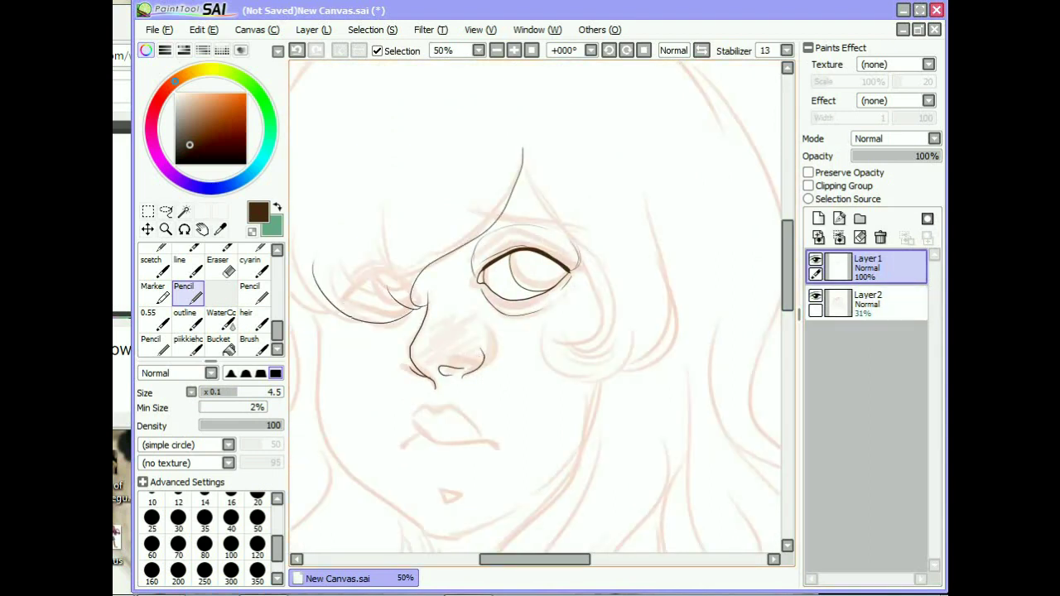
{"action": "key", "text": "minus"}
{"action": "key", "text": "minus"}
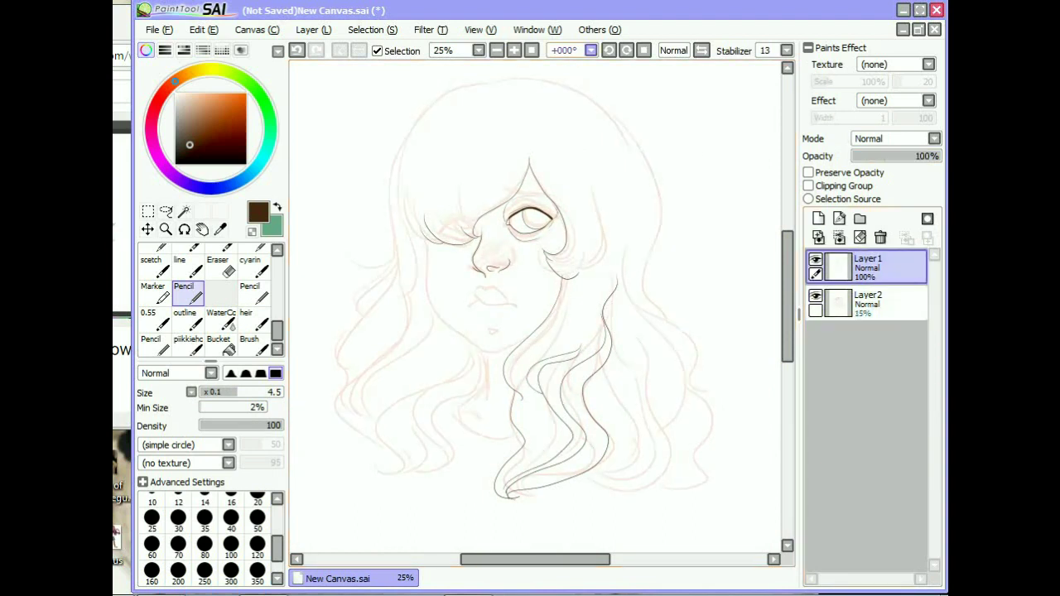
Step: Ink the cheek and jaw contour down to the chin in a mirrored view with the Pencil at size 6.6
{"action": "key", "text": "plus"}
{"action": "key", "text": "plus"}
{"action": "key", "text": "h"}
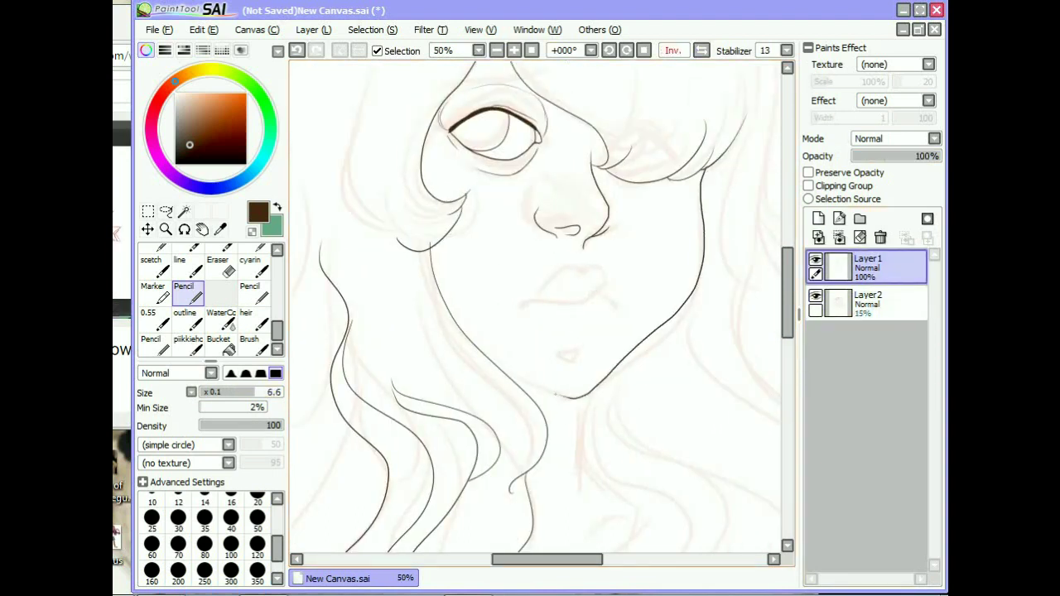
{"action": "left_click_drag", "start_coordinate": [704, 163], "coordinate": [698, 247]}
{"action": "key", "text": "h"}
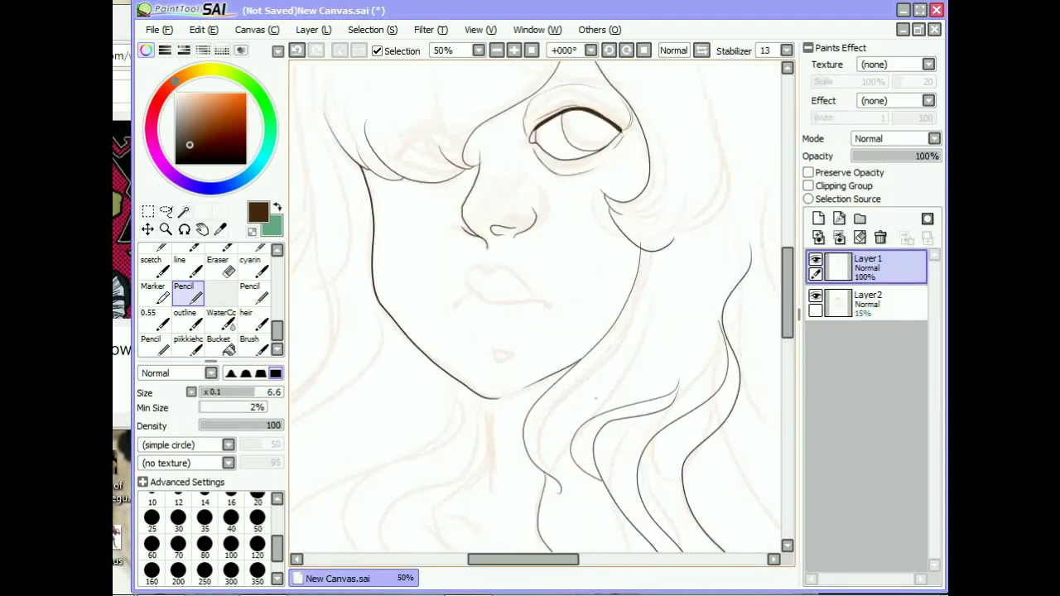
Step: Ink the lips, heavier mouth corners and chin mark with the Pencil at size 6.6
{"action": "left_click_drag", "start_coordinate": [539, 302], "coordinate": [549, 306]}
{"action": "mouse_move", "coordinate": [476, 290]}
{"action": "left_mouse_down"}
{"action": "mouse_move", "coordinate": [483, 264]}
{"action": "mouse_move", "coordinate": [531, 298]}
{"action": "left_mouse_up"}
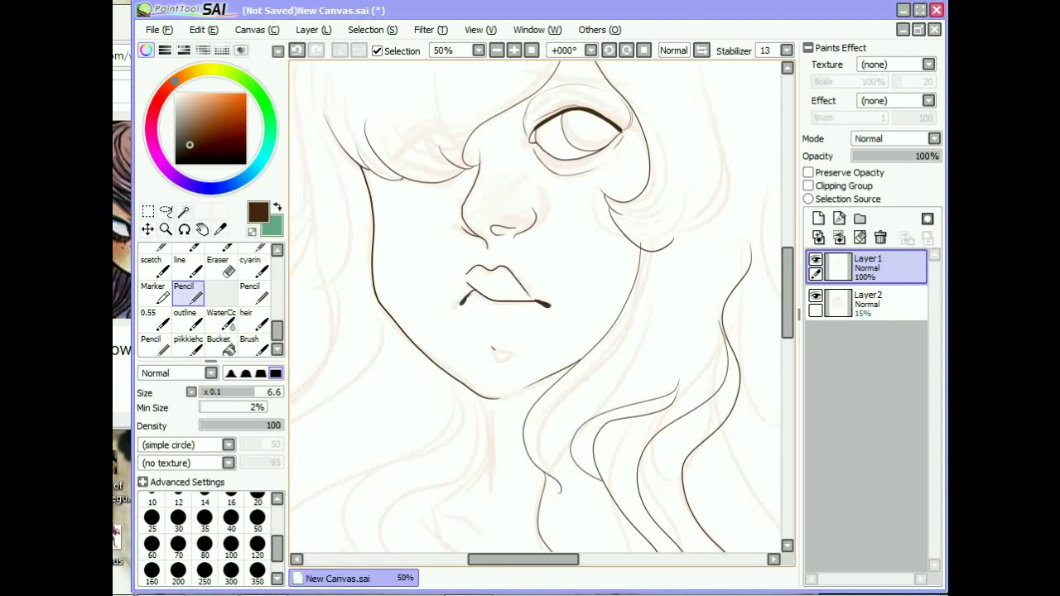
{"action": "key", "text": "minus"}
{"action": "key", "text": "minus"}
Step: Ink the upper and lower outlines of the eyebrow above the near eye
{"action": "key", "text": "plus"}
{"action": "key", "text": "plus"}
{"action": "key", "text": "plus"}
{"action": "left_click_drag", "start_coordinate": [440, 260], "coordinate": [611, 293]}
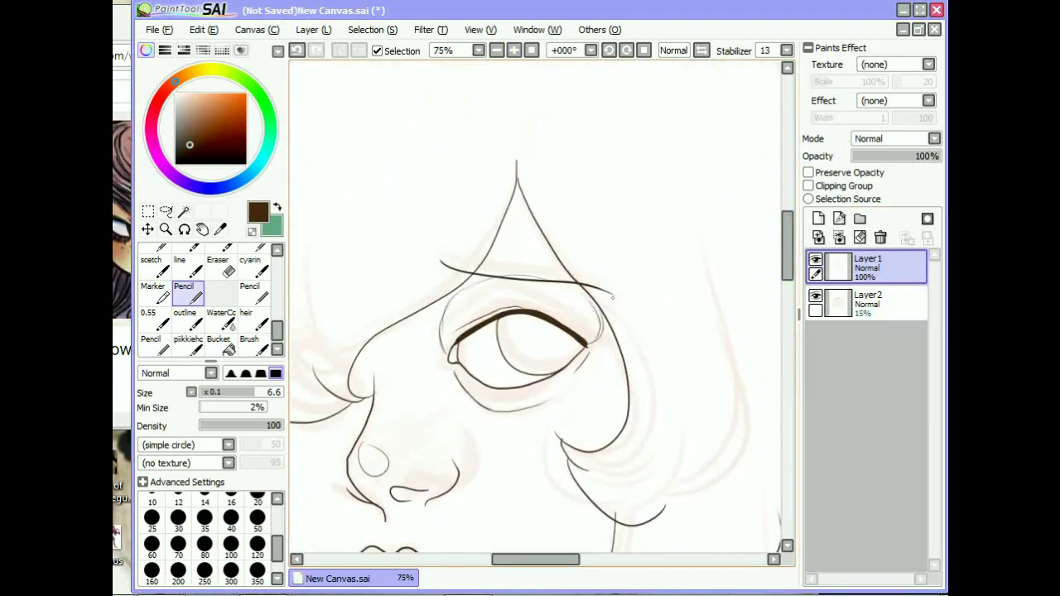
{"action": "left_click_drag", "start_coordinate": [457, 242], "coordinate": [579, 273]}
Step: Ink the neck and the curved neckline with the Pencil at size 6.6
{"action": "key", "text": "minus"}
{"action": "key", "text": "minus"}
{"action": "key", "text": "plus"}
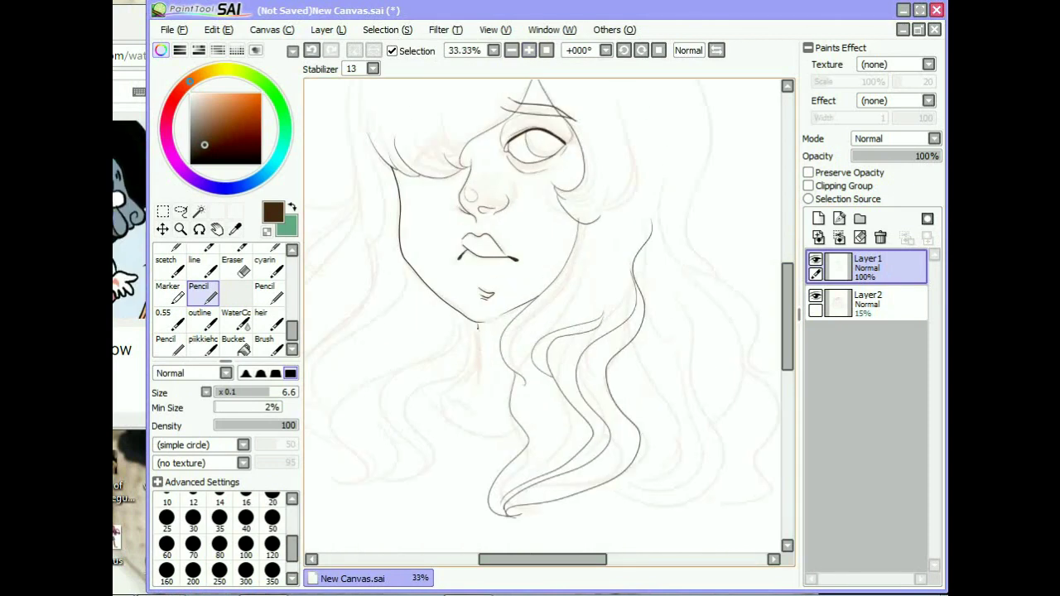
{"action": "left_click_drag", "start_coordinate": [468, 374], "coordinate": [522, 431]}
Step: Ink the wavy hair outline and strands on the far side of the face, using a mirrored view
{"action": "key", "text": "minus"}
{"action": "key", "text": "h"}
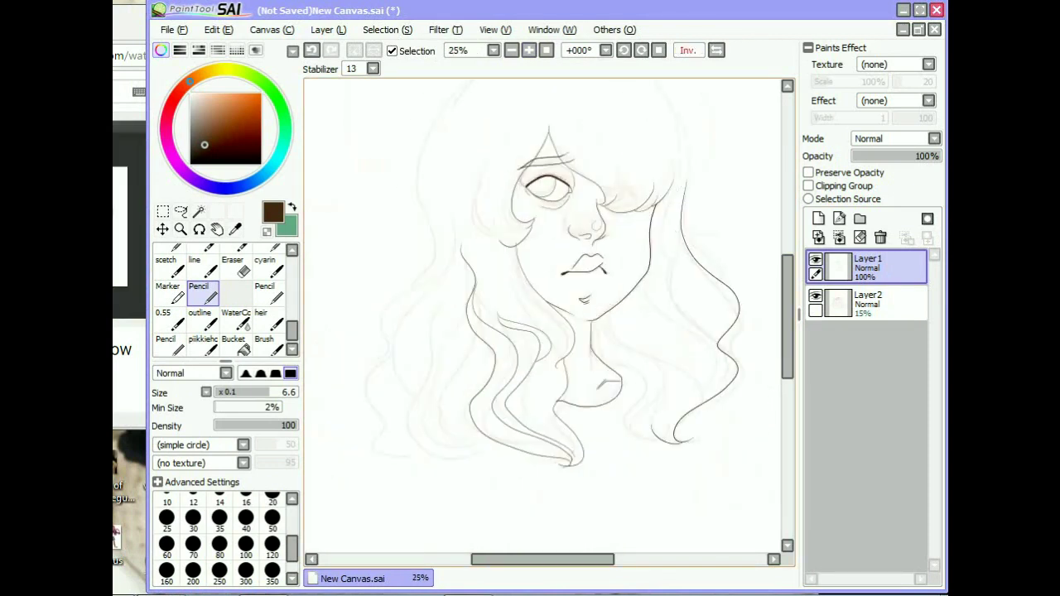
{"action": "key", "text": "h"}
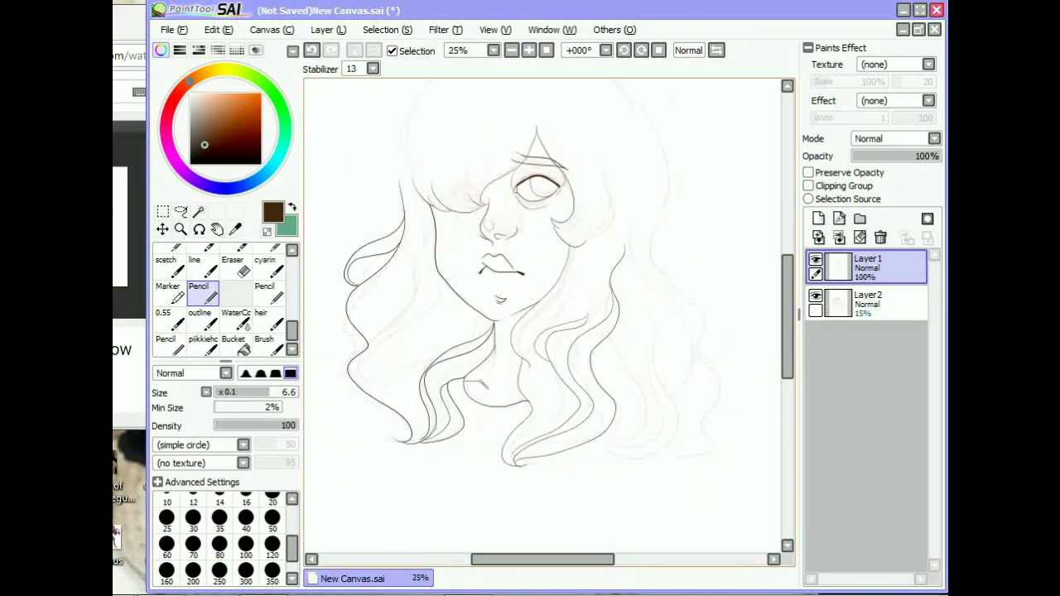
Step: Ink the wavy outer strands on the near side of the hair and the crown outline
{"action": "left_click_drag", "start_coordinate": [707, 402], "coordinate": [614, 451]}
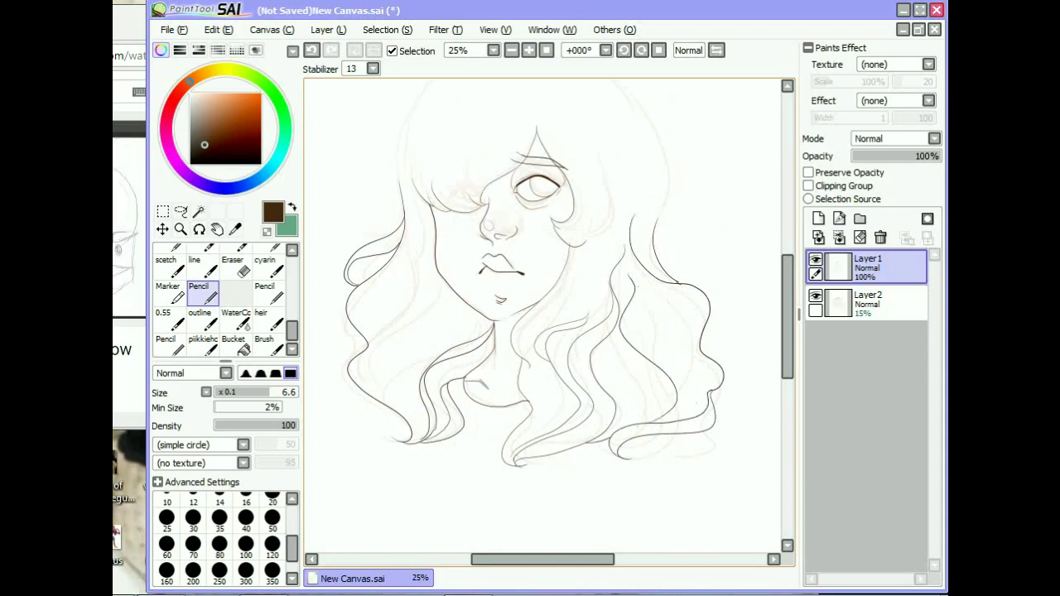
{"action": "scroll", "coordinate": [534, 340], "scroll_direction": "up", "scroll_amount": 2}
{"action": "left_click_drag", "start_coordinate": [497, 144], "coordinate": [414, 219]}
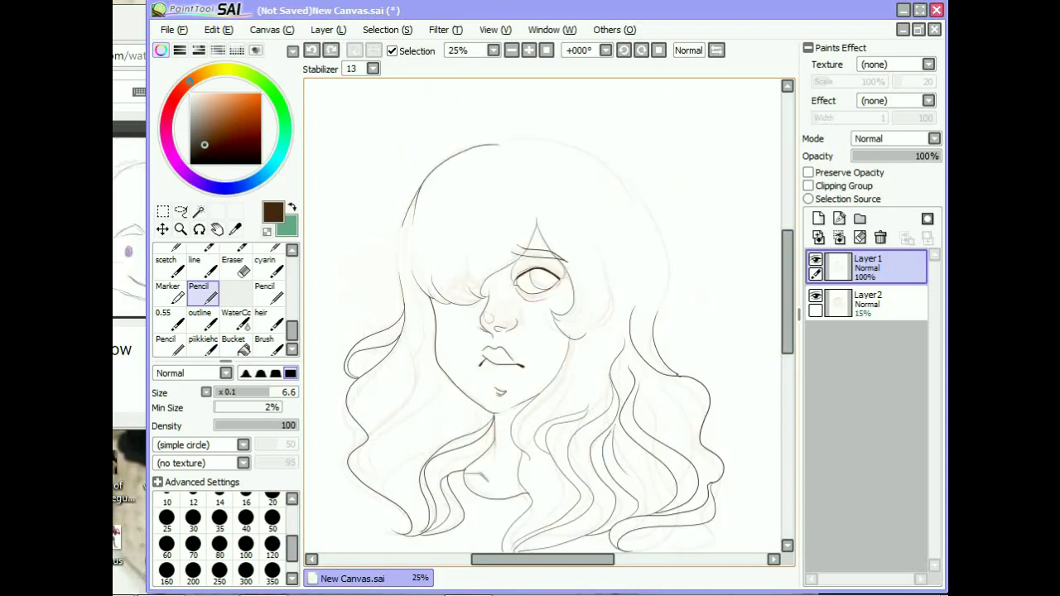
Step: Refine and thicken the eyebrow above the near eye with dark brown strokes in a mirrored view
{"action": "key", "text": "h"}
{"action": "scroll", "coordinate": [546, 281], "scroll_direction": "up", "scroll_amount": 3}
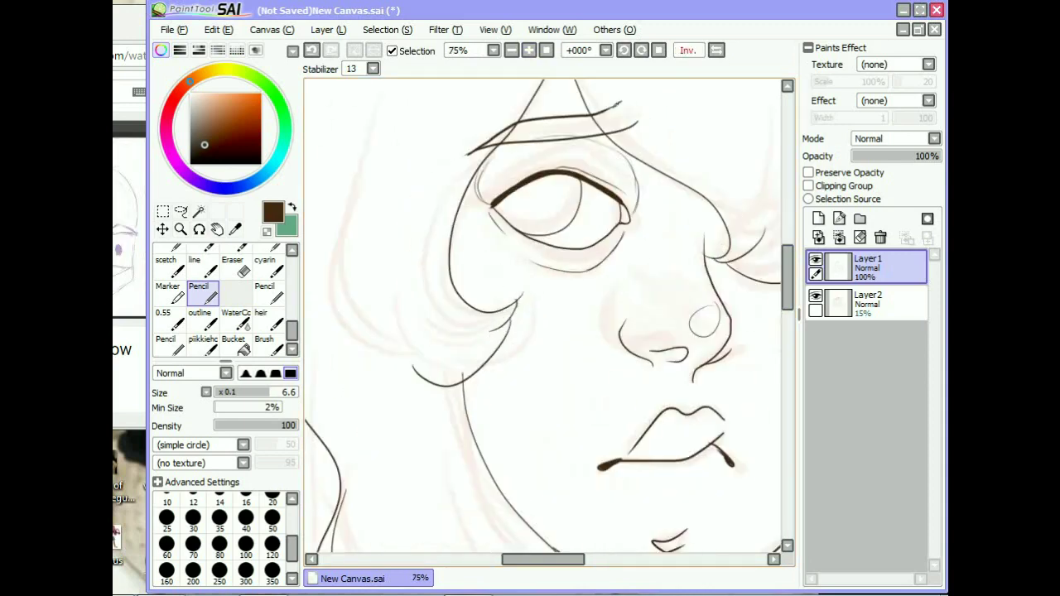
{"action": "left_click_drag", "start_coordinate": [468, 153], "coordinate": [637, 116]}
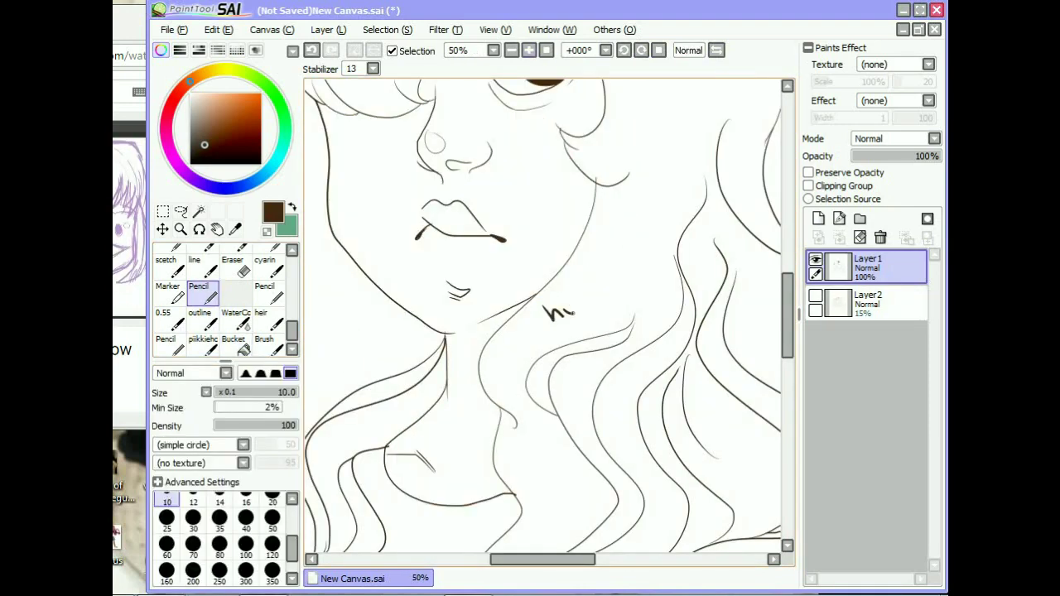
Step: Undo the scribble beside the chin and crop the canvas to a rectangular selection around the portrait
{"action": "key", "text": "ctrl+z"}
{"action": "scroll", "coordinate": [546, 315], "scroll_direction": "down", "scroll_amount": 4}
{"action": "key", "text": "ctrl+t"}
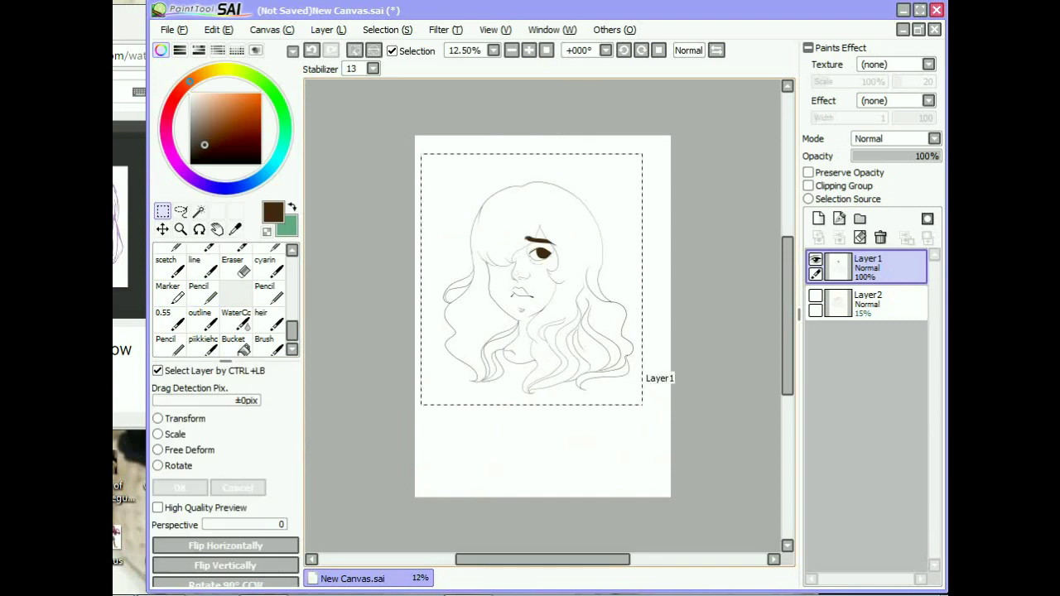
{"action": "key", "text": "Return"}
{"action": "key", "text": "ctrl+shift+n"}
{"action": "scroll", "coordinate": [546, 315], "scroll_direction": "up", "scroll_amount": 2}
{"action": "key", "text": "c"}
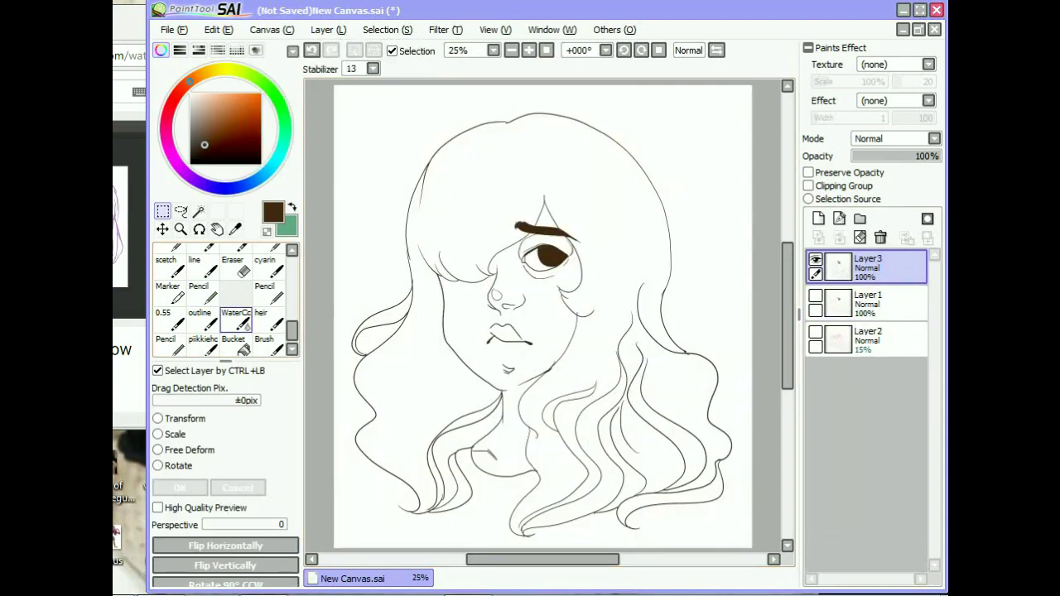
{"action": "key", "text": "e"}
{"action": "mouse_move", "coordinate": [538, 249]}
{"action": "left_mouse_down"}
{"action": "mouse_move", "coordinate": [505, 288]}
{"action": "mouse_move", "coordinate": [481, 298]}
{"action": "mouse_move", "coordinate": [456, 408]}
{"action": "mouse_move", "coordinate": [463, 273]}
{"action": "left_mouse_up"}
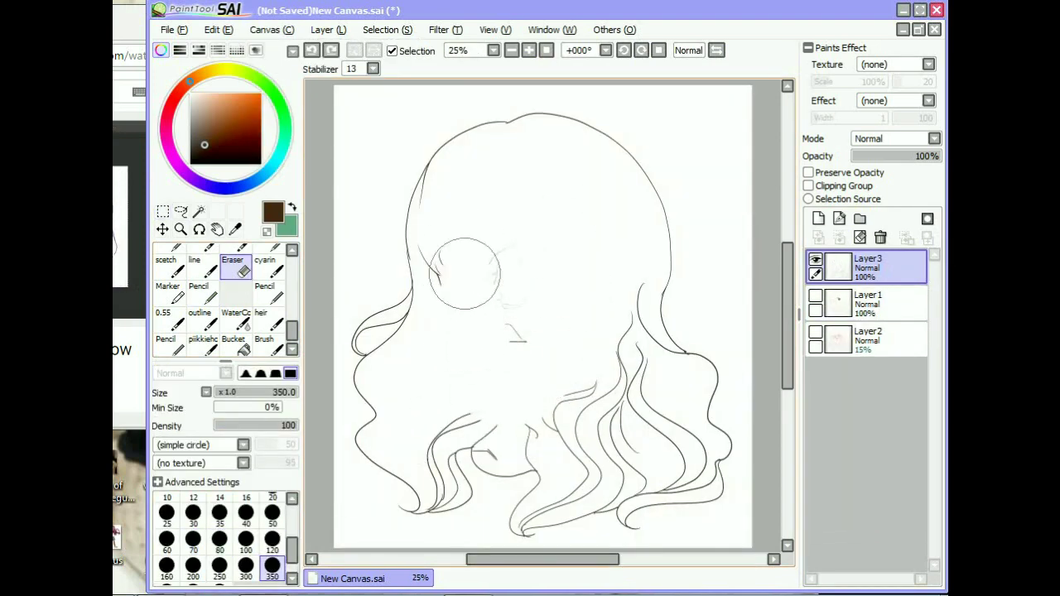
{"action": "left_click", "coordinate": [815, 296]}
{"action": "left_click", "coordinate": [880, 237]}
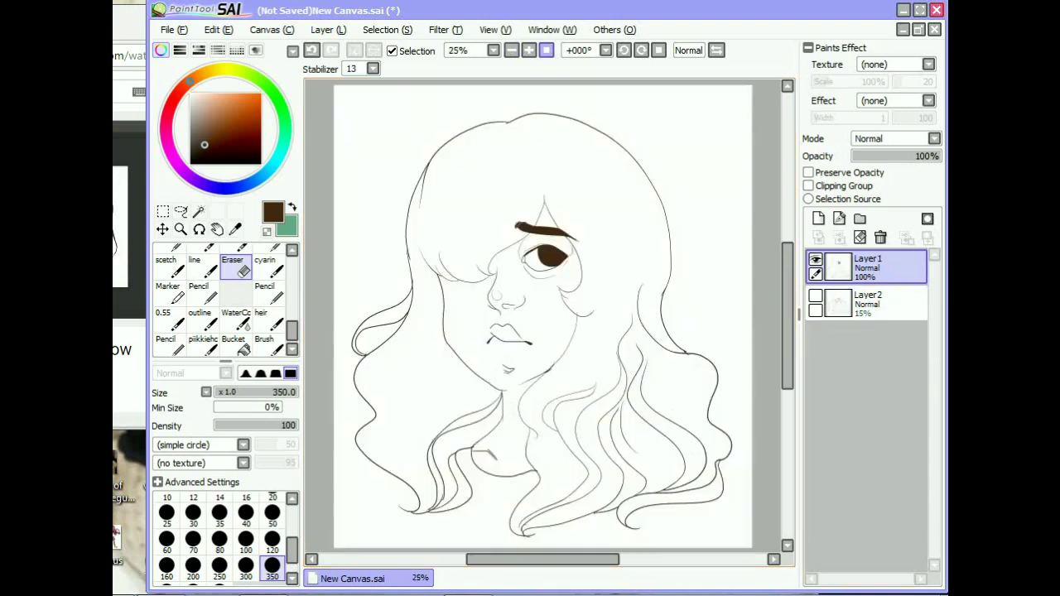
Step: Clear the old sketch from Layer2, set the layer to 100% opacity and make it visible beneath the line art
{"action": "left_click", "coordinate": [865, 303]}
{"action": "left_click_drag", "start_coordinate": [894, 156], "coordinate": [941, 156]}
{"action": "left_click", "coordinate": [815, 295]}
{"action": "left_click", "coordinate": [865, 266]}
Step: Select the whole girl's silhouette by magic-wanding the empty background on Layer1 and inverting the selection
{"action": "left_click", "coordinate": [199, 211]}
{"action": "left_click", "coordinate": [372, 165]}
{"action": "left_click", "coordinate": [388, 30]}
{"action": "left_click", "coordinate": [406, 71]}
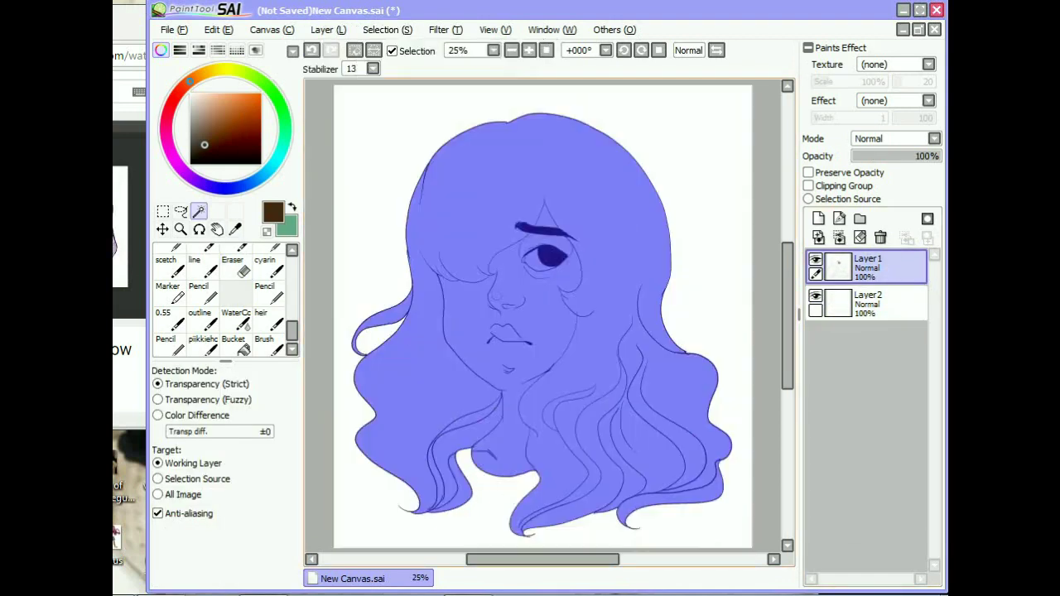
Step: Fill the selected silhouette with a flat warm taupe on Layer2
{"action": "left_click", "coordinate": [197, 109]}
{"action": "left_click", "coordinate": [865, 303]}
{"action": "key", "text": "ctrl+f"}
Step: Select the face and neck areas from the line art and fill them with pale cream on Layer2
{"action": "left_click", "coordinate": [866, 266]}
{"action": "left_click_drag", "start_coordinate": [496, 373], "coordinate": [538, 236]}
{"action": "left_click", "coordinate": [192, 97]}
{"action": "left_click", "coordinate": [167, 308]}
{"action": "left_click", "coordinate": [865, 303]}
{"action": "left_click", "coordinate": [497, 332]}
{"action": "left_click", "coordinate": [162, 230]}
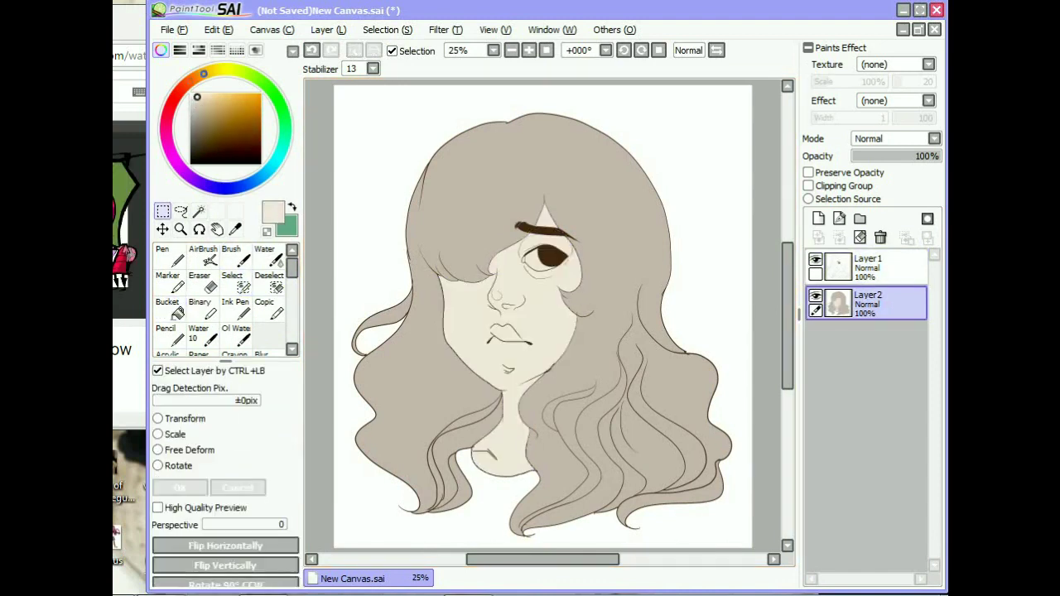
Step: Colour the lips light peach on Layer2 with the Paper brush at size 39
{"action": "left_click", "coordinate": [198, 353]}
{"action": "key", "text": "ctrl+plus"}
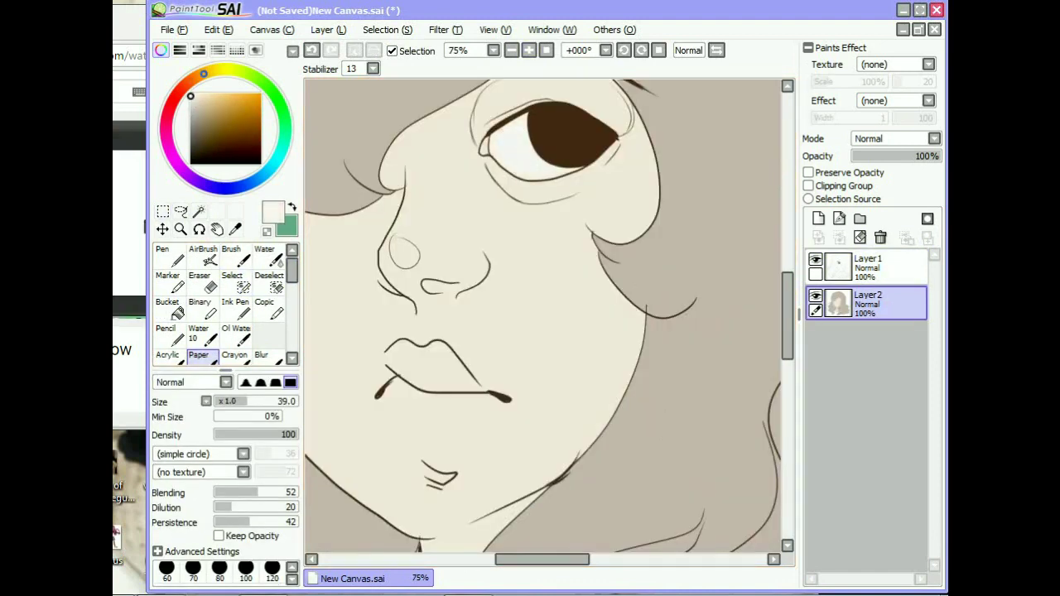
{"action": "left_click", "coordinate": [190, 81]}
{"action": "left_click", "coordinate": [208, 100]}
{"action": "mouse_move", "coordinate": [395, 358]}
{"action": "left_mouse_down"}
{"action": "mouse_move", "coordinate": [430, 355]}
{"action": "mouse_move", "coordinate": [469, 385]}
{"action": "left_mouse_up"}
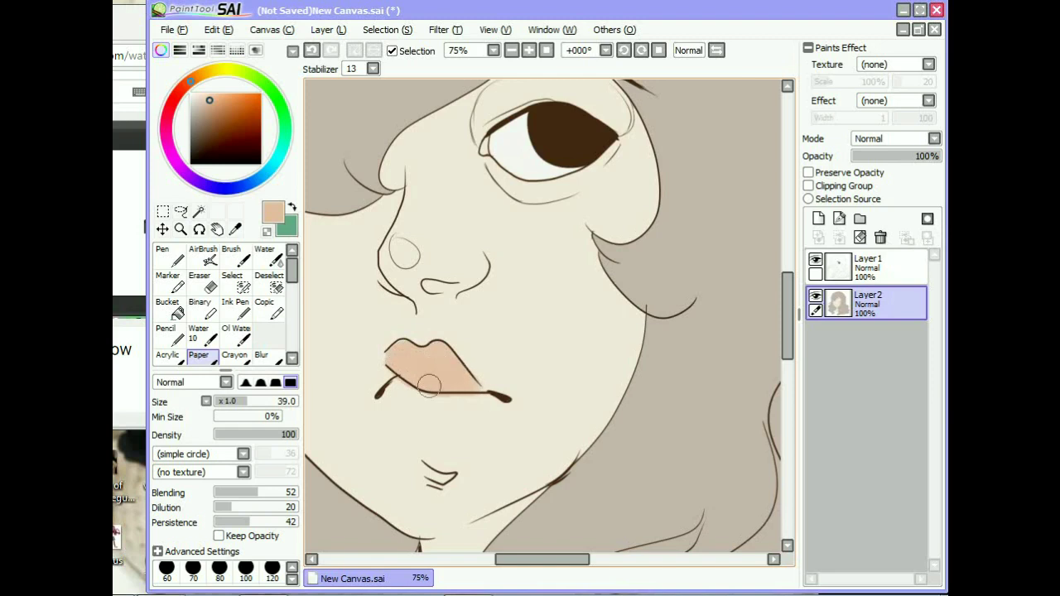
Step: Change the line art layer to Shade mode at 92% opacity
{"action": "key", "text": "ctrl+minus"}
{"action": "left_click", "coordinate": [868, 264]}
{"action": "left_click_drag", "start_coordinate": [936, 155], "coordinate": [927, 156]}
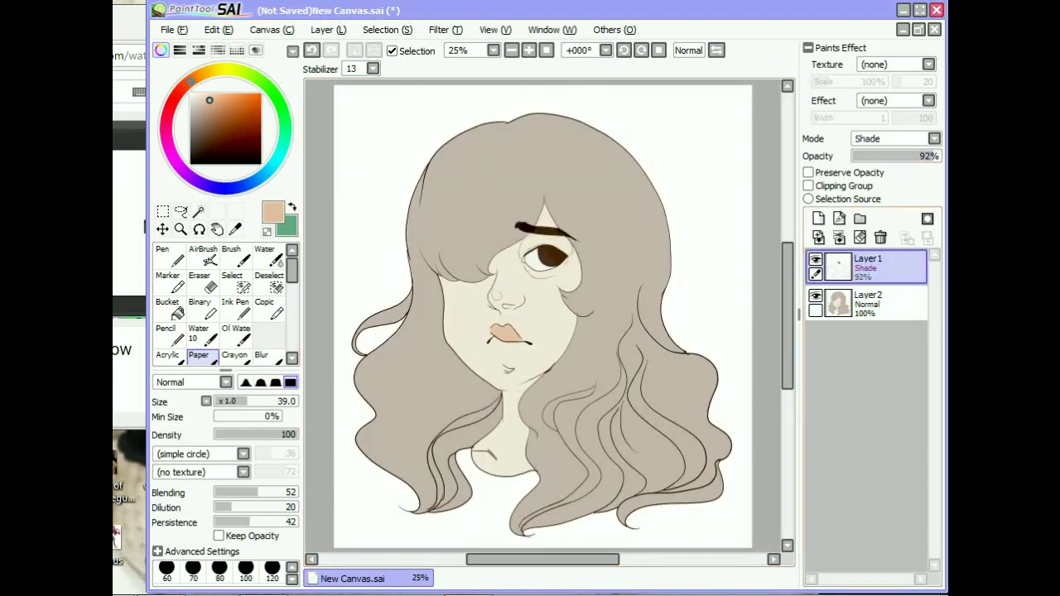
Step: Add a new Shade layer between the line art and the flat colours, and prepare a light blue Acrylic brush
{"action": "left_click", "coordinate": [818, 218]}
{"action": "key", "text": "ctrl+plus"}
{"action": "left_click", "coordinate": [264, 172]}
{"action": "left_click", "coordinate": [200, 97]}
{"action": "left_click", "coordinate": [166, 355]}
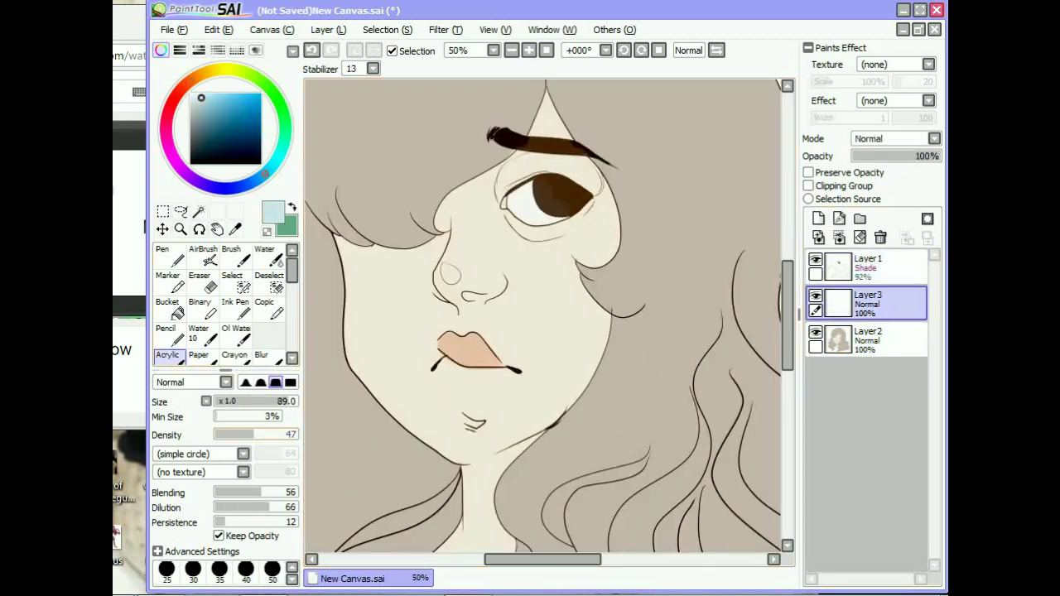
{"action": "left_click", "coordinate": [273, 433]}
{"action": "left_click", "coordinate": [894, 138]}
{"action": "left_click", "coordinate": [877, 212]}
Step: Try shading the eye and the area beneath it with blue and muted teal, with the shading layer at 59% opacity
{"action": "left_click", "coordinate": [248, 400]}
{"action": "left_click_drag", "start_coordinate": [538, 248], "coordinate": [579, 265]}
{"action": "key", "text": "ctrl+z"}
{"action": "left_click", "coordinate": [205, 111]}
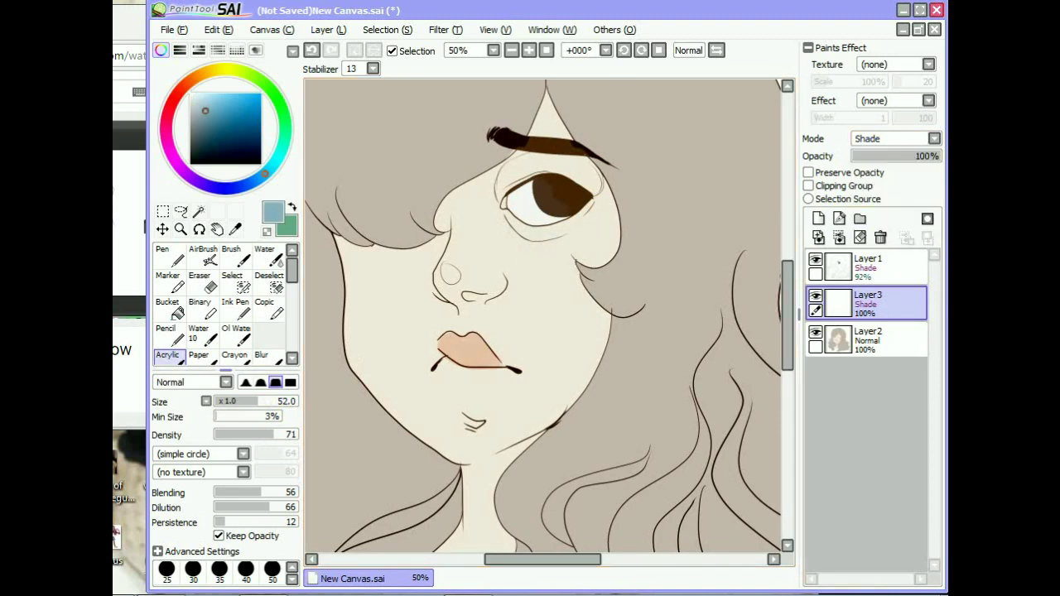
{"action": "left_click", "coordinate": [199, 355]}
{"action": "left_click", "coordinate": [281, 150]}
{"action": "left_click_drag", "start_coordinate": [509, 195], "coordinate": [551, 207]}
{"action": "left_click_drag", "start_coordinate": [935, 156], "coordinate": [903, 156]}
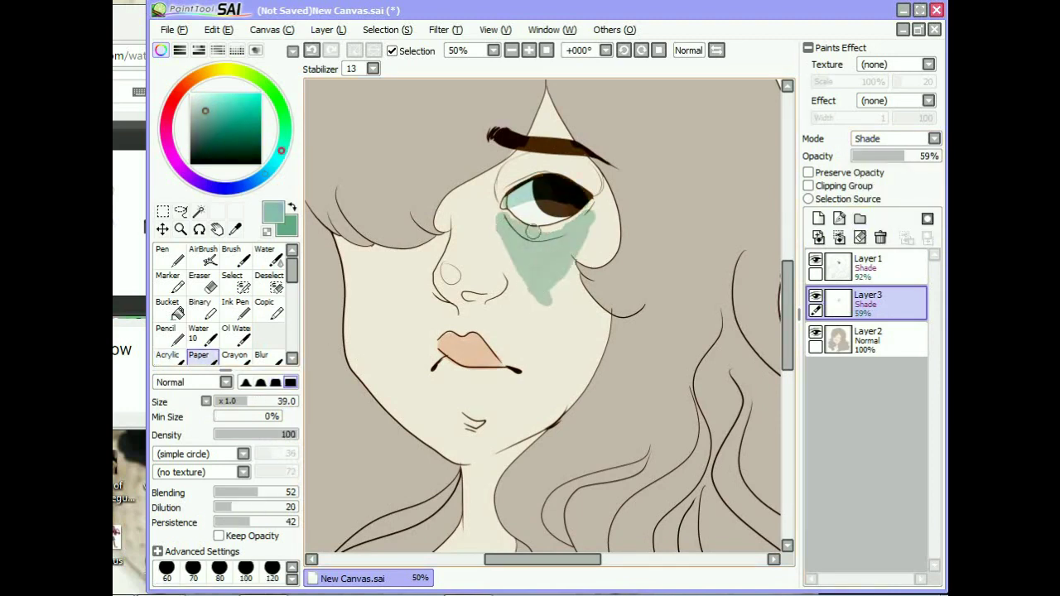
{"action": "key", "text": "ctrl+z"}
Step: Shade the nose, upper eyelid and area under the eye with ochre brown on Layer3
{"action": "scroll", "coordinate": [532, 232], "scroll_direction": "down", "scroll_amount": 2}
{"action": "left_click", "coordinate": [201, 74]}
{"action": "left_click", "coordinate": [218, 115]}
{"action": "scroll", "coordinate": [463, 281], "scroll_direction": "up", "scroll_amount": 3}
{"action": "mouse_move", "coordinate": [389, 249]}
{"action": "left_mouse_down"}
{"action": "mouse_move", "coordinate": [480, 265]}
{"action": "mouse_move", "coordinate": [412, 165]}
{"action": "mouse_move", "coordinate": [538, 199]}
{"action": "mouse_move", "coordinate": [654, 187]}
{"action": "left_mouse_up"}
{"action": "scroll", "coordinate": [579, 248], "scroll_direction": "up", "scroll_amount": 3}
{"action": "mouse_move", "coordinate": [476, 232]}
{"action": "left_mouse_down"}
{"action": "mouse_move", "coordinate": [629, 240]}
{"action": "mouse_move", "coordinate": [612, 265]}
{"action": "left_mouse_up"}
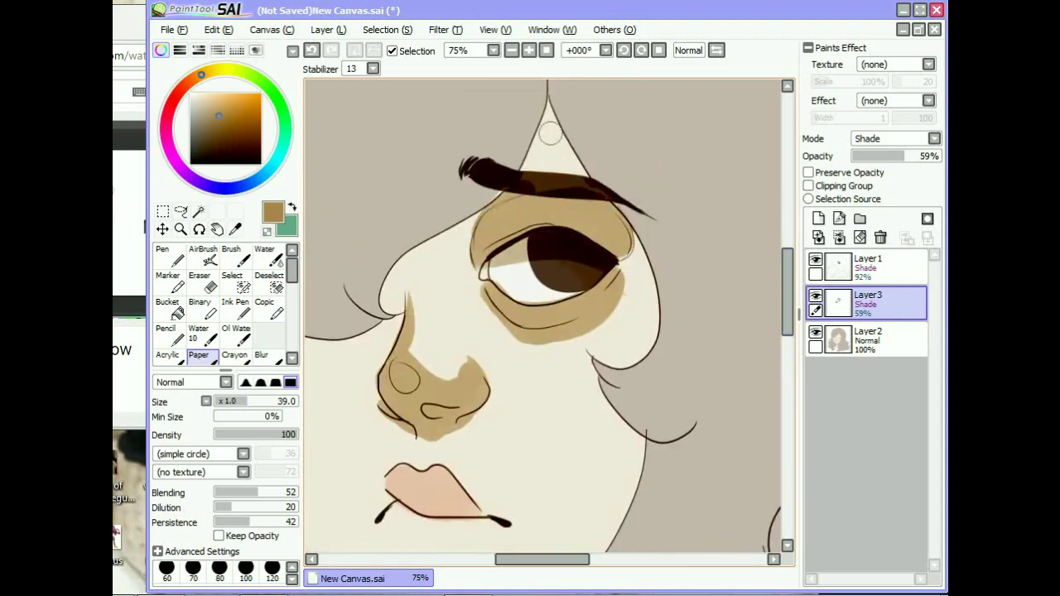
Step: Extend the brown shading over the forehead, temple, lips, chin, face sides and neck, and lower the layer's opacity to 28%
{"action": "mouse_move", "coordinate": [550, 133]}
{"action": "left_mouse_down"}
{"action": "mouse_move", "coordinate": [646, 273]}
{"action": "mouse_move", "coordinate": [638, 356]}
{"action": "left_mouse_up"}
{"action": "scroll", "coordinate": [579, 332], "scroll_direction": "down", "scroll_amount": 3}
{"action": "mouse_move", "coordinate": [389, 331]}
{"action": "left_mouse_down"}
{"action": "mouse_move", "coordinate": [454, 355]}
{"action": "mouse_move", "coordinate": [440, 381]}
{"action": "left_mouse_up"}
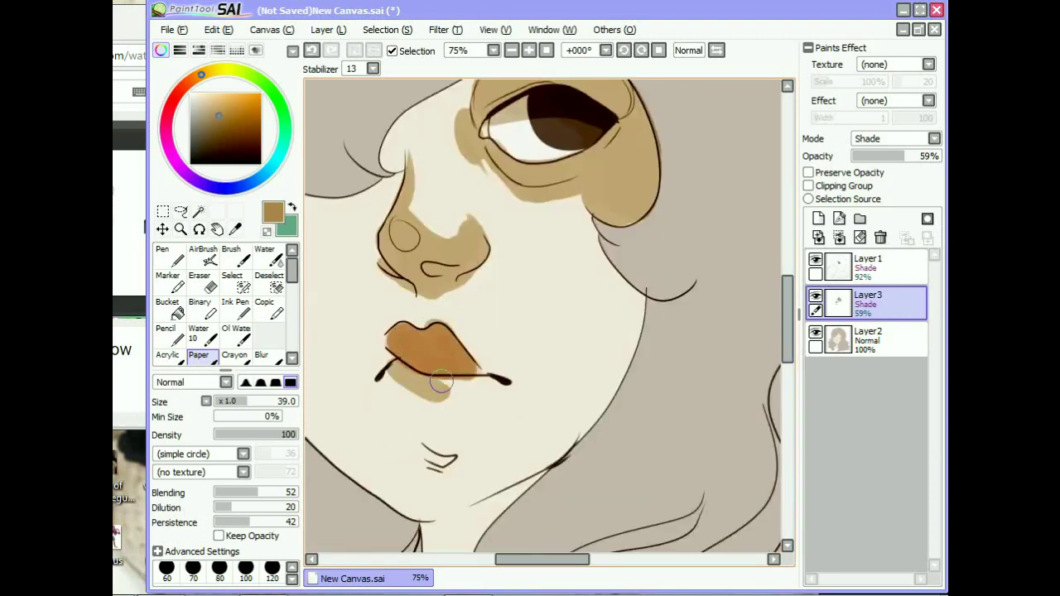
{"action": "scroll", "coordinate": [440, 381], "scroll_direction": "down", "scroll_amount": 4}
{"action": "scroll", "coordinate": [478, 248], "scroll_direction": "up", "scroll_amount": 1}
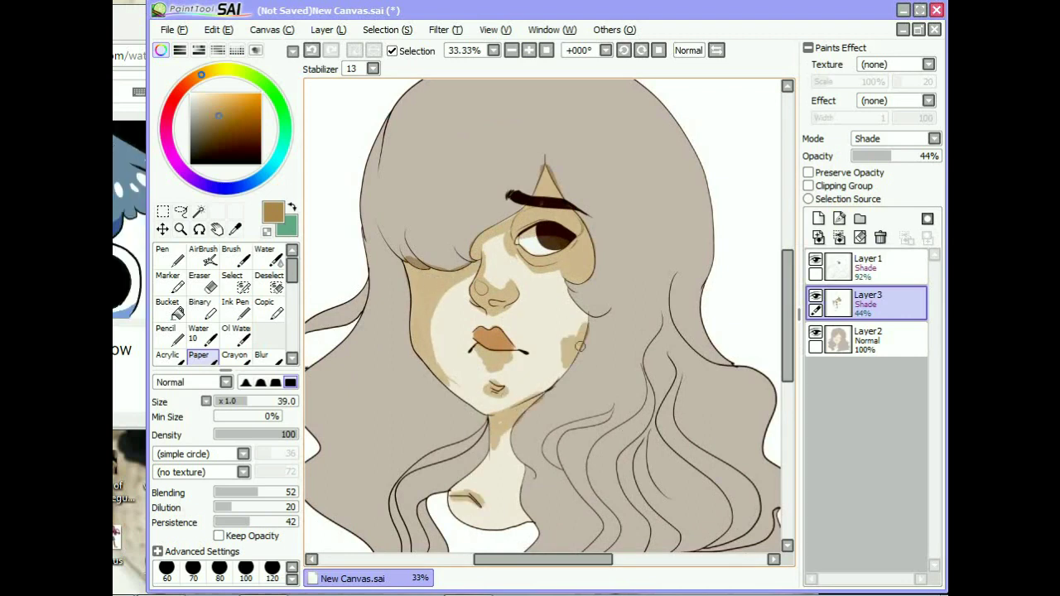
{"action": "left_click", "coordinate": [876, 156]}
Step: Add a second Shade layer with deeper brown shadows around the eye, nostril, upper lip and under the jaw, at 62% opacity
{"action": "left_click", "coordinate": [818, 218]}
{"action": "scroll", "coordinate": [496, 232], "scroll_direction": "up", "scroll_amount": 3}
{"action": "left_click_drag", "start_coordinate": [489, 201], "coordinate": [619, 247]}
{"action": "left_click_drag", "start_coordinate": [424, 394], "coordinate": [484, 377]}
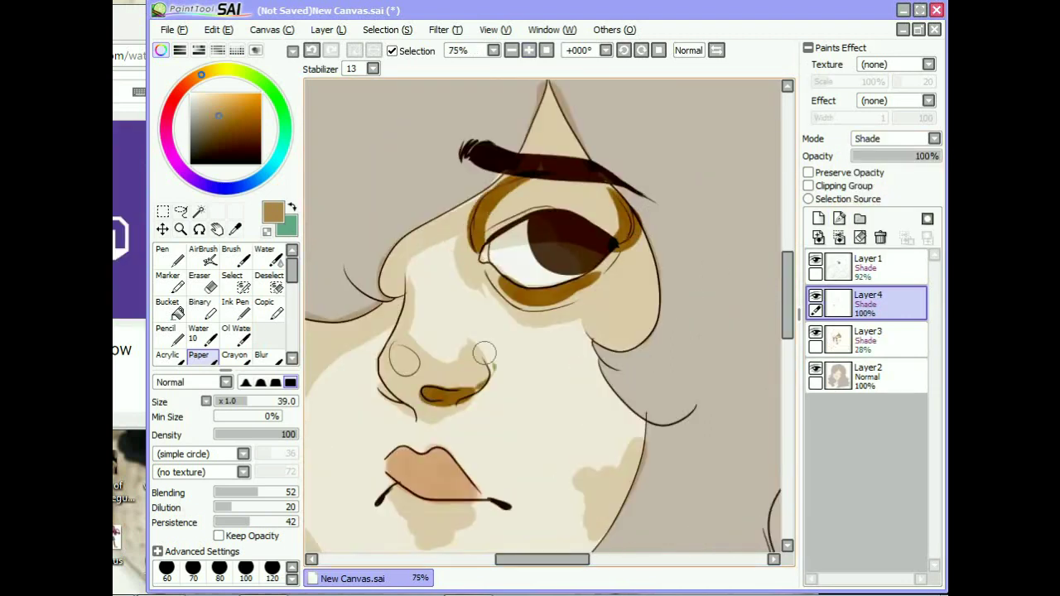
{"action": "scroll", "coordinate": [428, 457], "scroll_direction": "down", "scroll_amount": 4}
{"action": "left_click", "coordinate": [906, 156]}
{"action": "scroll", "coordinate": [389, 314], "scroll_direction": "up", "scroll_amount": 2}
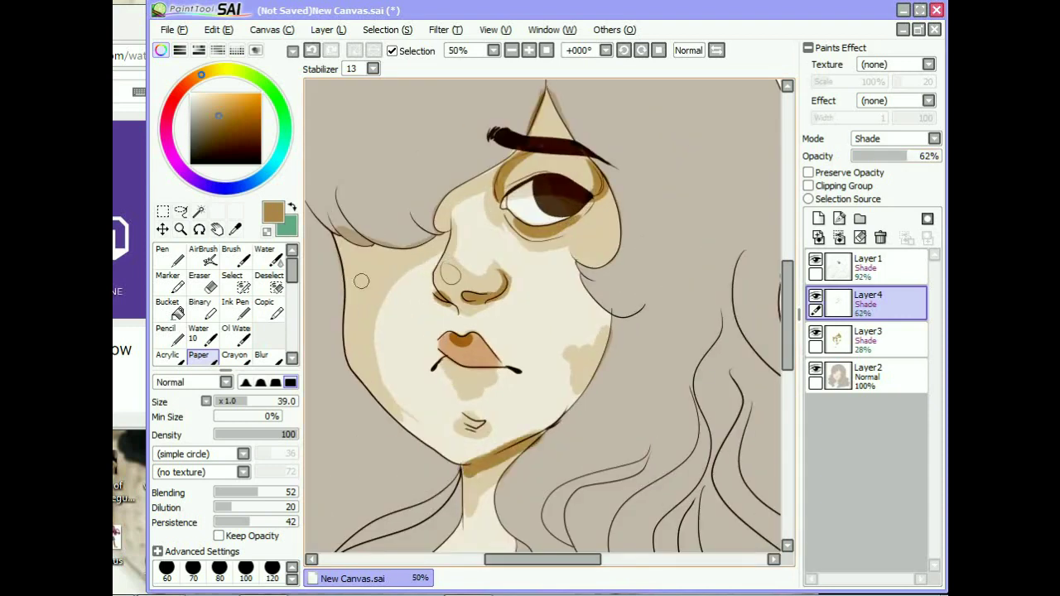
Step: Deepen the shadows along the hair's edge on the face and merge both shading layers into Layer2
{"action": "left_click_drag", "start_coordinate": [431, 236], "coordinate": [344, 319]}
{"action": "key", "text": "ctrl+e"}
{"action": "key", "text": "ctrl+e"}
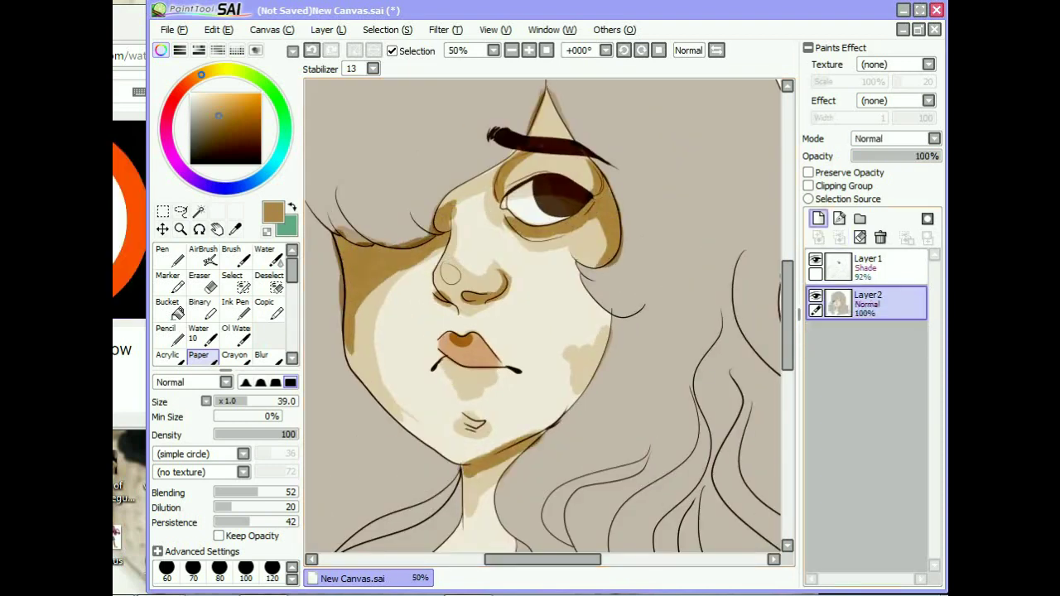
Step: Add a Luminosity layer above the colours, dab cream highlights on the forehead and upper eyelid, and set its opacity to 21%
{"action": "left_click", "coordinate": [818, 217]}
{"action": "left_click", "coordinate": [894, 139]}
{"action": "left_click", "coordinate": [886, 204]}
{"action": "left_click", "coordinate": [196, 98]}
{"action": "left_click", "coordinate": [551, 120]}
{"action": "left_click", "coordinate": [552, 161]}
{"action": "left_click", "coordinate": [870, 156]}
Step: Paint cream highlights on both cheeks, the nose bridge and tip, the inner eye area and beside the chin
{"action": "left_click_drag", "start_coordinate": [514, 256], "coordinate": [554, 303]}
{"action": "left_click_drag", "start_coordinate": [414, 290], "coordinate": [397, 364]}
{"action": "left_click_drag", "start_coordinate": [464, 216], "coordinate": [455, 282]}
{"action": "left_click_drag", "start_coordinate": [496, 211], "coordinate": [488, 236]}
{"action": "left_click_drag", "start_coordinate": [447, 265], "coordinate": [456, 281]}
{"action": "left_click_drag", "start_coordinate": [513, 385], "coordinate": [517, 392]}
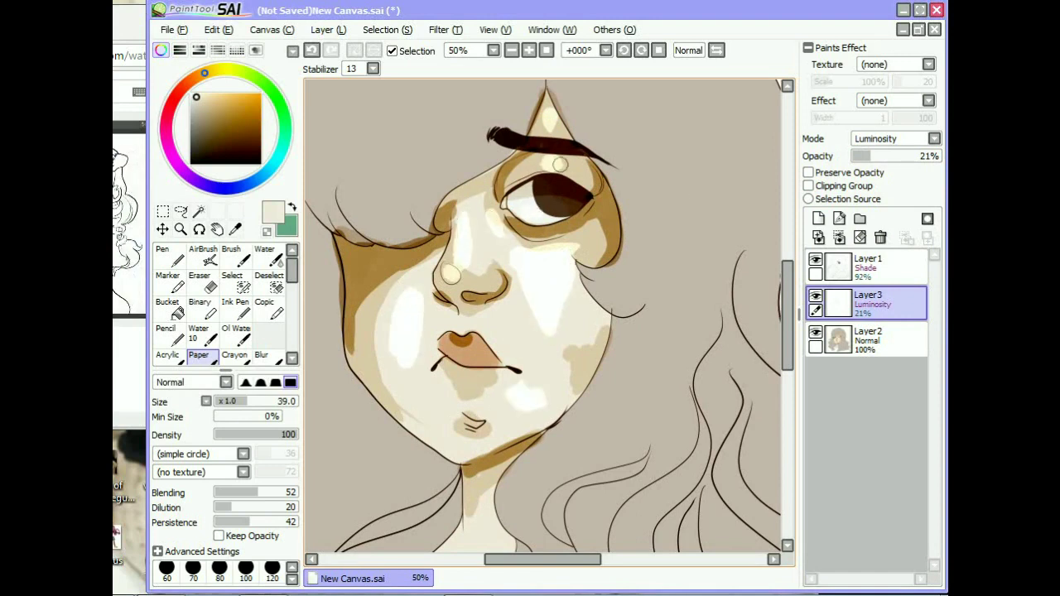
Step: Set the highlight layer's opacity to 69% and merge all layers into Layer2
{"action": "left_click", "coordinate": [864, 156]}
{"action": "scroll", "coordinate": [542, 315], "scroll_direction": "down", "scroll_amount": 2}
{"action": "left_click", "coordinate": [913, 156]}
{"action": "scroll", "coordinate": [530, 232], "scroll_direction": "up", "scroll_amount": 3}
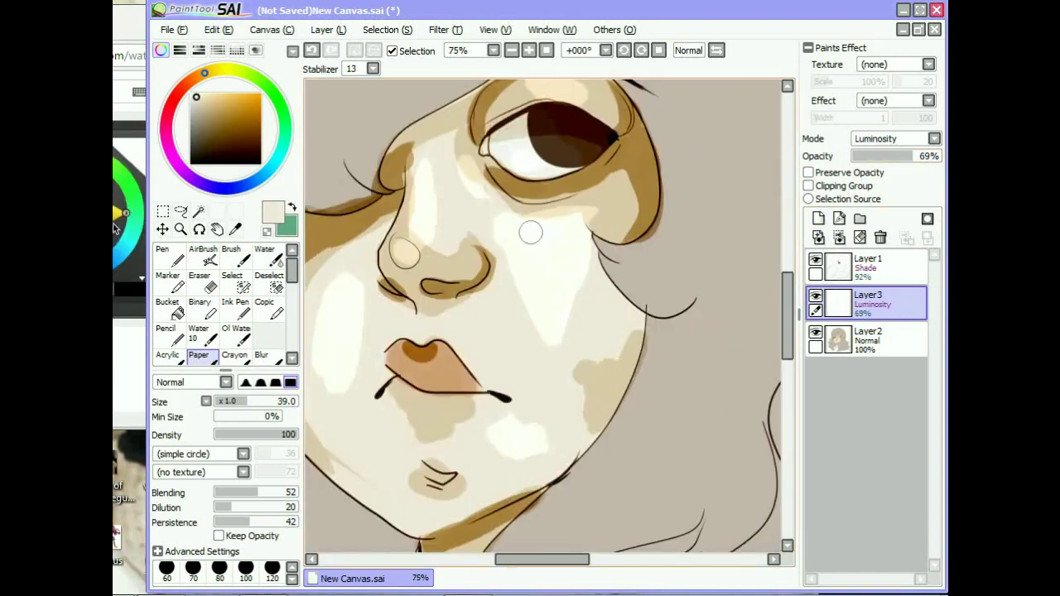
{"action": "scroll", "coordinate": [614, 427], "scroll_direction": "up", "scroll_amount": 3}
{"action": "scroll", "coordinate": [433, 507], "scroll_direction": "down", "scroll_amount": 2}
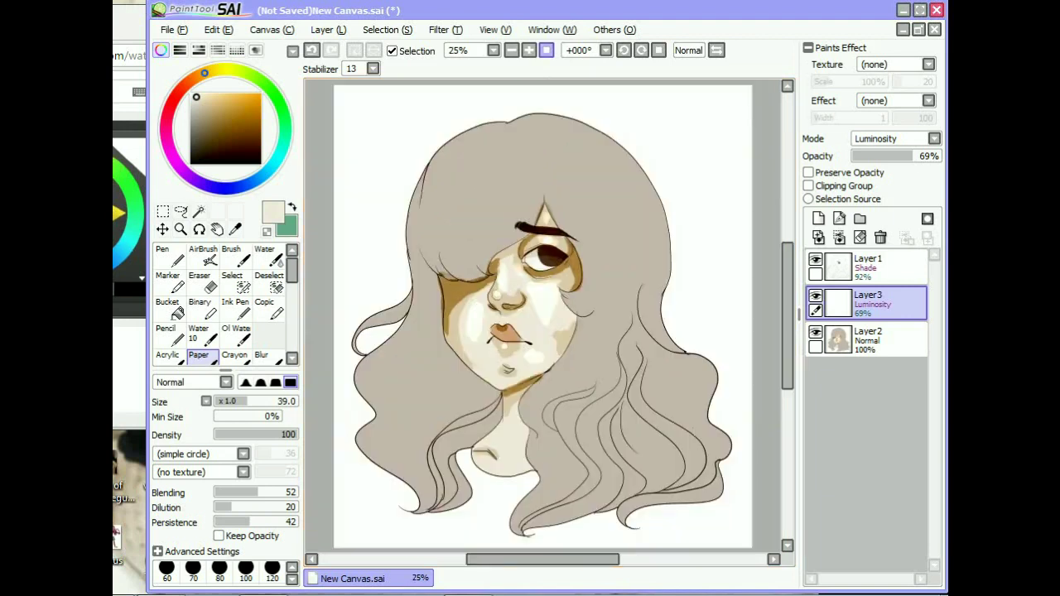
{"action": "key", "text": "ctrl+e"}
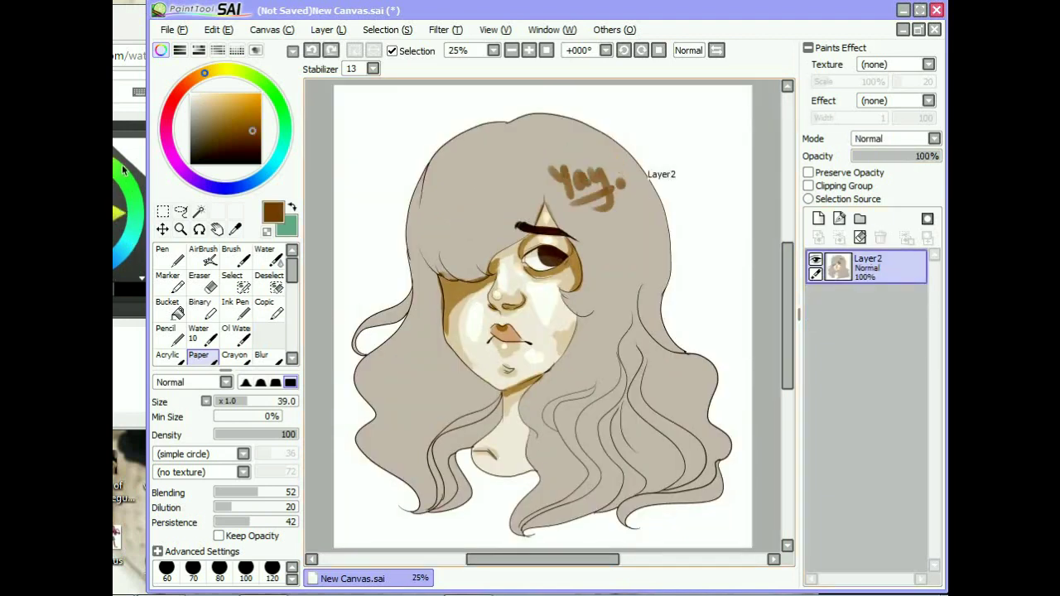
Step: Paint over the iris and eye white with sampled dark and grey-cream tones, using the Paper brush at size 18
{"action": "scroll", "coordinate": [542, 249], "scroll_direction": "up", "scroll_amount": 6}
{"action": "left_click", "coordinate": [591, 207], "text": "alt"}
{"action": "mouse_move", "coordinate": [591, 208]}
{"action": "left_mouse_down"}
{"action": "mouse_move", "coordinate": [604, 182]}
{"action": "mouse_move", "coordinate": [530, 133]}
{"action": "mouse_move", "coordinate": [522, 215]}
{"action": "mouse_move", "coordinate": [496, 248]}
{"action": "mouse_move", "coordinate": [539, 312]}
{"action": "mouse_move", "coordinate": [521, 326]}
{"action": "mouse_move", "coordinate": [664, 303]}
{"action": "mouse_move", "coordinate": [473, 307]}
{"action": "mouse_move", "coordinate": [449, 276]}
{"action": "left_mouse_up"}
{"action": "left_click", "coordinate": [714, 194], "text": "alt"}
{"action": "scroll", "coordinate": [530, 249], "scroll_direction": "down", "scroll_amount": 5}
{"action": "scroll", "coordinate": [530, 249], "scroll_direction": "up", "scroll_amount": 5}
{"action": "key", "text": "x"}
{"action": "left_click", "coordinate": [473, 229], "text": "alt"}
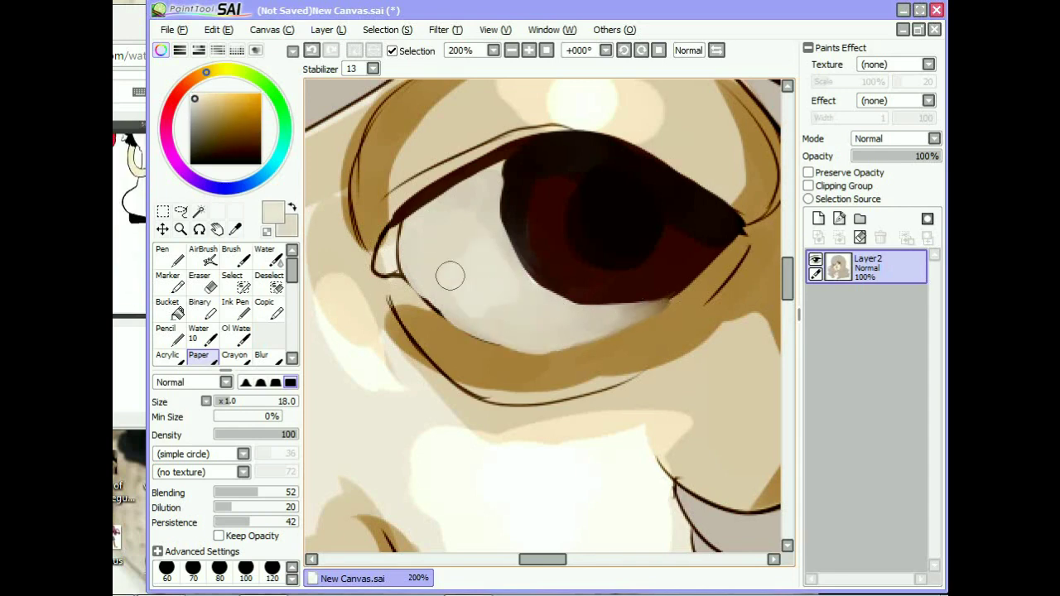
Step: Brighten the middle of the eye white with a lighter off-white
{"action": "key", "text": "b"}
{"action": "left_click", "coordinate": [507, 294], "text": "alt"}
{"action": "key", "text": "n"}
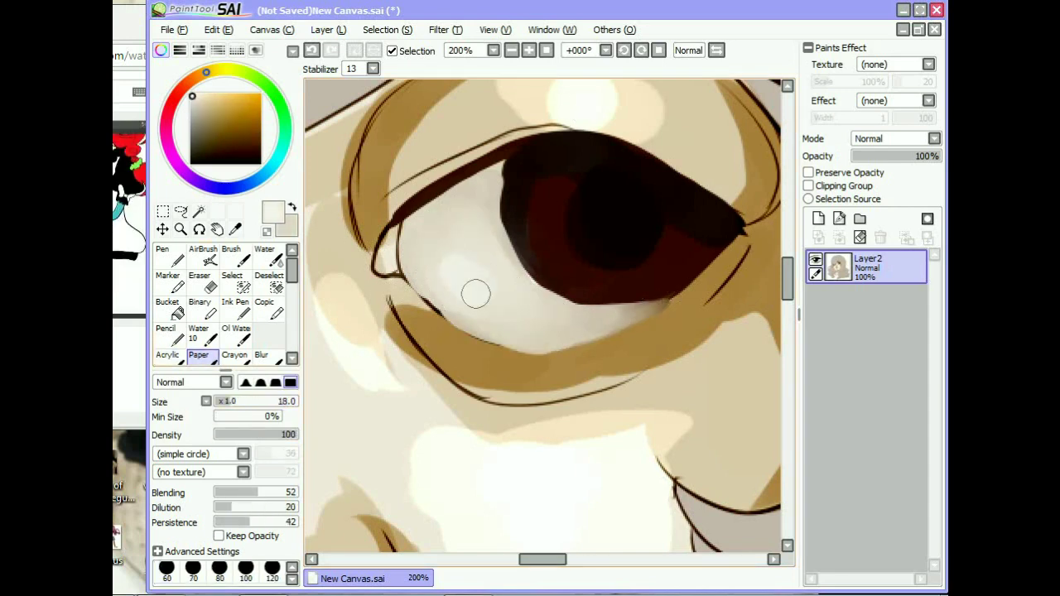
Step: Paint sampled brown along the upper eyelid line and crease, covering the ink lines and softening the inner side
{"action": "key", "text": "b"}
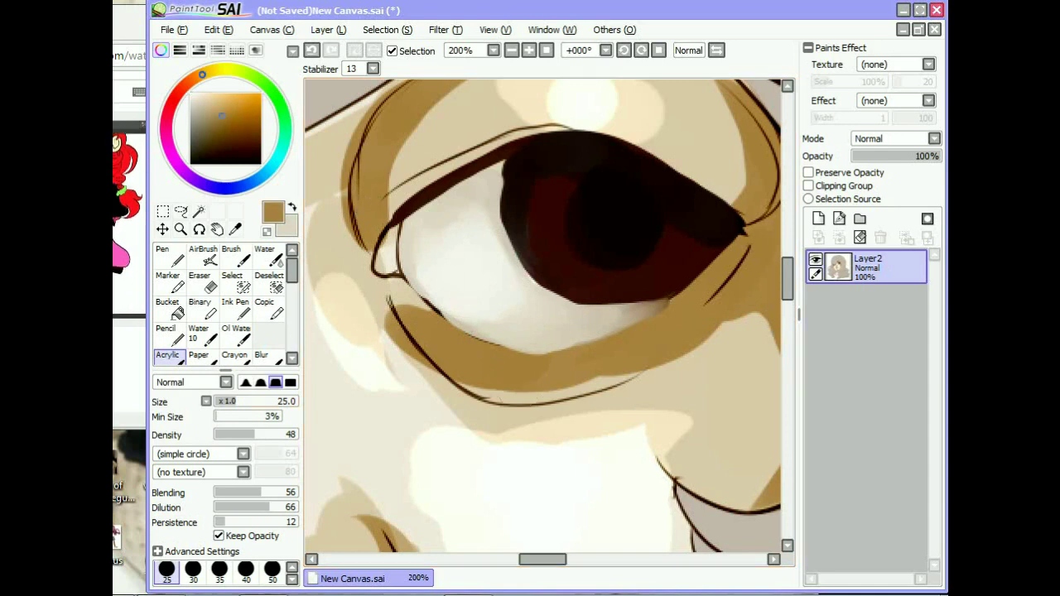
{"action": "key", "text": "n"}
{"action": "mouse_move", "coordinate": [389, 207]}
{"action": "left_mouse_down"}
{"action": "mouse_move", "coordinate": [497, 161]}
{"action": "mouse_move", "coordinate": [687, 149]}
{"action": "mouse_move", "coordinate": [753, 207]}
{"action": "left_mouse_up"}
{"action": "left_click", "coordinate": [364, 182], "text": "alt"}
{"action": "mouse_move", "coordinate": [356, 107]}
{"action": "left_mouse_down"}
{"action": "mouse_move", "coordinate": [410, 197]}
{"action": "mouse_move", "coordinate": [373, 203]}
{"action": "left_mouse_up"}
{"action": "left_click_drag", "start_coordinate": [389, 166], "coordinate": [447, 116]}
{"action": "left_click_drag", "start_coordinate": [579, 166], "coordinate": [389, 232]}
Step: Blend the outer and inner sides of the upper eyelid with brown and light tan Acrylic strokes
{"action": "mouse_move", "coordinate": [580, 149]}
{"action": "left_mouse_down"}
{"action": "mouse_move", "coordinate": [584, 281]}
{"action": "mouse_move", "coordinate": [522, 212]}
{"action": "mouse_move", "coordinate": [539, 273]}
{"action": "mouse_move", "coordinate": [530, 227]}
{"action": "left_mouse_up"}
{"action": "left_click", "coordinate": [554, 240], "text": "alt"}
{"action": "key", "text": "b"}
{"action": "key", "text": "bracketleft"}
{"action": "key", "text": "bracketleft"}
{"action": "left_click", "coordinate": [530, 227], "text": "alt"}
{"action": "left_click_drag", "start_coordinate": [514, 149], "coordinate": [542, 203]}
{"action": "left_click_drag", "start_coordinate": [497, 240], "coordinate": [559, 215]}
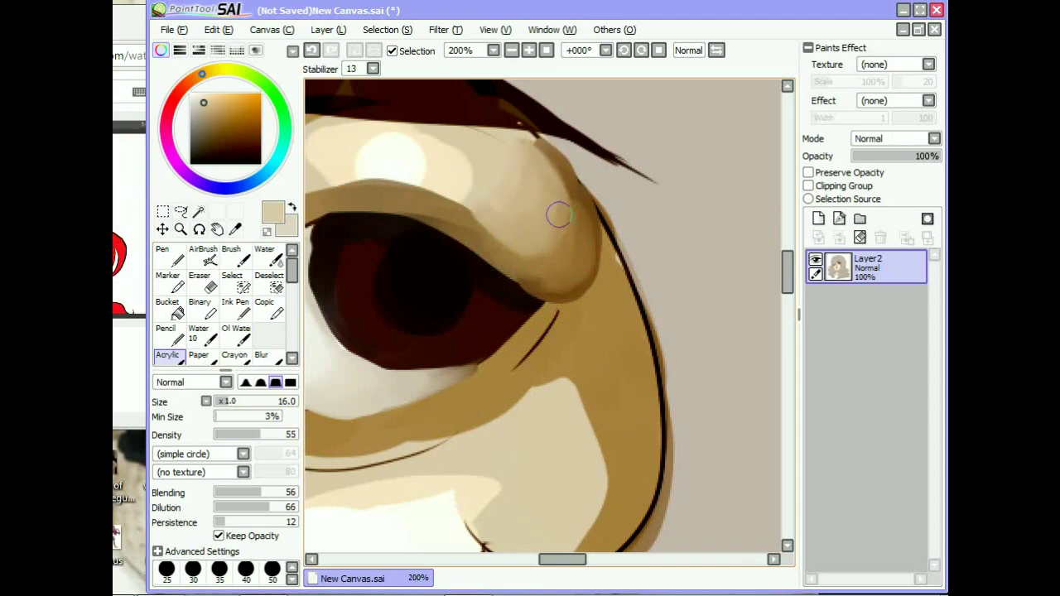
{"action": "scroll", "coordinate": [462, 314], "scroll_direction": "down", "scroll_amount": 2}
{"action": "scroll", "coordinate": [461, 314], "scroll_direction": "up", "scroll_amount": 1}
{"action": "left_click", "coordinate": [461, 314], "text": "alt"}
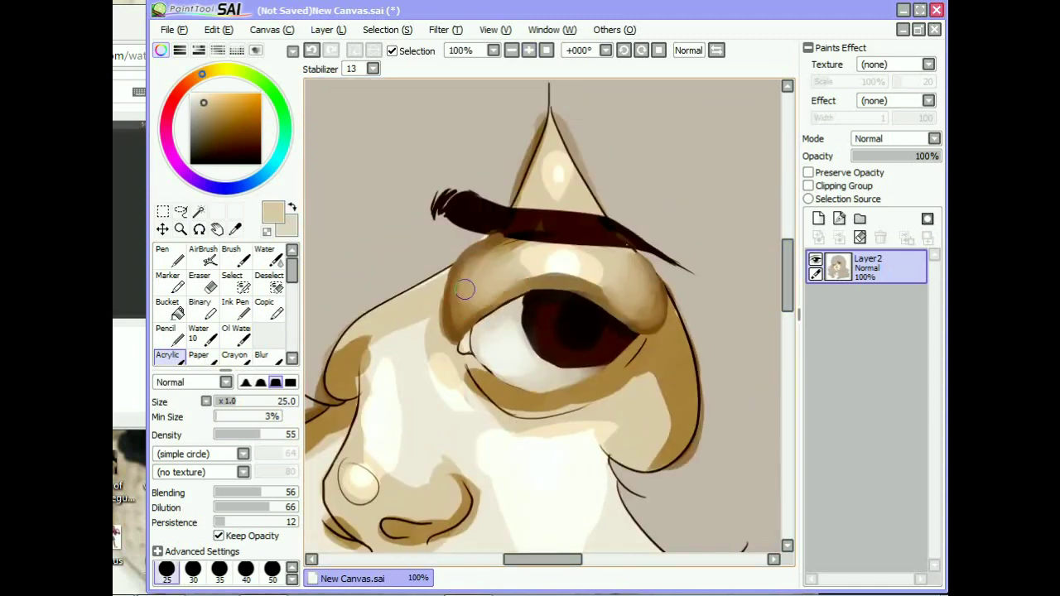
Step: Paint the upper lid's rim above the eyeball with brown edges and a light tan centre, using the Acrylic brush at size 12
{"action": "scroll", "coordinate": [558, 189], "scroll_direction": "up", "scroll_amount": 2}
{"action": "key", "text": "b"}
{"action": "left_click", "coordinate": [546, 323], "text": "alt"}
{"action": "mouse_move", "coordinate": [384, 336]}
{"action": "left_mouse_down"}
{"action": "mouse_move", "coordinate": [561, 240]}
{"action": "mouse_move", "coordinate": [726, 339]}
{"action": "left_mouse_up"}
{"action": "left_click", "coordinate": [580, 256], "text": "alt"}
{"action": "mouse_move", "coordinate": [464, 282]}
{"action": "left_mouse_down"}
{"action": "mouse_move", "coordinate": [613, 249]}
{"action": "mouse_move", "coordinate": [671, 273]}
{"action": "left_mouse_up"}
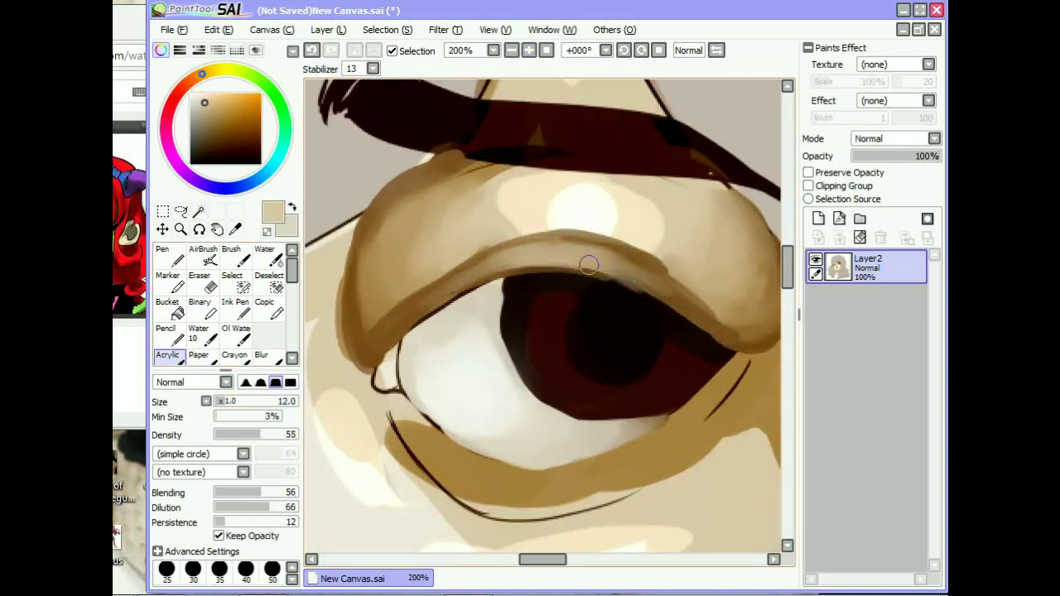
{"action": "left_click_drag", "start_coordinate": [579, 249], "coordinate": [704, 314]}
Step: Add a pale highlight to the lid's rim and blend the cream and near-white highlights across the upper eyelid
{"action": "left_click", "coordinate": [579, 198], "text": "alt"}
{"action": "left_click", "coordinate": [549, 256], "text": "alt"}
{"action": "key", "text": "n"}
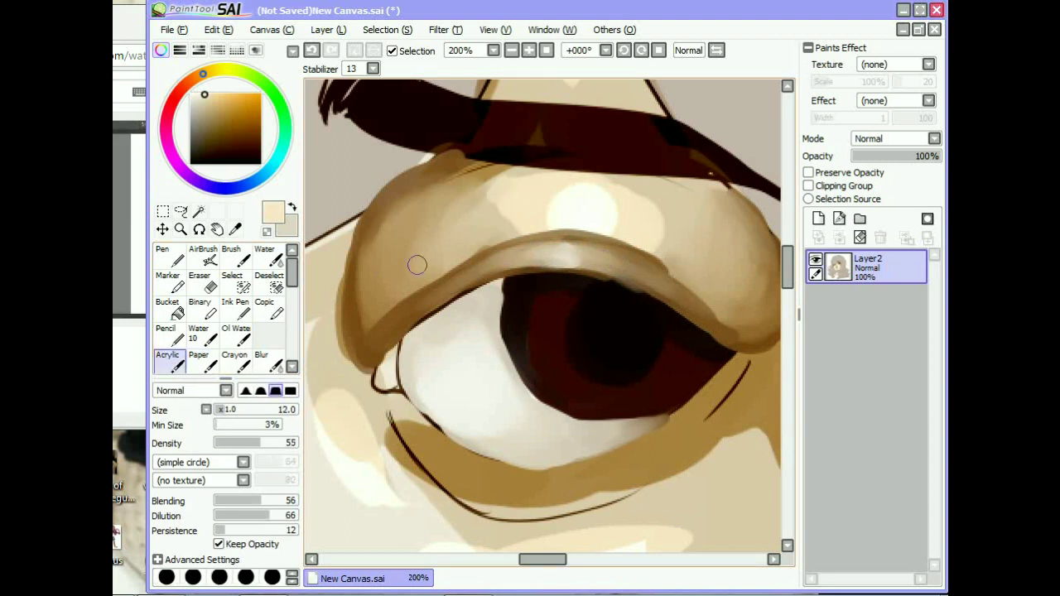
{"action": "mouse_move", "coordinate": [499, 185]}
{"action": "left_mouse_down"}
{"action": "mouse_move", "coordinate": [426, 237]}
{"action": "mouse_move", "coordinate": [721, 282]}
{"action": "left_mouse_up"}
{"action": "left_click", "coordinate": [712, 265], "text": "alt"}
{"action": "left_click_drag", "start_coordinate": [546, 207], "coordinate": [665, 215]}
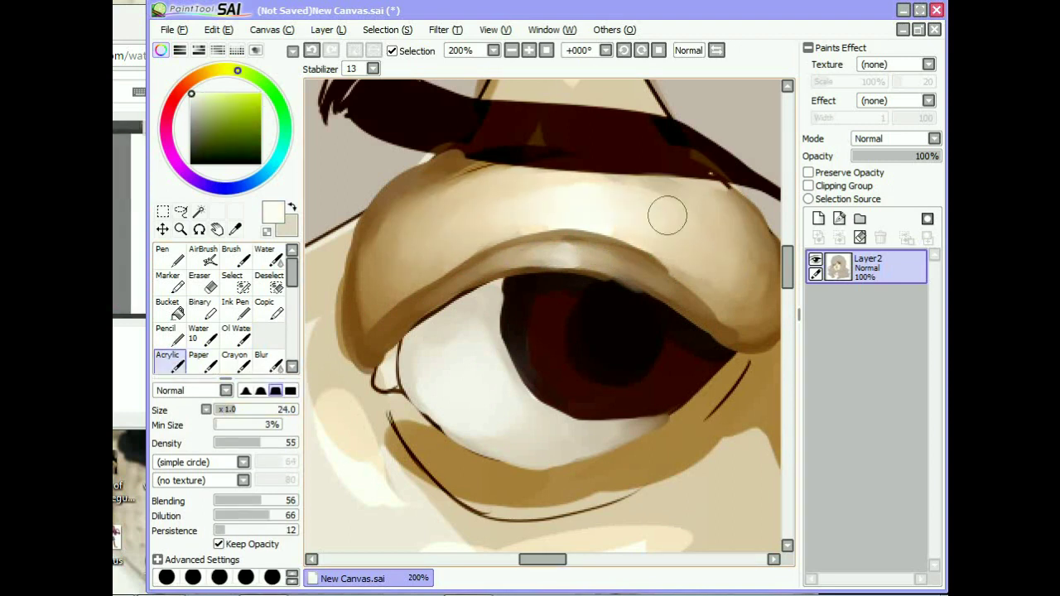
Step: Blend brown shading beside the nose bridge at the eye's inner side and over the skin at the eye's outer corner
{"action": "left_click", "coordinate": [348, 282], "text": "alt"}
{"action": "left_click_drag", "start_coordinate": [348, 372], "coordinate": [334, 247]}
{"action": "scroll", "coordinate": [334, 247], "scroll_direction": "down", "scroll_amount": 3}
{"action": "scroll", "coordinate": [497, 274], "scroll_direction": "up", "scroll_amount": 2}
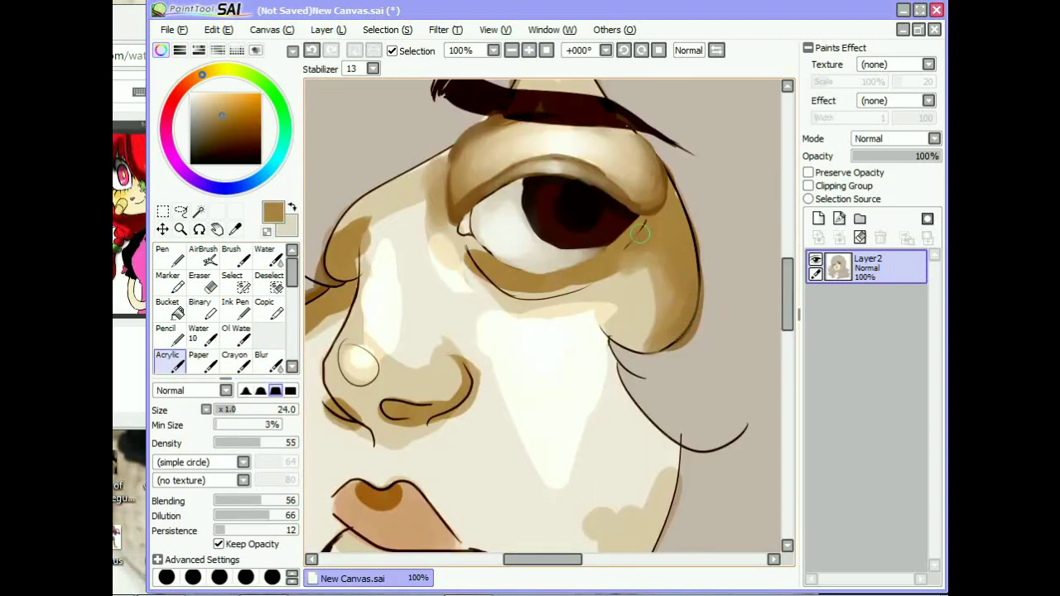
{"action": "mouse_move", "coordinate": [659, 270]}
{"action": "left_mouse_down"}
{"action": "mouse_move", "coordinate": [664, 279]}
{"action": "mouse_move", "coordinate": [653, 238]}
{"action": "left_mouse_up"}
{"action": "left_click", "coordinate": [665, 279], "text": "alt"}
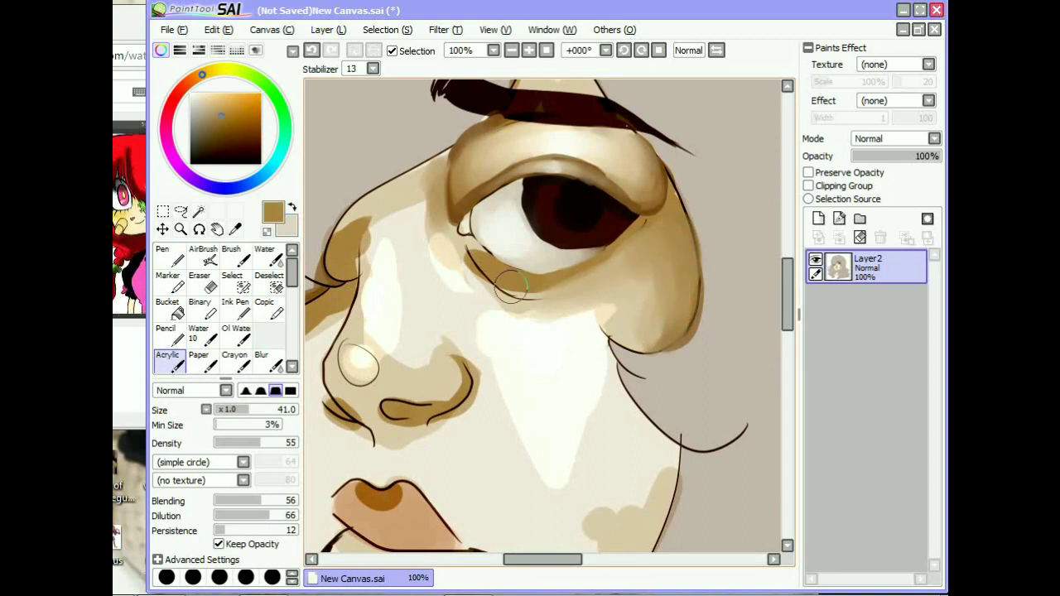
Step: Paint and blend the skin under the eye, softening the lower lid line and shadow
{"action": "key", "text": "p"}
{"action": "mouse_move", "coordinate": [493, 263]}
{"action": "left_mouse_down"}
{"action": "mouse_move", "coordinate": [570, 279]}
{"action": "mouse_move", "coordinate": [466, 239]}
{"action": "mouse_move", "coordinate": [430, 245]}
{"action": "left_mouse_up"}
{"action": "scroll", "coordinate": [408, 307], "scroll_direction": "up", "scroll_amount": 1}
{"action": "key", "text": "a"}
{"action": "key", "text": "p"}
{"action": "left_click", "coordinate": [322, 377], "text": "alt"}
{"action": "mouse_move", "coordinate": [524, 248]}
{"action": "left_mouse_down"}
{"action": "mouse_move", "coordinate": [541, 253]}
{"action": "mouse_move", "coordinate": [473, 237]}
{"action": "mouse_move", "coordinate": [580, 244]}
{"action": "left_mouse_up"}
Step: Tint the inner corner of the eye pale reddish pink and blend it along the edge of the eye white
{"action": "key", "text": "a"}
{"action": "left_click", "coordinate": [170, 106]}
{"action": "key", "text": "p"}
{"action": "left_click_drag", "start_coordinate": [372, 137], "coordinate": [395, 111]}
{"action": "left_click", "coordinate": [405, 186], "text": "alt"}
{"action": "mouse_move", "coordinate": [406, 186]}
{"action": "left_mouse_down"}
{"action": "mouse_move", "coordinate": [442, 239]}
{"action": "mouse_move", "coordinate": [579, 222]}
{"action": "left_mouse_up"}
{"action": "left_click", "coordinate": [390, 151], "text": "alt"}
Step: Save the painting as doll in the prints helvetti folder
{"action": "scroll", "coordinate": [546, 315], "scroll_direction": "down", "scroll_amount": 3}
{"action": "key", "text": "ctrl+s"}
{"action": "type", "text": "doll"}
{"action": "key", "text": "Return"}
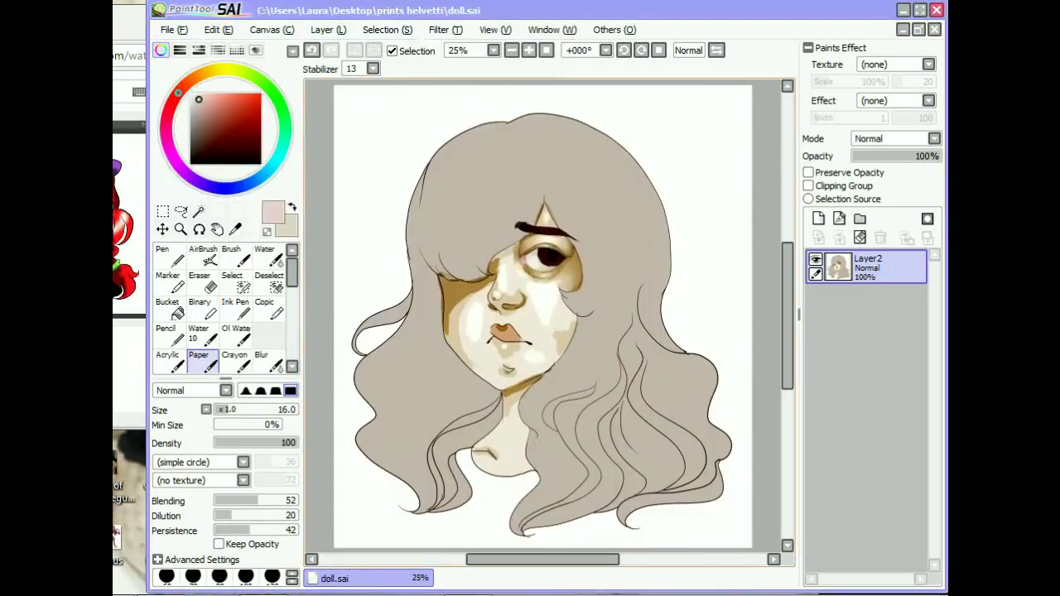
Step: Paint brown shading over the outlines along both sides of the triangular skin gap above the eyebrow
{"action": "scroll", "coordinate": [547, 314], "scroll_direction": "up", "scroll_amount": 3}
{"action": "scroll", "coordinate": [547, 315], "scroll_direction": "up", "scroll_amount": 3}
{"action": "left_click", "coordinate": [526, 217], "text": "alt"}
{"action": "left_click", "coordinate": [526, 217], "text": "alt"}
{"action": "scroll", "coordinate": [527, 217], "scroll_direction": "up", "scroll_amount": 1}
{"action": "left_click_drag", "start_coordinate": [526, 149], "coordinate": [488, 231]}
{"action": "scroll", "coordinate": [502, 208], "scroll_direction": "up", "scroll_amount": 2}
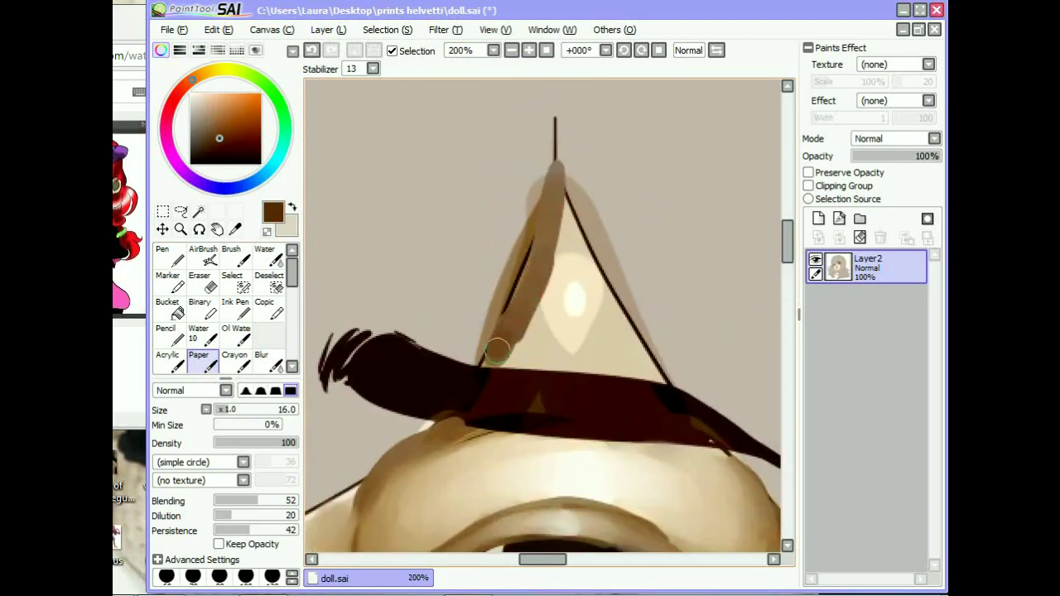
{"action": "left_click_drag", "start_coordinate": [546, 182], "coordinate": [654, 365]}
Step: Blend the highlight and shading inside the skin triangle and clean its outer edges with the grey-beige hair colour
{"action": "left_click", "coordinate": [546, 249], "text": "alt"}
{"action": "key", "text": "a"}
{"action": "mouse_move", "coordinate": [530, 274]}
{"action": "left_mouse_down"}
{"action": "mouse_move", "coordinate": [559, 332]}
{"action": "mouse_move", "coordinate": [532, 314]}
{"action": "mouse_move", "coordinate": [549, 237]}
{"action": "mouse_move", "coordinate": [610, 265]}
{"action": "left_mouse_up"}
{"action": "left_click", "coordinate": [654, 365], "text": "alt"}
{"action": "key", "text": "w"}
{"action": "key", "text": "v"}
{"action": "left_click_drag", "start_coordinate": [542, 181], "coordinate": [484, 352]}
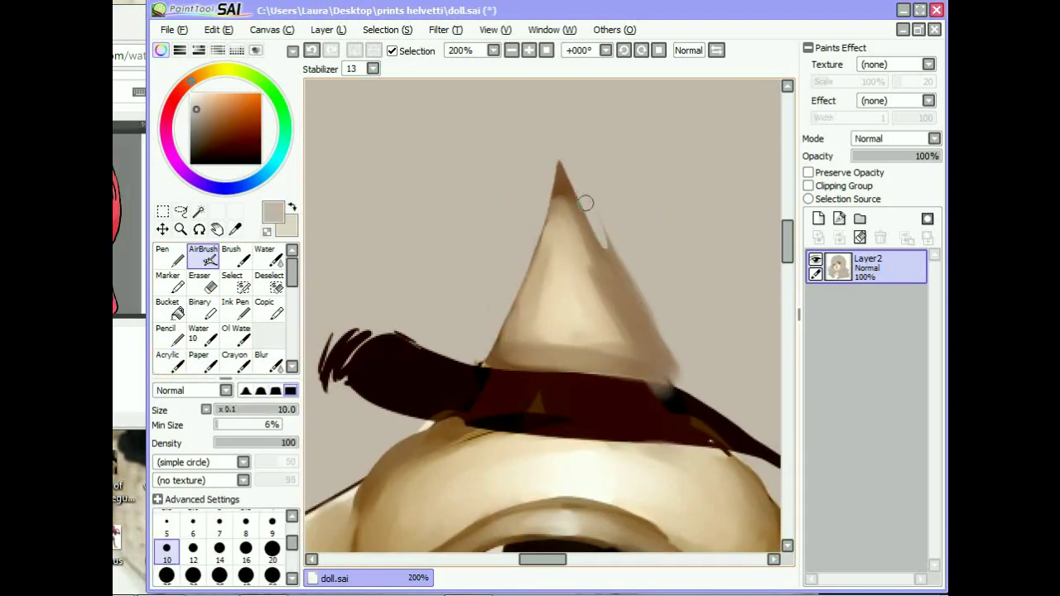
{"action": "left_click_drag", "start_coordinate": [584, 203], "coordinate": [670, 372]}
Step: Soften the hard-edged highlight on the cheek beneath the eye by blending white with the Acrylic brush
{"action": "scroll", "coordinate": [670, 372], "scroll_direction": "down", "scroll_amount": 3}
{"action": "scroll", "coordinate": [547, 309], "scroll_direction": "up", "scroll_amount": 2}
{"action": "left_click", "coordinate": [547, 309], "text": "alt"}
{"action": "key", "text": "a"}
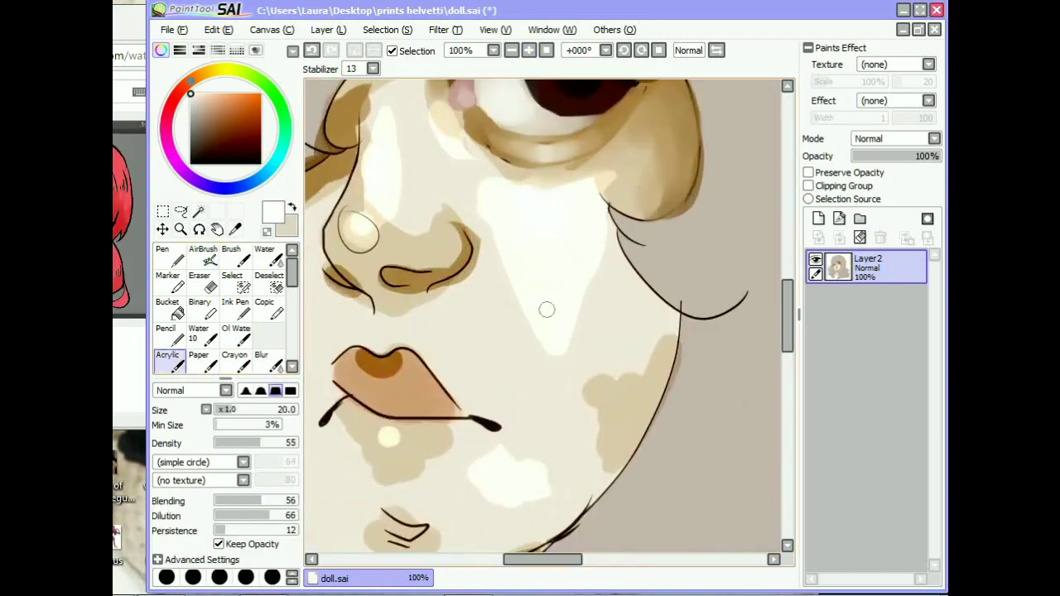
{"action": "left_click_drag", "start_coordinate": [478, 175], "coordinate": [629, 174]}
{"action": "scroll", "coordinate": [512, 290], "scroll_direction": "down", "scroll_amount": 1}
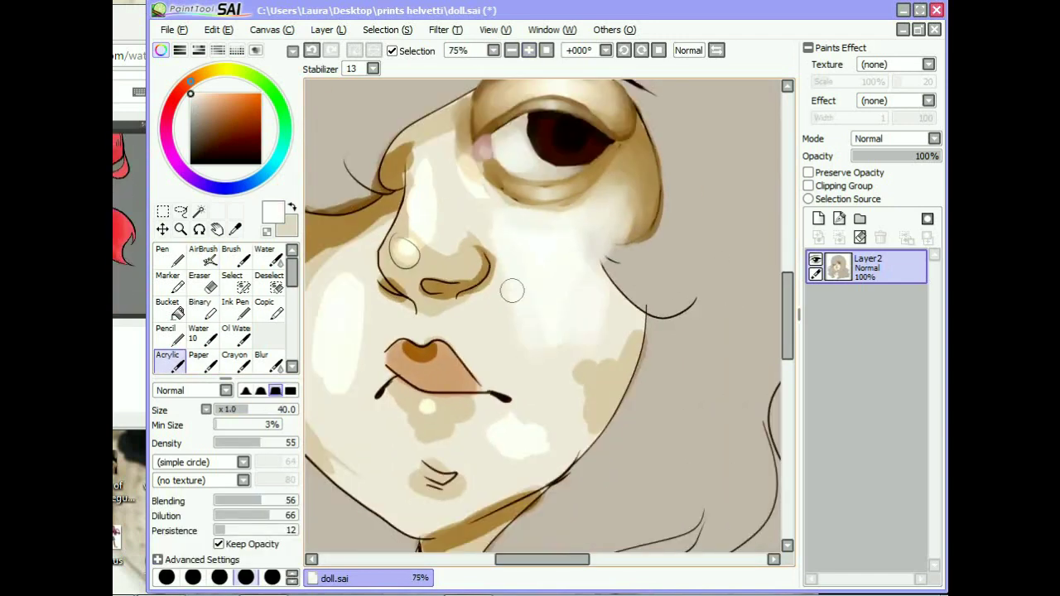
Step: Blend pale peach from the eye's inner corner across the skin under the lower lid to the outer cheek
{"action": "left_click", "coordinate": [473, 155], "text": "alt"}
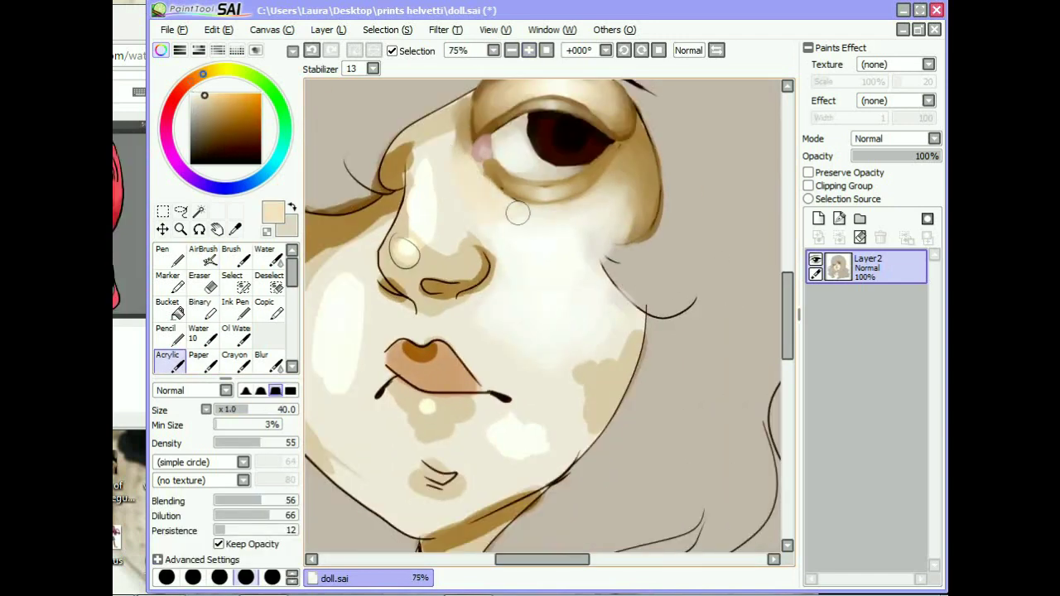
{"action": "mouse_move", "coordinate": [513, 211]}
{"action": "left_mouse_down"}
{"action": "mouse_move", "coordinate": [629, 192]}
{"action": "mouse_move", "coordinate": [605, 226]}
{"action": "left_mouse_up"}
{"action": "scroll", "coordinate": [604, 227], "scroll_direction": "up", "scroll_amount": 2}
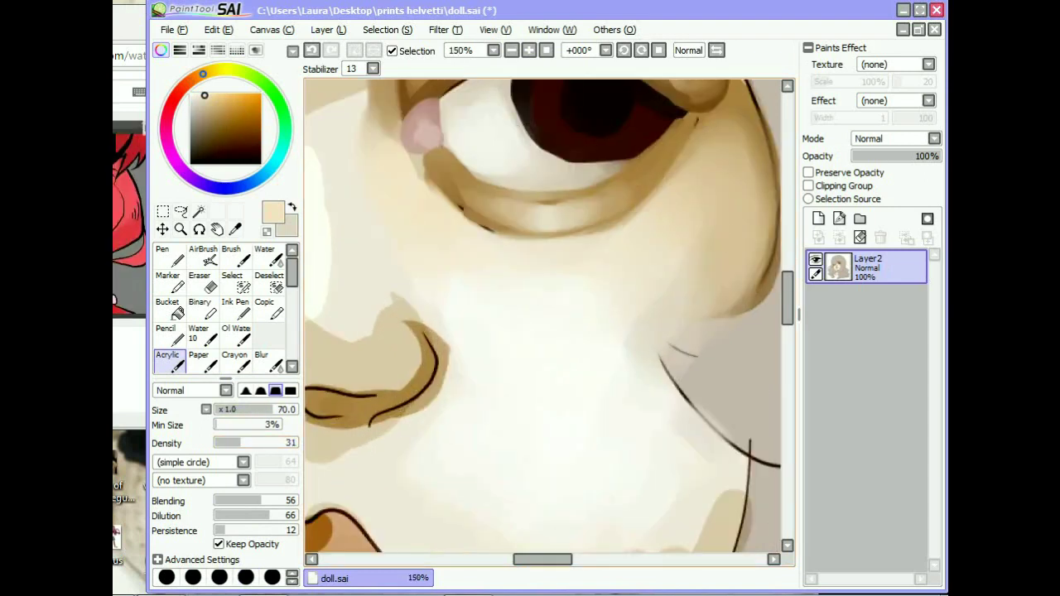
Step: Darken the upper and lower lid lines with a size 9 AirBrush in sampled dark brown
{"action": "scroll", "coordinate": [579, 248], "scroll_direction": "up", "scroll_amount": 2}
{"action": "left_click", "coordinate": [579, 240], "text": "alt"}
{"action": "scroll", "coordinate": [220, 306], "scroll_direction": "down", "scroll_amount": 3}
{"action": "left_click", "coordinate": [207, 354]}
{"action": "scroll", "coordinate": [219, 306], "scroll_direction": "up", "scroll_amount": 3}
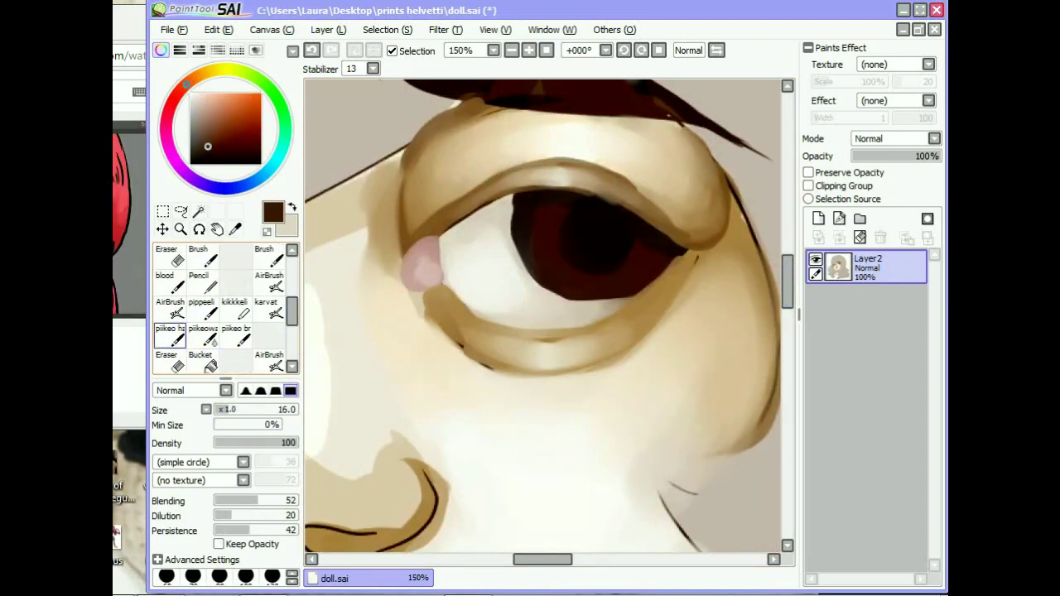
{"action": "left_click", "coordinate": [169, 306]}
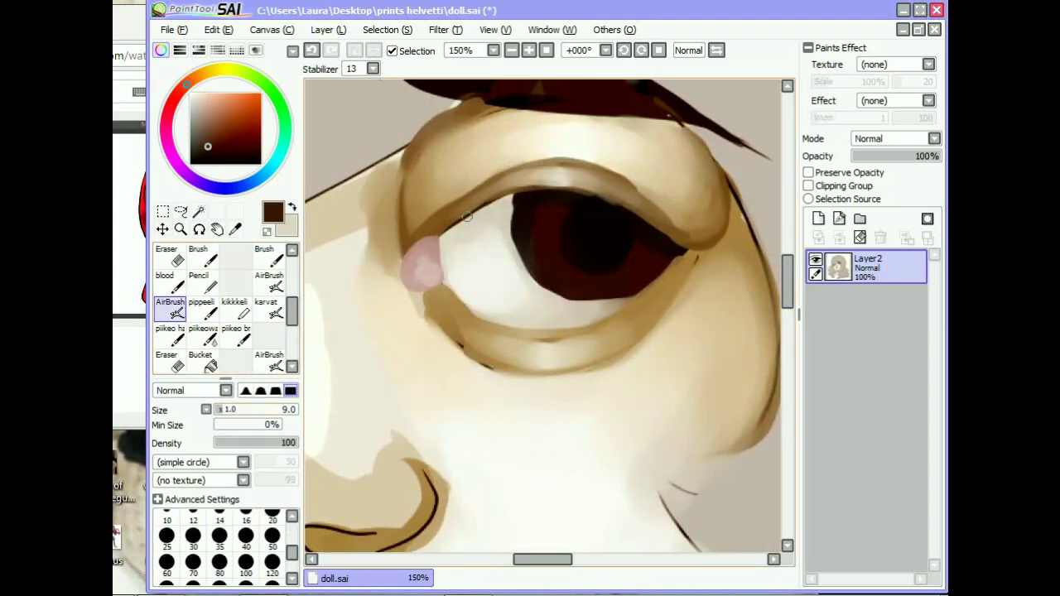
{"action": "left_click", "coordinate": [642, 288], "text": "alt"}
{"action": "scroll", "coordinate": [596, 281], "scroll_direction": "down", "scroll_amount": 3}
{"action": "scroll", "coordinate": [555, 274], "scroll_direction": "up", "scroll_amount": 4}
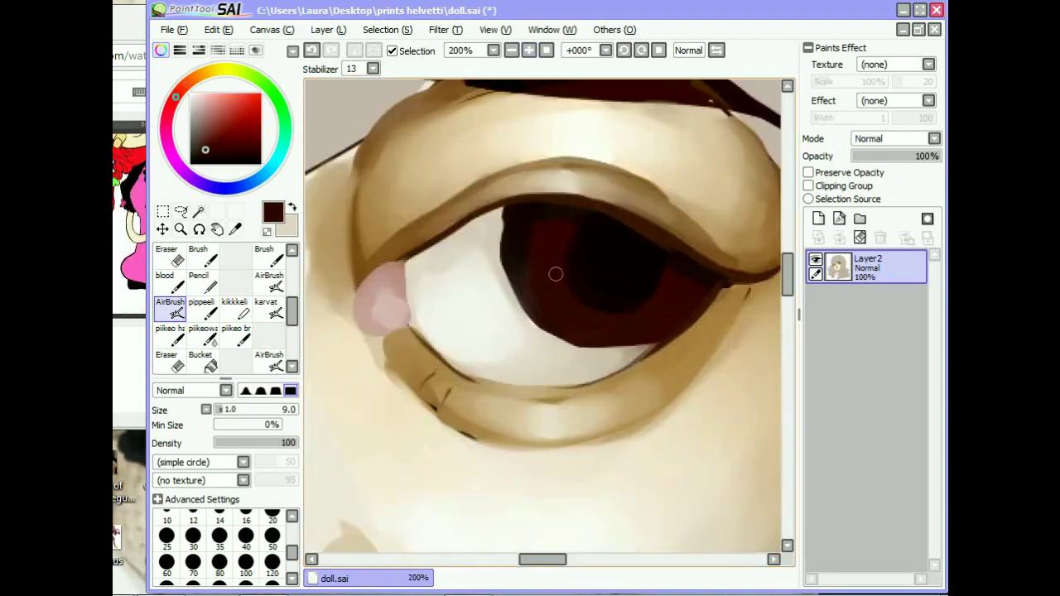
Step: Lighten the iris with muted reddish-brown spots, blend them around the pupil with the Acrylic brush, and deepen the pupil with black
{"action": "left_click", "coordinate": [556, 274], "text": "alt"}
{"action": "left_click", "coordinate": [648, 323]}
{"action": "scroll", "coordinate": [220, 306], "scroll_direction": "down", "scroll_amount": 3}
{"action": "left_click", "coordinate": [169, 356]}
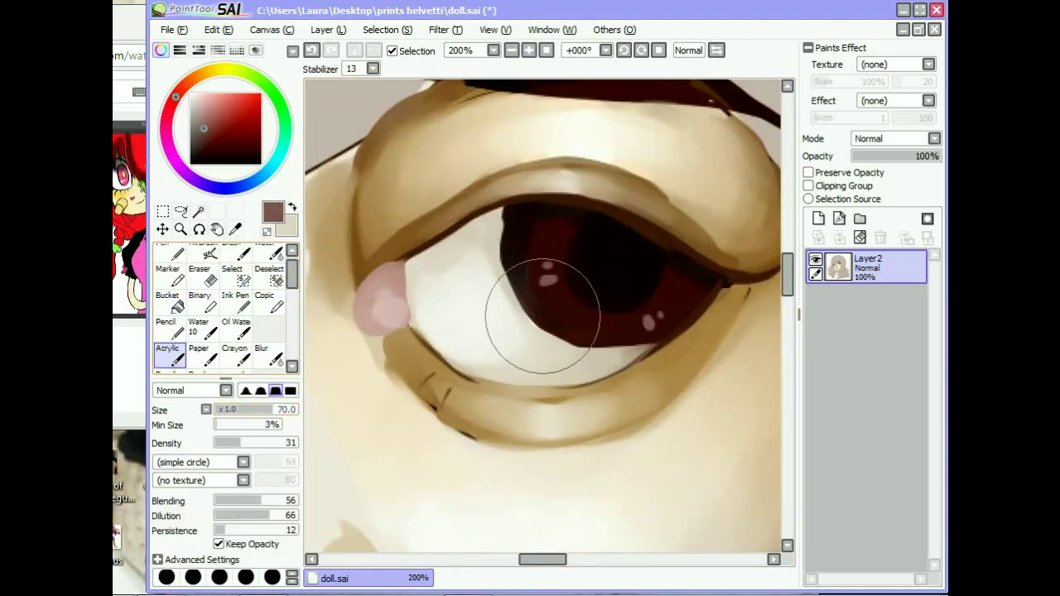
{"action": "left_click_drag", "start_coordinate": [642, 321], "coordinate": [608, 331]}
{"action": "left_click", "coordinate": [587, 247], "text": "alt"}
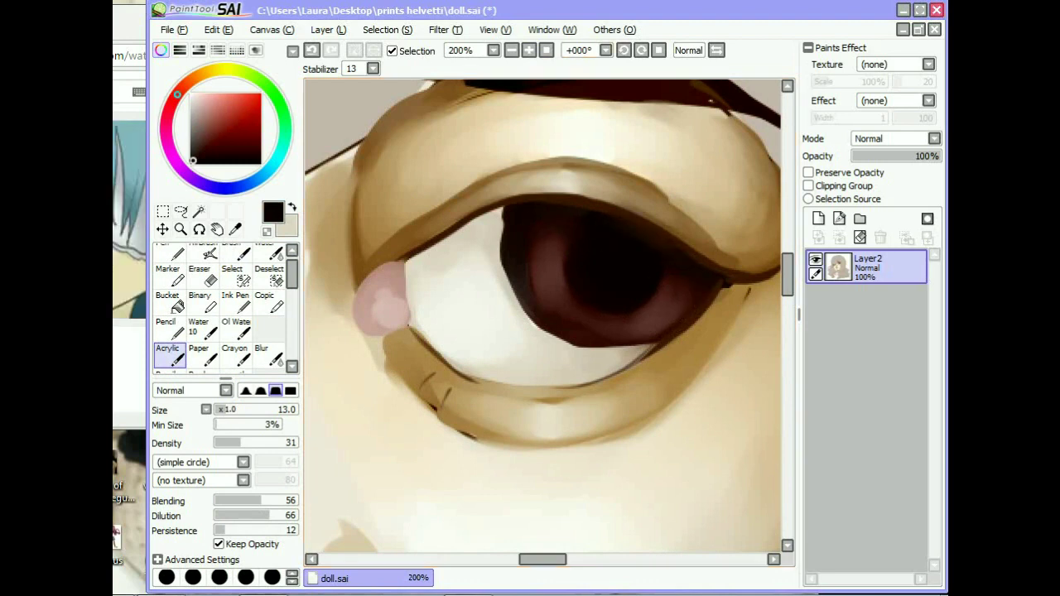
{"action": "scroll", "coordinate": [684, 187], "scroll_direction": "down", "scroll_amount": 3}
Step: Paint brown over the nostril and nose-wing line art using the Paper brush at size 16
{"action": "scroll", "coordinate": [505, 315], "scroll_direction": "up", "scroll_amount": 5}
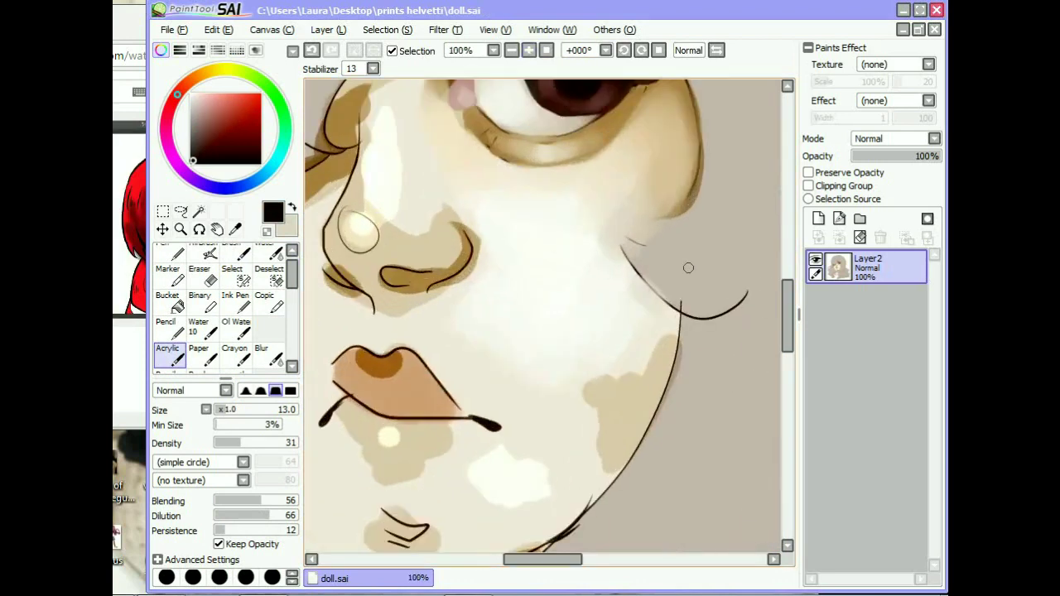
{"action": "left_click", "coordinate": [199, 356]}
{"action": "mouse_move", "coordinate": [379, 379]}
{"action": "left_mouse_down"}
{"action": "mouse_move", "coordinate": [476, 354]}
{"action": "mouse_move", "coordinate": [378, 386]}
{"action": "mouse_move", "coordinate": [332, 373]}
{"action": "left_mouse_up"}
{"action": "left_click_drag", "start_coordinate": [459, 344], "coordinate": [433, 355]}
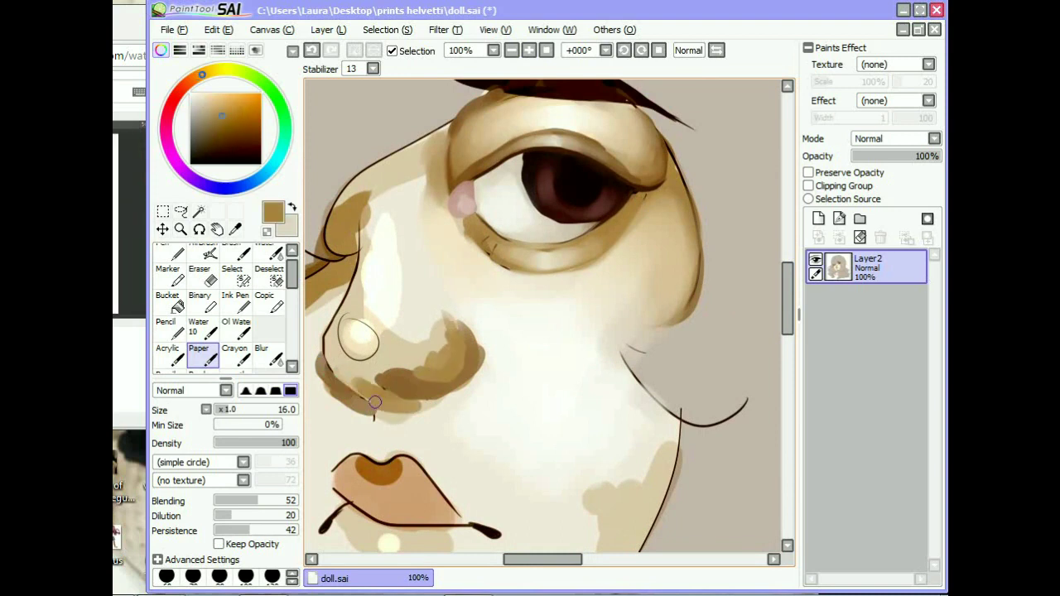
{"action": "left_click_drag", "start_coordinate": [375, 403], "coordinate": [357, 382]}
Step: Blend the brown shading of the nostrils and underside of the nose with the Acrylic brush
{"action": "left_click", "coordinate": [167, 355]}
{"action": "scroll", "coordinate": [541, 316], "scroll_direction": "up", "scroll_amount": 2}
{"action": "mouse_move", "coordinate": [514, 389]}
{"action": "left_mouse_down"}
{"action": "mouse_move", "coordinate": [549, 332]}
{"action": "mouse_move", "coordinate": [484, 367]}
{"action": "mouse_move", "coordinate": [484, 356]}
{"action": "mouse_move", "coordinate": [479, 380]}
{"action": "mouse_move", "coordinate": [479, 337]}
{"action": "mouse_move", "coordinate": [439, 395]}
{"action": "mouse_move", "coordinate": [407, 372]}
{"action": "left_mouse_up"}
{"action": "left_click", "coordinate": [529, 341], "text": "alt"}
{"action": "left_click", "coordinate": [427, 396], "text": "alt"}
Step: Paint over the nose's outline and highlight circle, blending the bridge, tip and wing into smooth skin tones
{"action": "left_click", "coordinate": [199, 354]}
{"action": "mouse_move", "coordinate": [404, 252]}
{"action": "left_mouse_down"}
{"action": "mouse_move", "coordinate": [365, 332]}
{"action": "mouse_move", "coordinate": [365, 365]}
{"action": "mouse_move", "coordinate": [377, 346]}
{"action": "mouse_move", "coordinate": [479, 334]}
{"action": "mouse_move", "coordinate": [485, 374]}
{"action": "left_mouse_up"}
{"action": "left_click", "coordinate": [167, 354]}
{"action": "left_click", "coordinate": [374, 343], "text": "alt"}
{"action": "left_click", "coordinate": [485, 374], "text": "alt"}
{"action": "left_click_drag", "start_coordinate": [463, 331], "coordinate": [418, 162]}
{"action": "mouse_move", "coordinate": [395, 381]}
{"action": "left_mouse_down"}
{"action": "mouse_move", "coordinate": [398, 336]}
{"action": "mouse_move", "coordinate": [406, 369]}
{"action": "mouse_move", "coordinate": [509, 357]}
{"action": "mouse_move", "coordinate": [483, 377]}
{"action": "mouse_move", "coordinate": [542, 316]}
{"action": "left_mouse_up"}
{"action": "left_click", "coordinate": [489, 389], "text": "alt"}
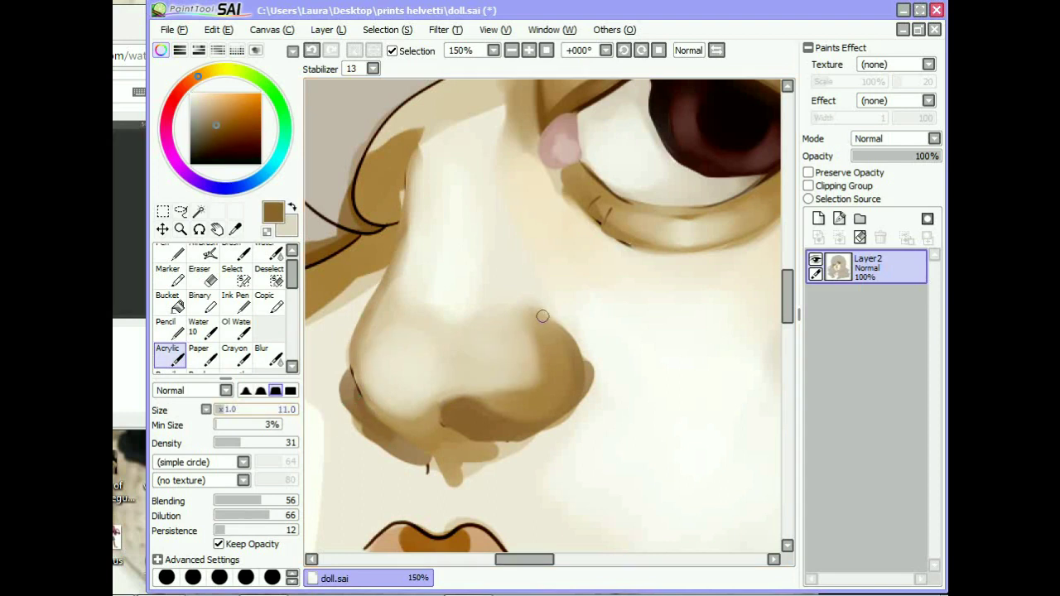
Step: Blend the shading along the far nose wing and the skin beneath the nose
{"action": "left_click_drag", "start_coordinate": [351, 389], "coordinate": [344, 356]}
{"action": "left_click", "coordinate": [351, 389], "text": "alt"}
{"action": "left_click_drag", "start_coordinate": [414, 455], "coordinate": [421, 481]}
{"action": "scroll", "coordinate": [420, 480], "scroll_direction": "down", "scroll_amount": 3}
{"action": "scroll", "coordinate": [464, 249], "scroll_direction": "up", "scroll_amount": 2}
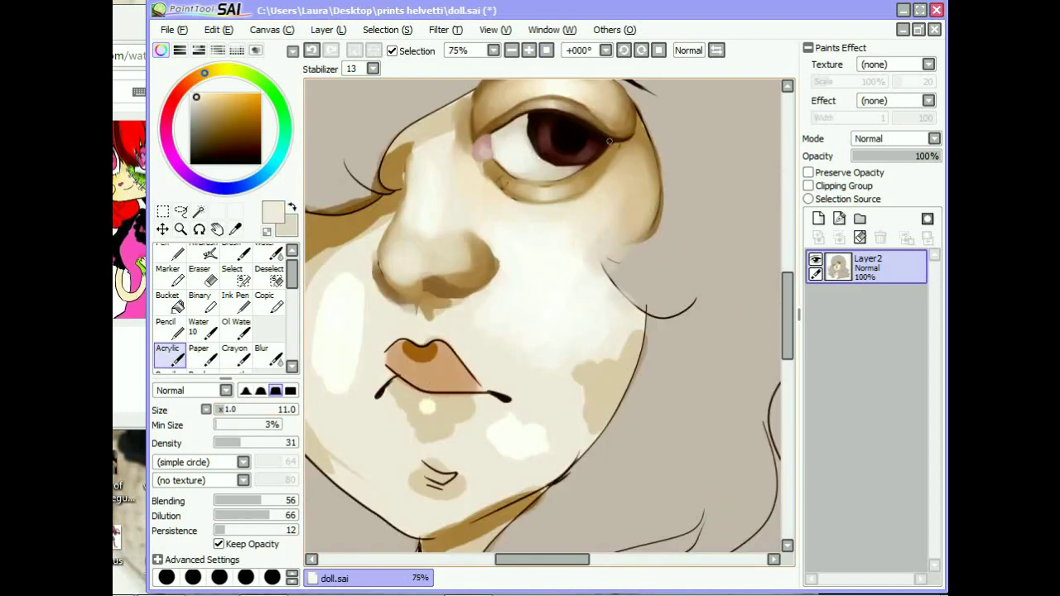
Step: Paint dark brown accents in the near nostril and along the far nose wing with the size 16 Paper brush
{"action": "left_click", "coordinate": [223, 144]}
{"action": "left_click", "coordinate": [199, 354]}
{"action": "scroll", "coordinate": [414, 314], "scroll_direction": "up", "scroll_amount": 2}
{"action": "left_click_drag", "start_coordinate": [534, 158], "coordinate": [573, 256]}
{"action": "left_click_drag", "start_coordinate": [361, 248], "coordinate": [406, 289]}
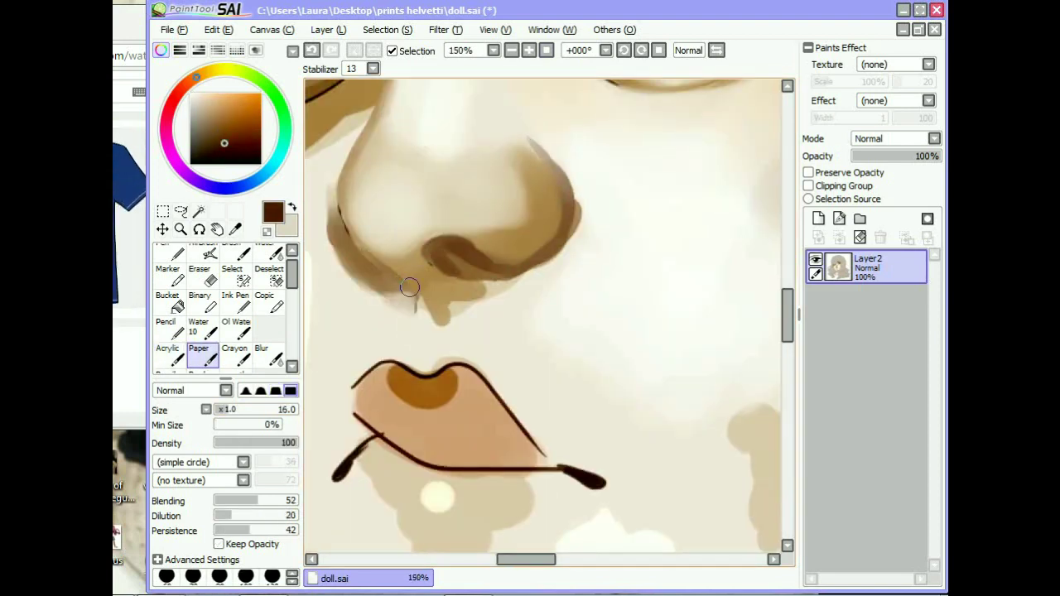
{"action": "left_click_drag", "start_coordinate": [339, 223], "coordinate": [419, 294]}
Step: Blend the nostril accents, the near nose wing and the shadow beneath the nose using sampled skin and brown tones
{"action": "left_click", "coordinate": [359, 126], "text": "alt"}
{"action": "key", "text": "a"}
{"action": "left_click", "coordinate": [450, 248], "text": "alt"}
{"action": "left_click", "coordinate": [506, 282], "text": "alt"}
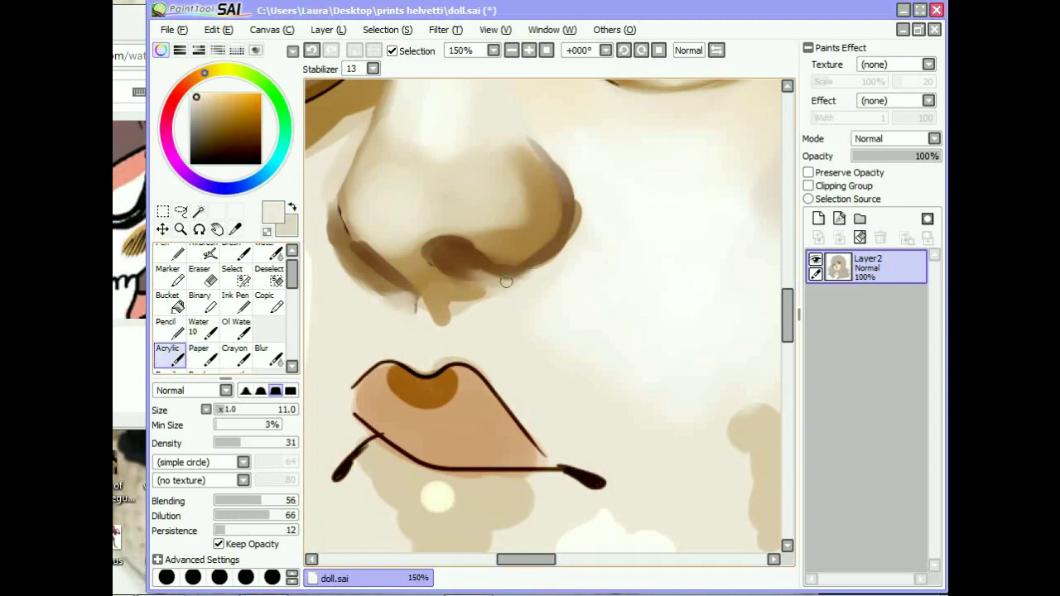
{"action": "left_click", "coordinate": [584, 214], "text": "alt"}
{"action": "mouse_move", "coordinate": [530, 248]}
{"action": "left_mouse_down"}
{"action": "mouse_move", "coordinate": [549, 177]}
{"action": "mouse_move", "coordinate": [504, 230]}
{"action": "mouse_move", "coordinate": [489, 195]}
{"action": "left_mouse_up"}
{"action": "key", "text": "w"}
{"action": "mouse_move", "coordinate": [449, 255]}
{"action": "left_mouse_down"}
{"action": "mouse_move", "coordinate": [430, 301]}
{"action": "mouse_move", "coordinate": [415, 286]}
{"action": "left_mouse_up"}
Step: Deepen the nostril opening and far nose-wing contour with dark brown using the Paper brush
{"action": "scroll", "coordinate": [416, 286], "scroll_direction": "down", "scroll_amount": 3}
{"action": "scroll", "coordinate": [416, 287], "scroll_direction": "up", "scroll_amount": 3}
{"action": "key", "text": "p"}
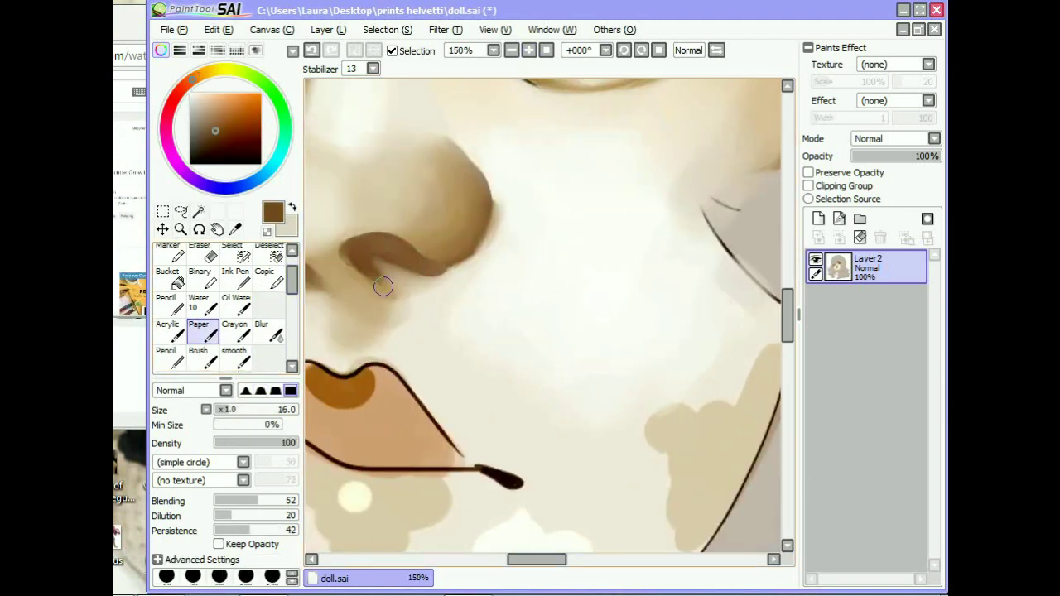
{"action": "left_click_drag", "start_coordinate": [301, 273], "coordinate": [347, 273]}
{"action": "left_click_drag", "start_coordinate": [373, 290], "coordinate": [347, 261]}
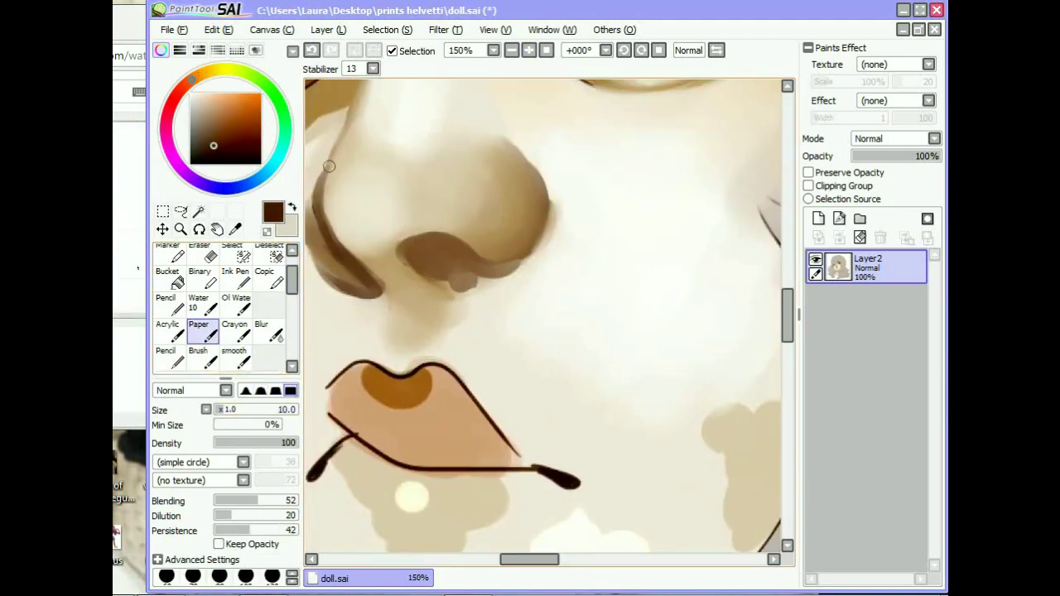
Step: Add a new layer above the painting in Shade mode and choose a saturated burnt orange as the colour
{"action": "scroll", "coordinate": [582, 121], "scroll_direction": "down", "scroll_amount": 5}
{"action": "key", "text": "ctrl+shift+n"}
{"action": "left_click", "coordinate": [253, 110]}
{"action": "left_click", "coordinate": [933, 138]}
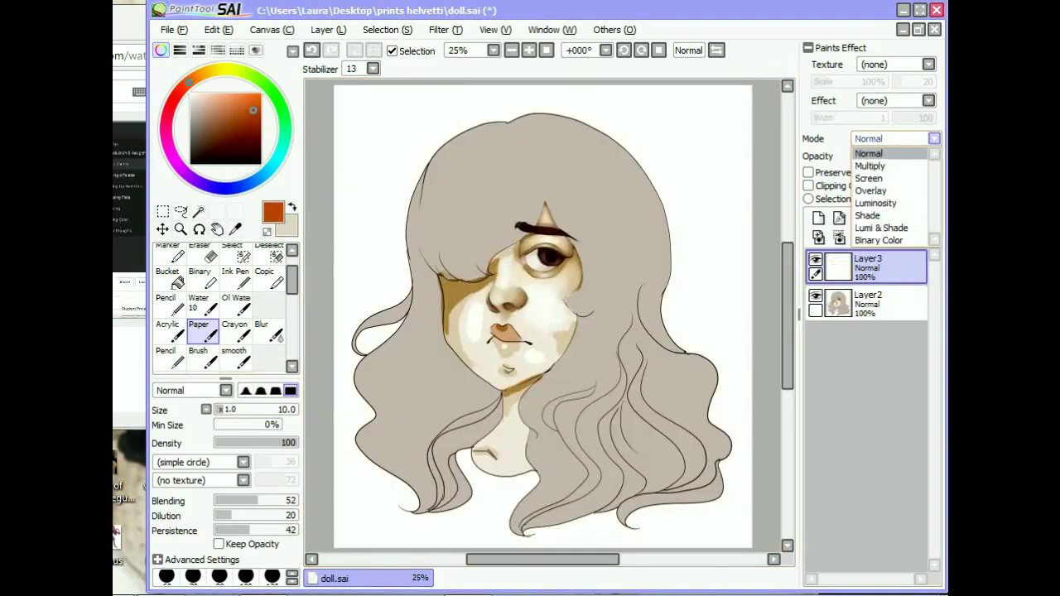
{"action": "left_click", "coordinate": [861, 175]}
Step: Tint the nose and the skin at the eye's outer corner burnt orange on the Shade layer, with layer opacity 47%
{"action": "scroll", "coordinate": [224, 306], "scroll_direction": "up", "scroll_amount": 1}
{"action": "left_click", "coordinate": [264, 250]}
{"action": "scroll", "coordinate": [507, 298], "scroll_direction": "up", "scroll_amount": 3}
{"action": "mouse_move", "coordinate": [464, 249]}
{"action": "left_mouse_down"}
{"action": "mouse_move", "coordinate": [433, 280]}
{"action": "mouse_move", "coordinate": [463, 231]}
{"action": "left_mouse_up"}
{"action": "mouse_move", "coordinate": [613, 153]}
{"action": "left_mouse_down"}
{"action": "mouse_move", "coordinate": [637, 219]}
{"action": "mouse_move", "coordinate": [587, 265]}
{"action": "mouse_move", "coordinate": [600, 220]}
{"action": "mouse_move", "coordinate": [438, 232]}
{"action": "left_mouse_up"}
{"action": "key", "text": "a"}
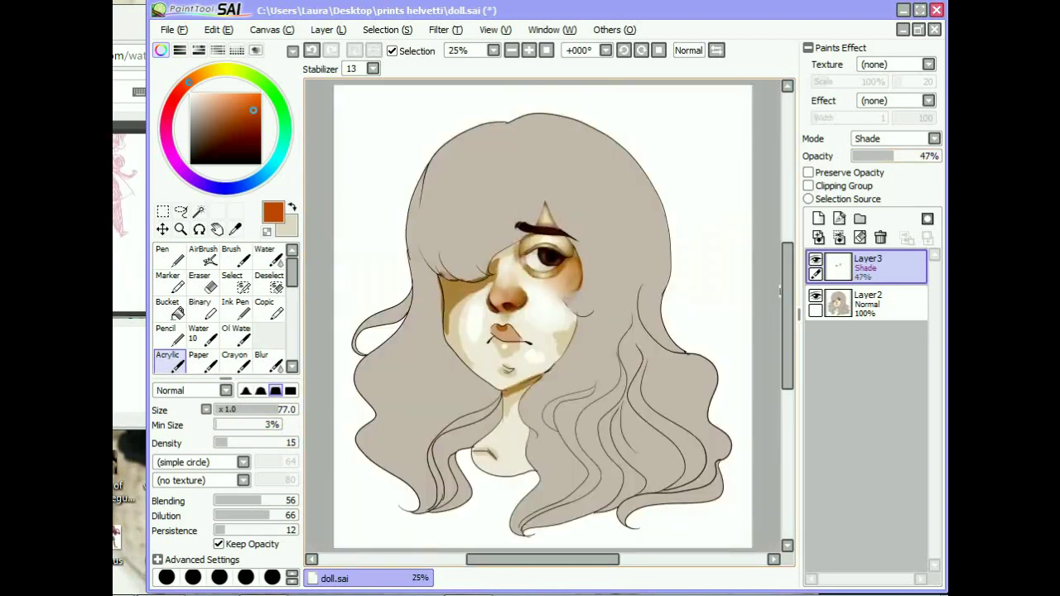
Step: Paint a pale ring highlight in the iris on a new layer set to Luminosity at 51% opacity
{"action": "scroll", "coordinate": [529, 298], "scroll_direction": "up", "scroll_amount": 4}
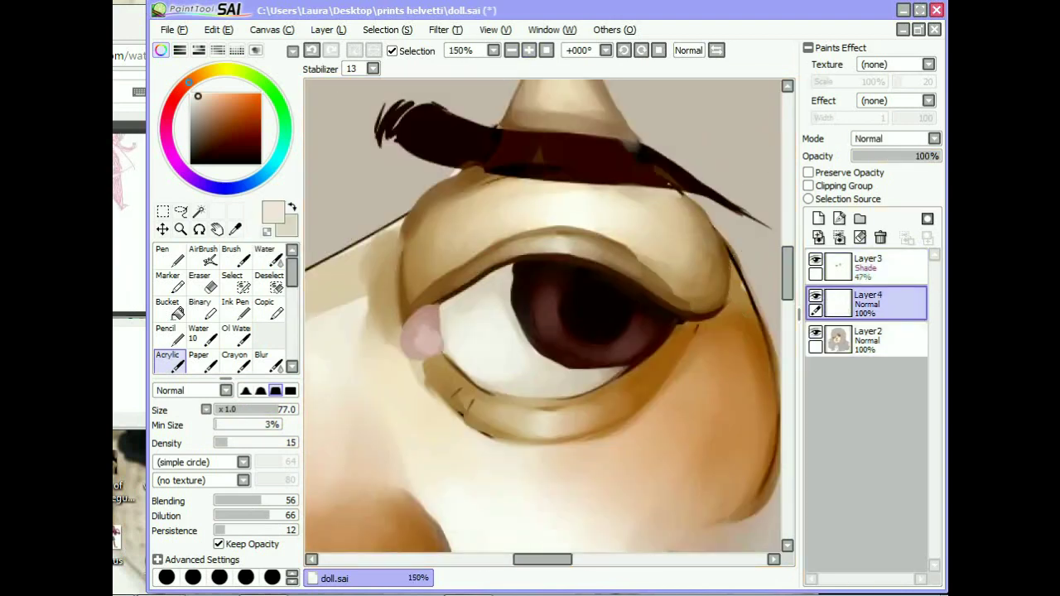
{"action": "left_click_drag", "start_coordinate": [576, 306], "coordinate": [613, 319]}
{"action": "left_click", "coordinate": [180, 230]}
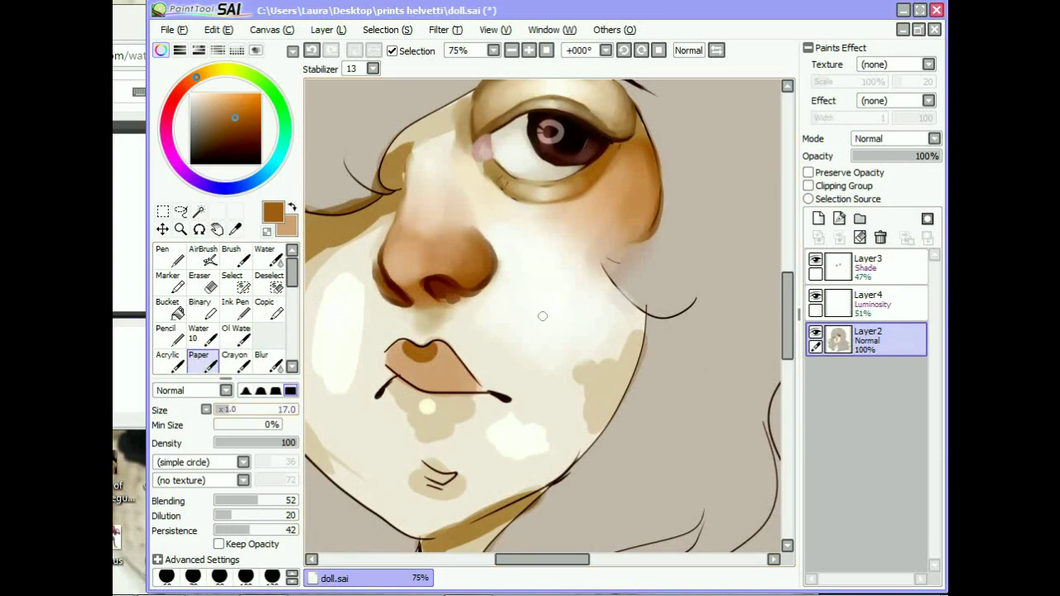
Step: On Layer2, fill the lips orange-brown over their line art and paint the area between nose and upper lip in beige
{"action": "left_click_drag", "start_coordinate": [401, 360], "coordinate": [438, 356]}
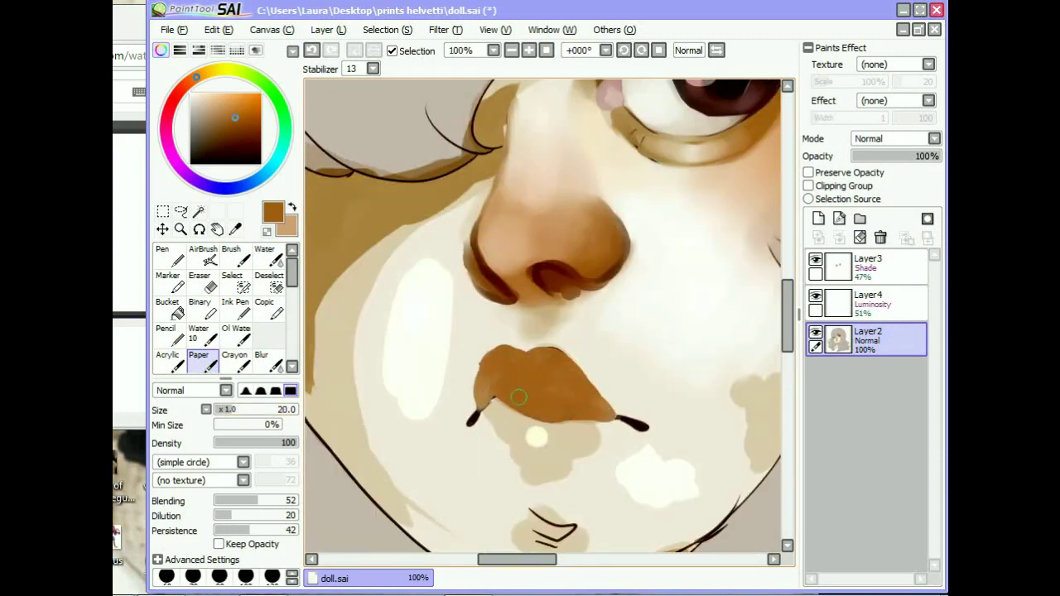
{"action": "left_click", "coordinate": [512, 326], "text": "alt"}
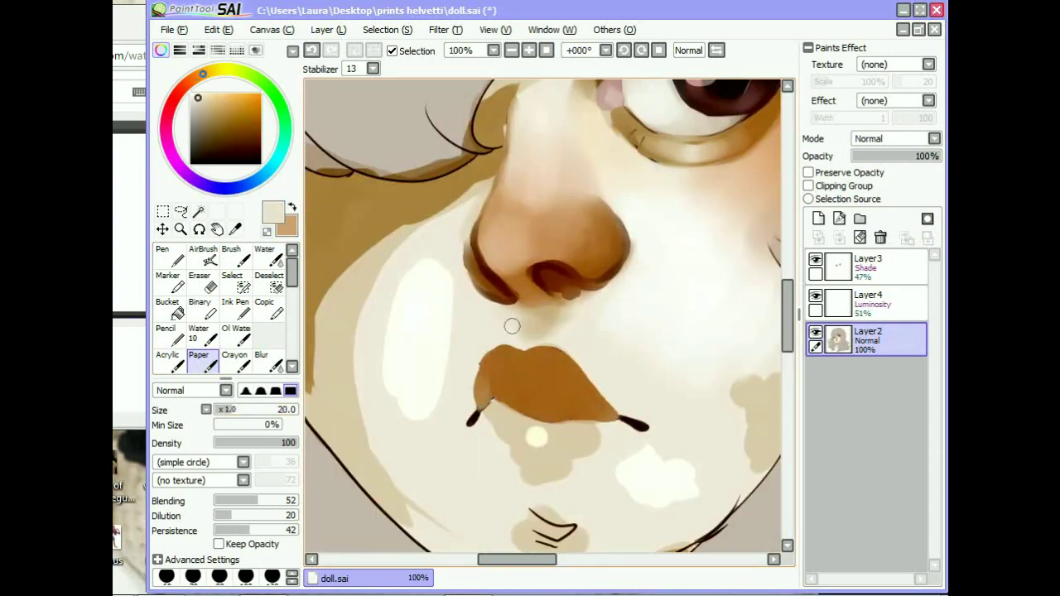
{"action": "left_click_drag", "start_coordinate": [552, 312], "coordinate": [525, 334]}
Step: Blend the shadow below the lower lip and lighten the middle of the lips with the Acrylic brush
{"action": "key", "text": "a"}
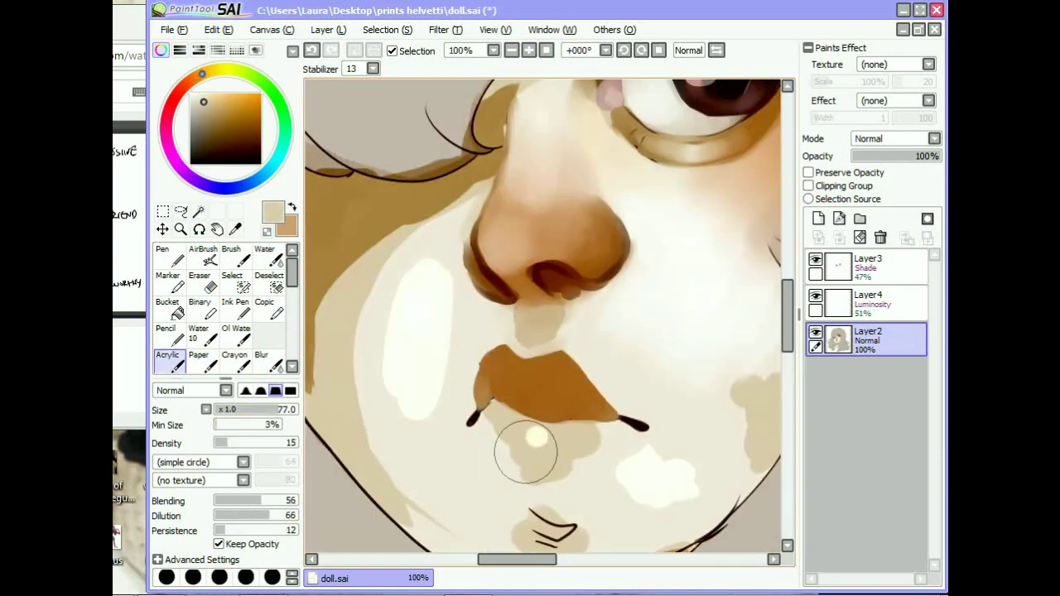
{"action": "left_click", "coordinate": [520, 450], "text": "alt"}
{"action": "left_click", "coordinate": [539, 378], "text": "alt"}
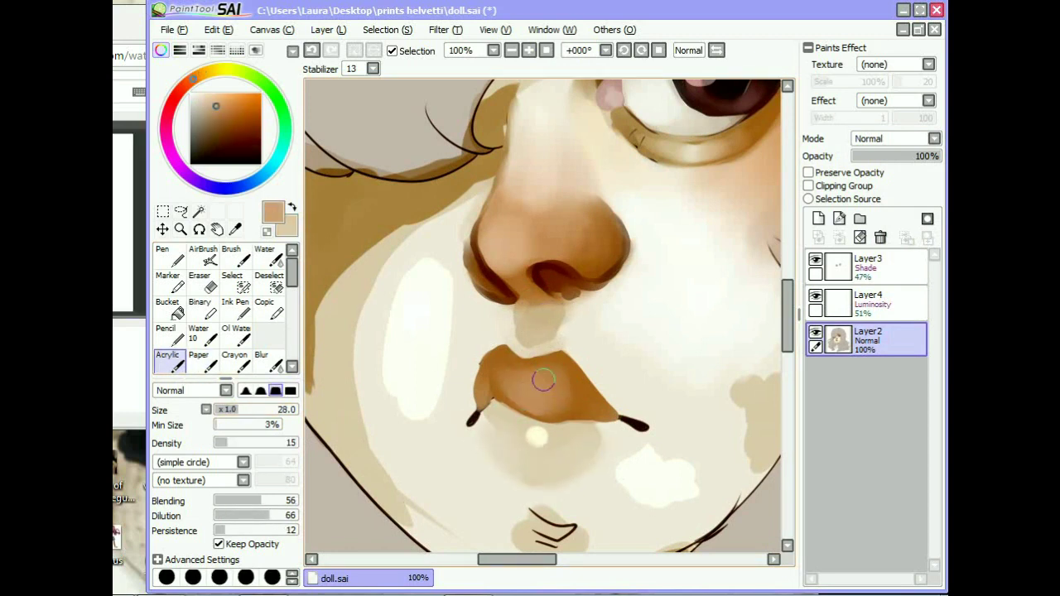
Step: Paint an off-white rim along the upper lip's edge and blend it, adding fine light touches with the size 3 Paper brush
{"action": "left_click", "coordinate": [691, 481], "text": "alt"}
{"action": "key", "text": "p"}
{"action": "scroll", "coordinate": [692, 481], "scroll_direction": "up", "scroll_amount": 3}
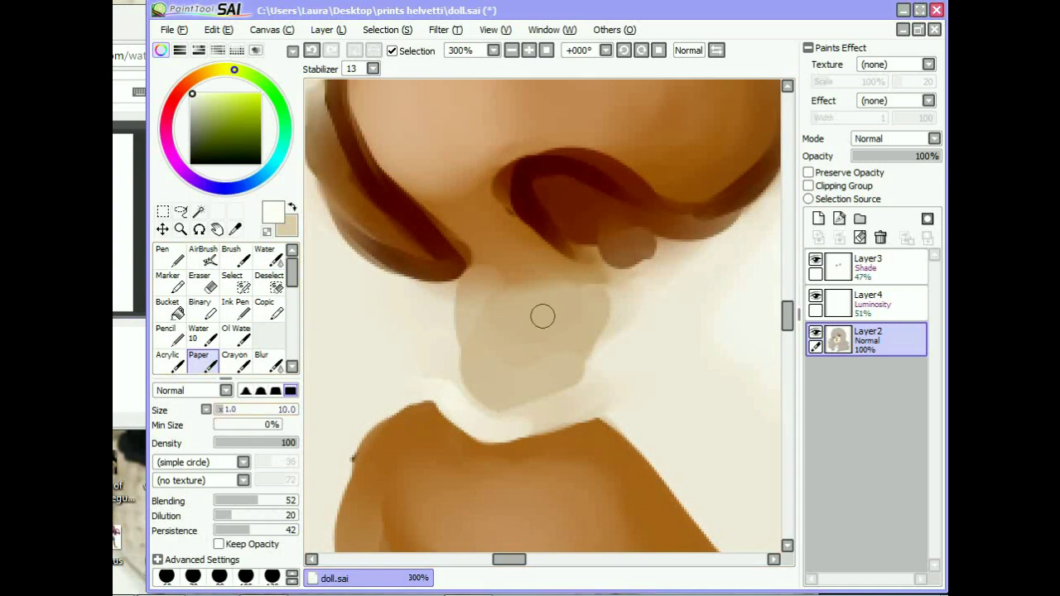
{"action": "scroll", "coordinate": [542, 314], "scroll_direction": "down", "scroll_amount": 3}
{"action": "key", "text": "a"}
{"action": "scroll", "coordinate": [529, 319], "scroll_direction": "up", "scroll_amount": 2}
{"action": "left_click_drag", "start_coordinate": [476, 375], "coordinate": [578, 385]}
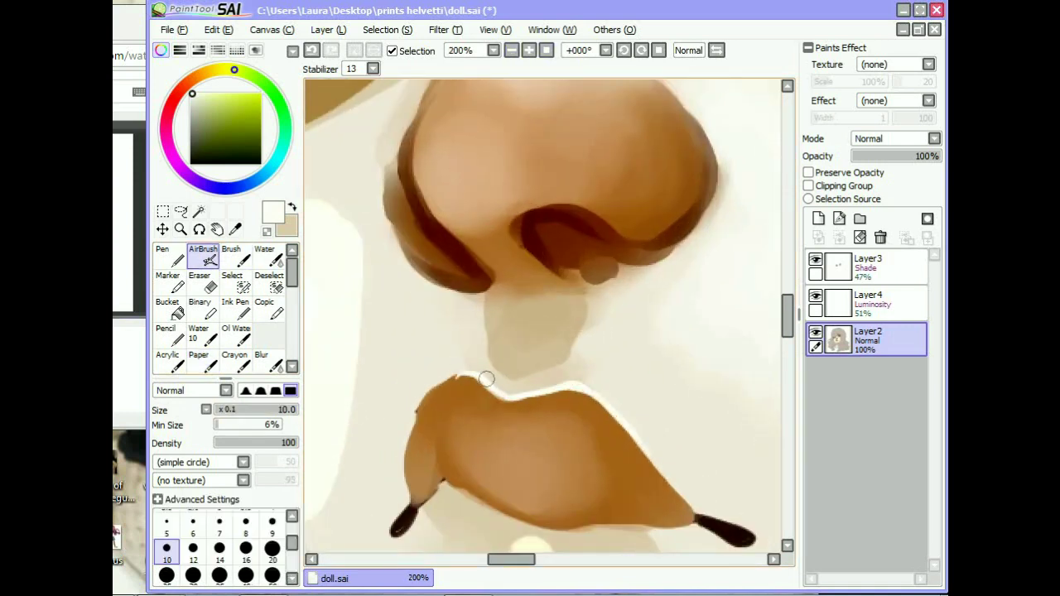
{"action": "key", "text": "c"}
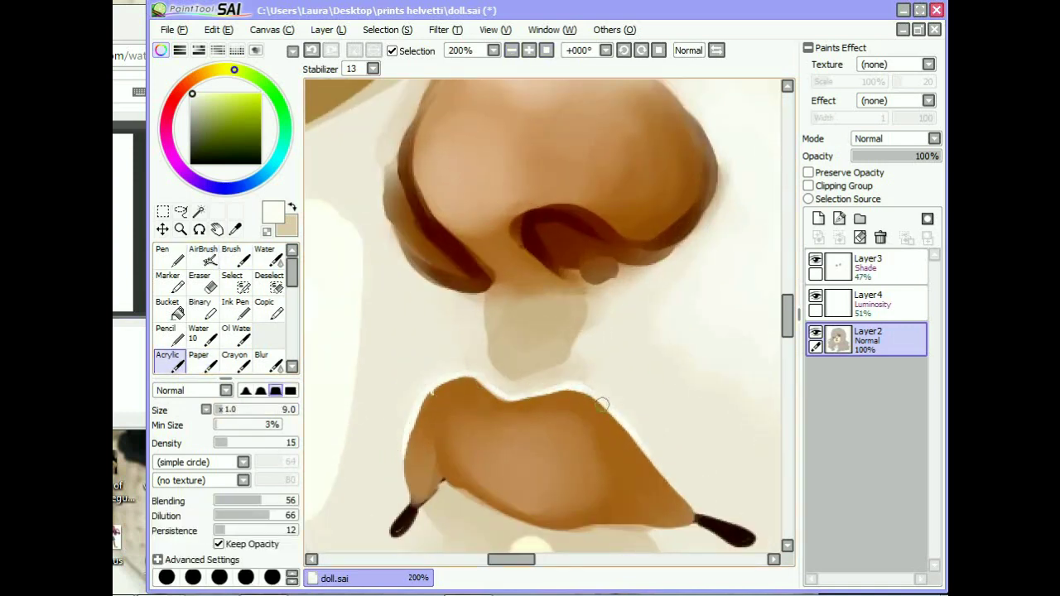
{"action": "left_click", "coordinate": [198, 362]}
{"action": "scroll", "coordinate": [433, 412], "scroll_direction": "down", "scroll_amount": 6}
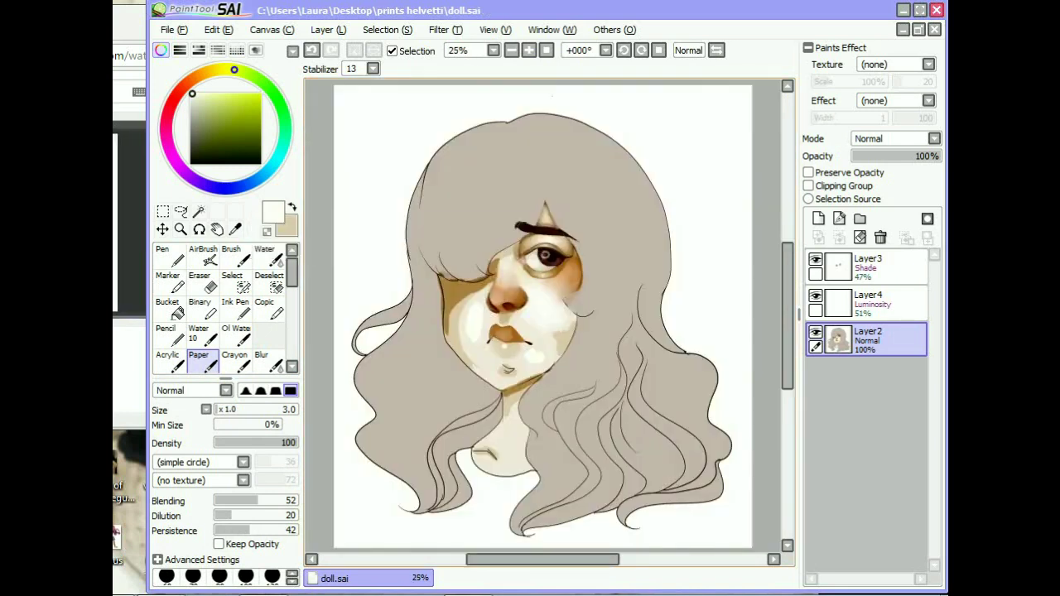
Step: Blend the highlight spot and beige shadow beneath the lower lip with the Acrylic brush
{"action": "scroll", "coordinate": [433, 412], "scroll_direction": "up", "scroll_amount": 3}
{"action": "key", "text": "c"}
{"action": "left_click", "coordinate": [430, 412], "text": "alt"}
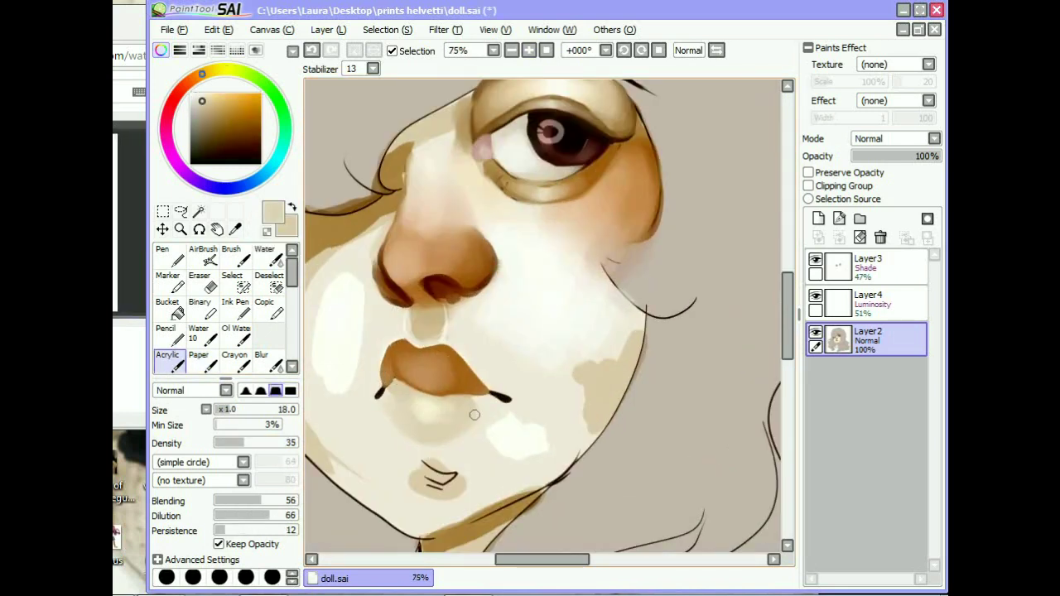
Step: Blend the beige shadow patch and white highlight along the near cheek and jaw with the Acrylic brush at size 43
{"action": "left_click", "coordinate": [543, 316], "text": "alt"}
{"action": "left_click", "coordinate": [592, 396], "text": "alt"}
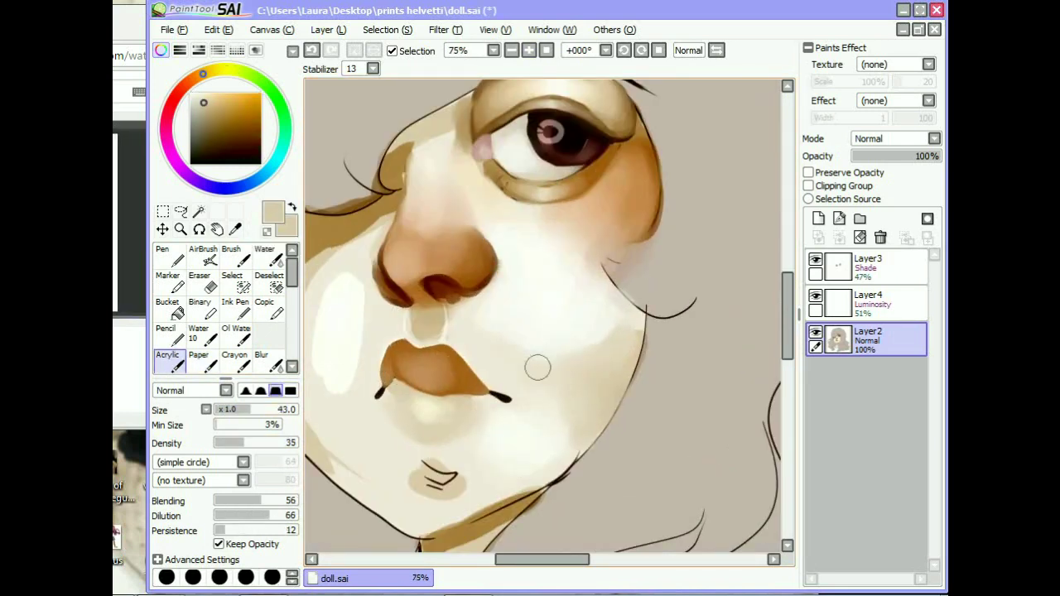
{"action": "left_click", "coordinate": [564, 403], "text": "alt"}
{"action": "scroll", "coordinate": [514, 329], "scroll_direction": "down", "scroll_amount": 4}
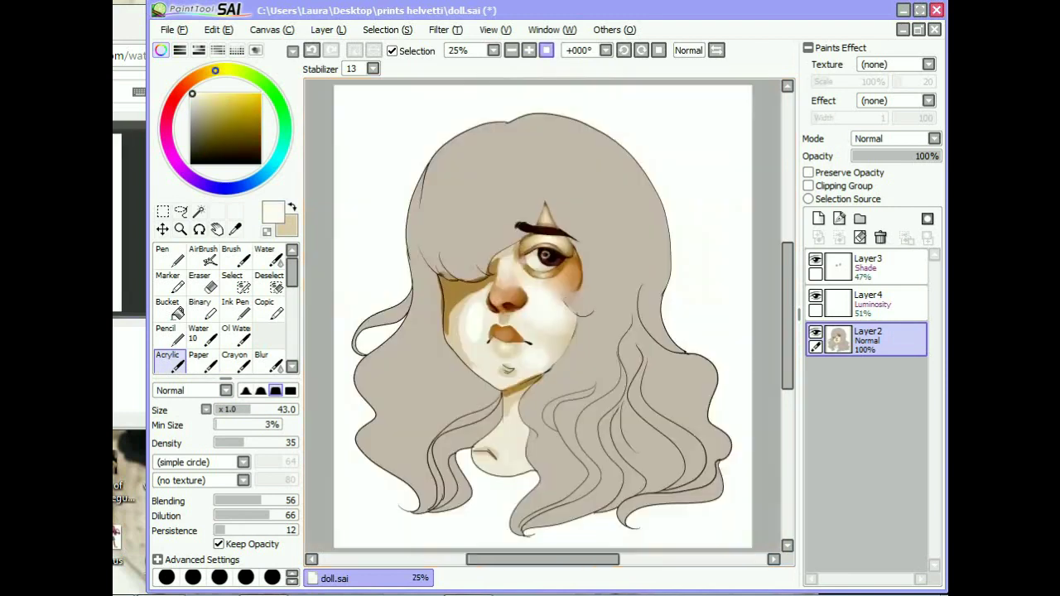
Step: Paint over the chin's crease lines with sampled skin tone and blend the chin shadow
{"action": "scroll", "coordinate": [494, 328], "scroll_direction": "up", "scroll_amount": 2}
{"action": "left_click", "coordinate": [477, 428], "text": "alt"}
{"action": "left_click", "coordinate": [476, 429]}
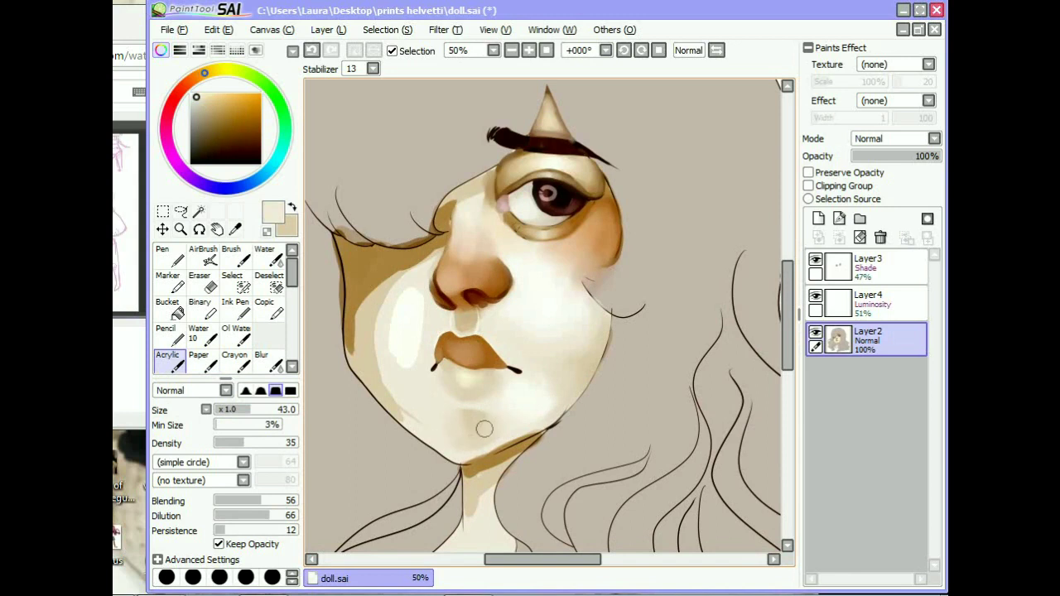
Step: Blend the highlight and beige shadow on the cheek beneath the bangs with the Acrylic brush and size 69 Water brush
{"action": "mouse_move", "coordinate": [363, 348]}
{"action": "left_mouse_down"}
{"action": "mouse_move", "coordinate": [364, 298]}
{"action": "mouse_move", "coordinate": [406, 403]}
{"action": "left_mouse_up"}
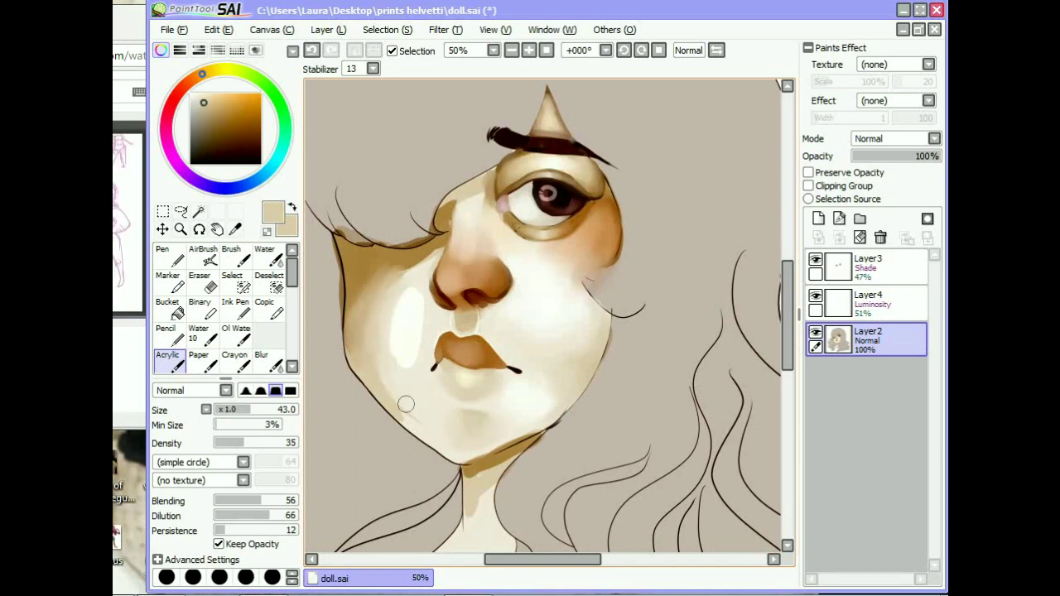
{"action": "left_click", "coordinate": [381, 361], "text": "alt"}
{"action": "left_click_drag", "start_coordinate": [379, 359], "coordinate": [413, 406]}
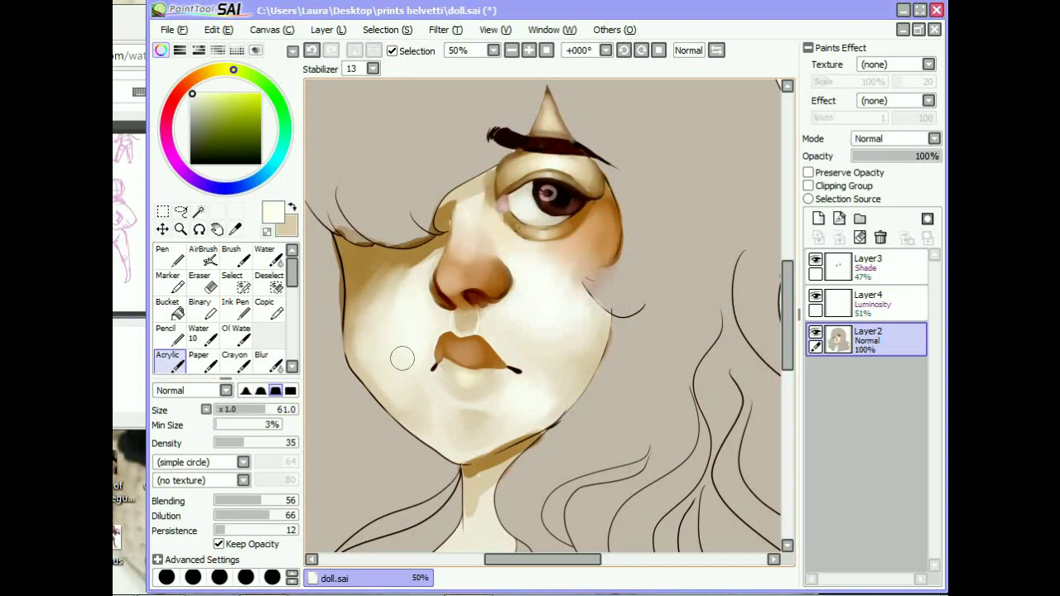
{"action": "left_click", "coordinate": [377, 282], "text": "alt"}
{"action": "left_click_drag", "start_coordinate": [389, 273], "coordinate": [407, 314]}
{"action": "scroll", "coordinate": [407, 315], "scroll_direction": "down", "scroll_amount": 2}
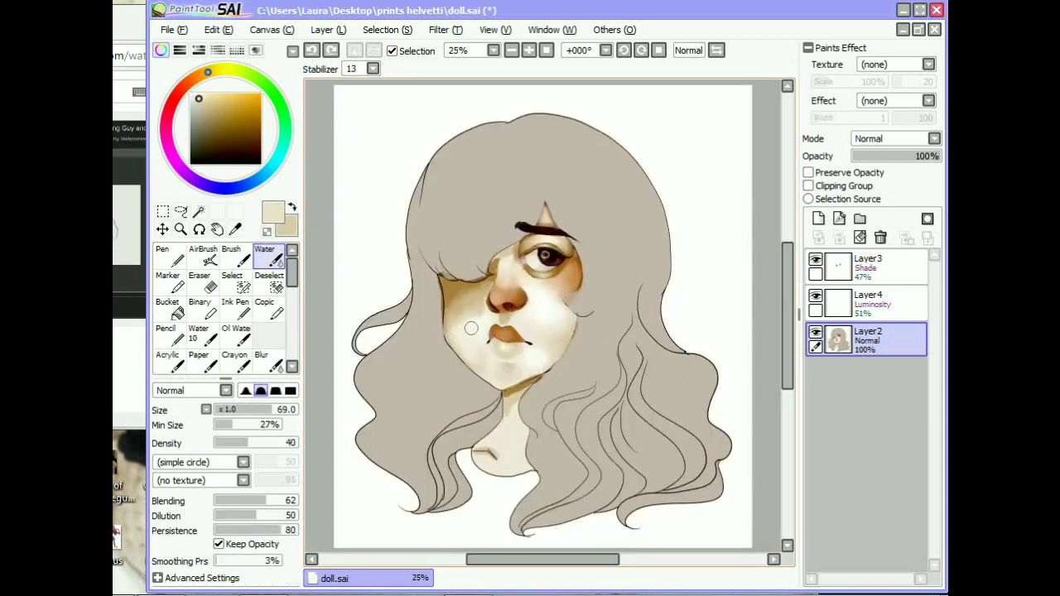
{"action": "left_click_drag", "start_coordinate": [471, 328], "coordinate": [457, 318]}
{"action": "left_click_drag", "start_coordinate": [457, 318], "coordinate": [461, 356]}
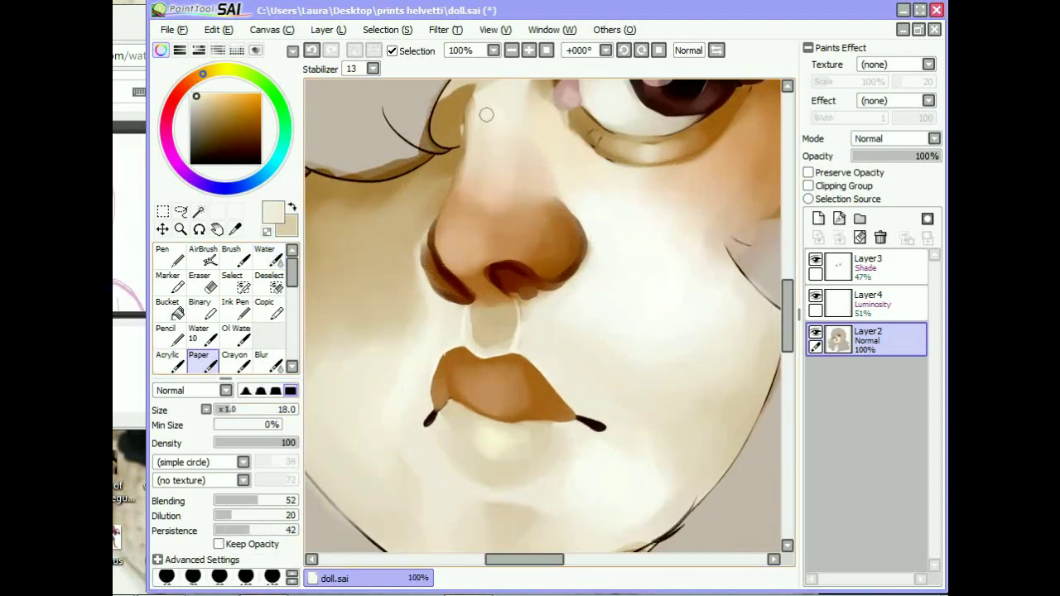
Step: Blend the brown shadow beside the nose bridge with the Acrylic brush at size 23
{"action": "left_click_drag", "start_coordinate": [441, 161], "coordinate": [415, 277]}
{"action": "key", "text": "ctrl+z"}
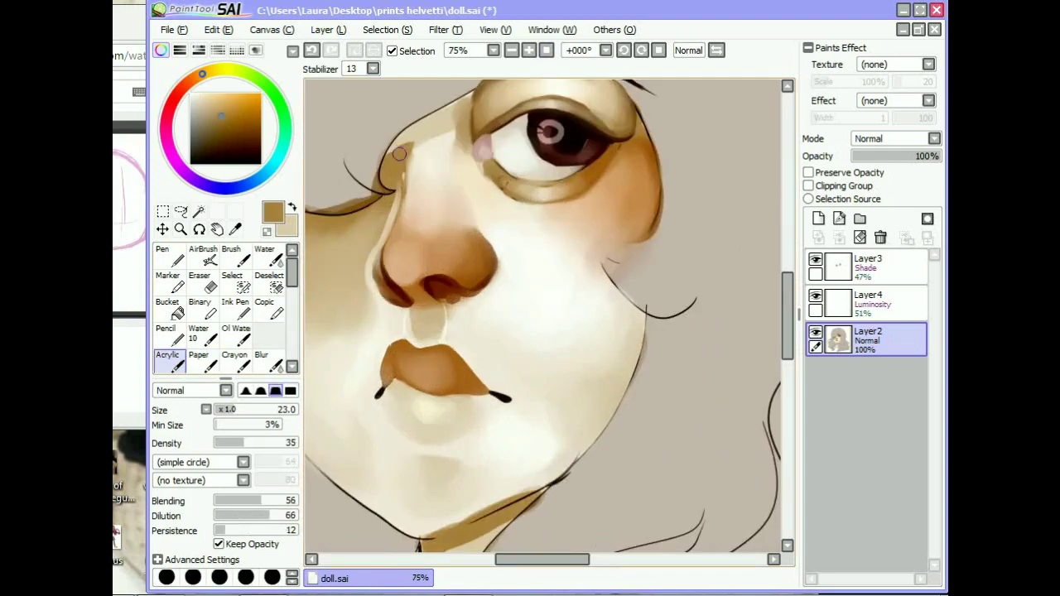
{"action": "left_click_drag", "start_coordinate": [402, 153], "coordinate": [425, 135]}
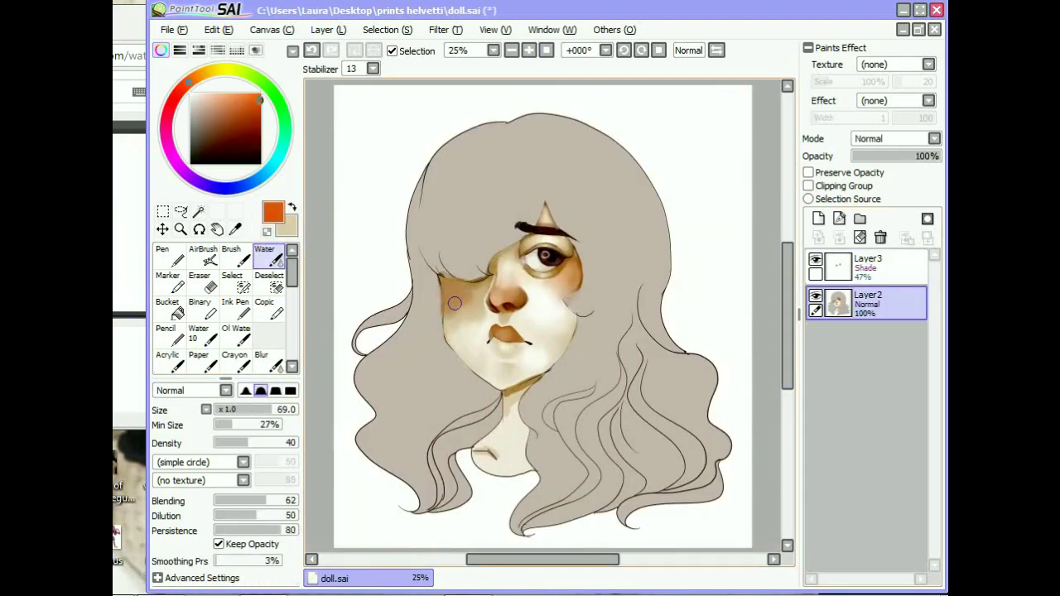
Step: Tint the cheek beneath the bangs orange and cover the overspill and outline beside it with hair grey using the Paper brush
{"action": "left_click", "coordinate": [867, 267]}
{"action": "key", "text": "e"}
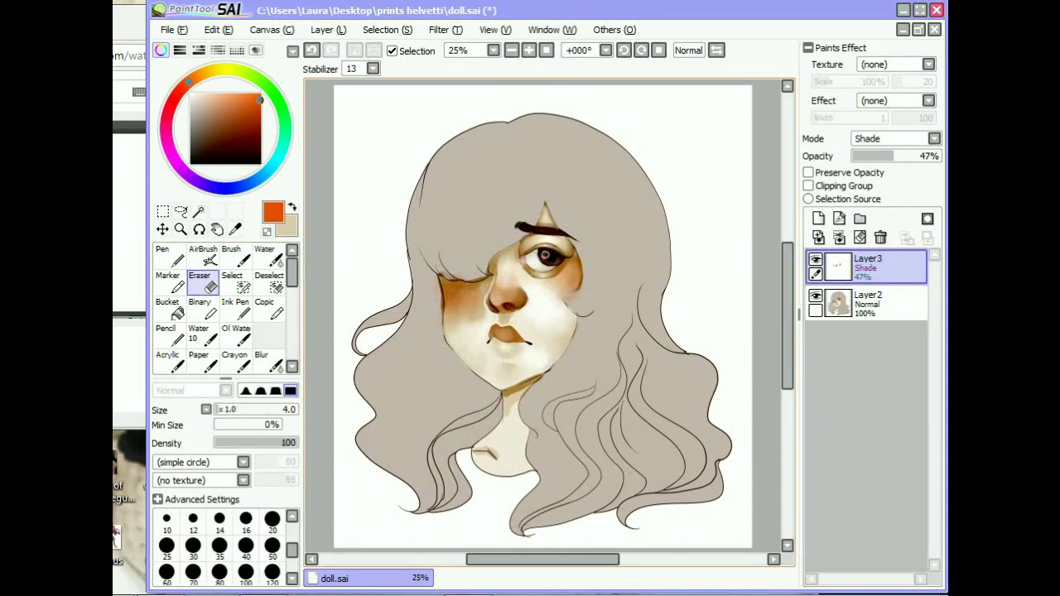
{"action": "left_click", "coordinate": [868, 303]}
{"action": "left_click", "coordinate": [199, 361]}
{"action": "key", "text": "ctrl+plus"}
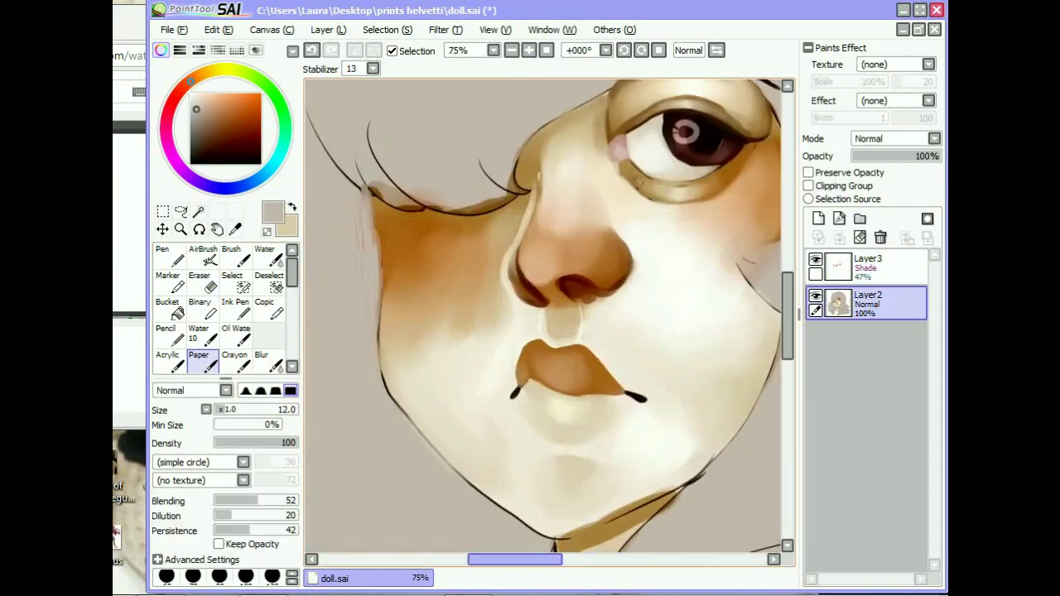
{"action": "left_click", "coordinate": [868, 266]}
{"action": "key", "text": "e"}
{"action": "key", "text": "e"}
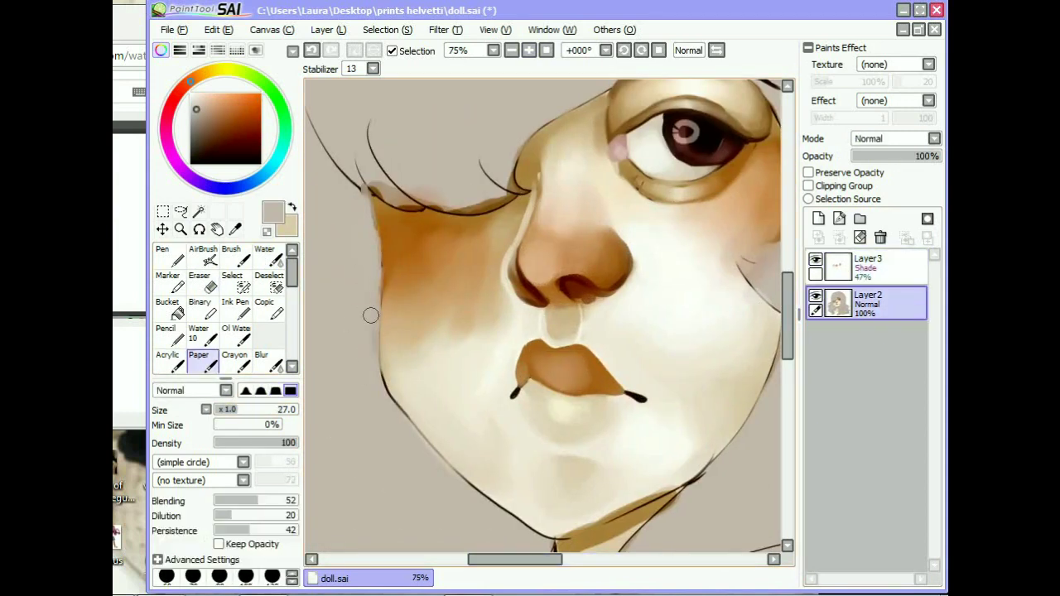
{"action": "mouse_move", "coordinate": [534, 537]}
{"action": "left_mouse_down"}
{"action": "mouse_move", "coordinate": [601, 504]}
{"action": "mouse_move", "coordinate": [596, 388]}
{"action": "left_mouse_up"}
Step: Paint brown strands from the temple along the cheek and jaw and into the lock with the size 27 Paper brush
{"action": "left_click", "coordinate": [596, 389], "text": "alt"}
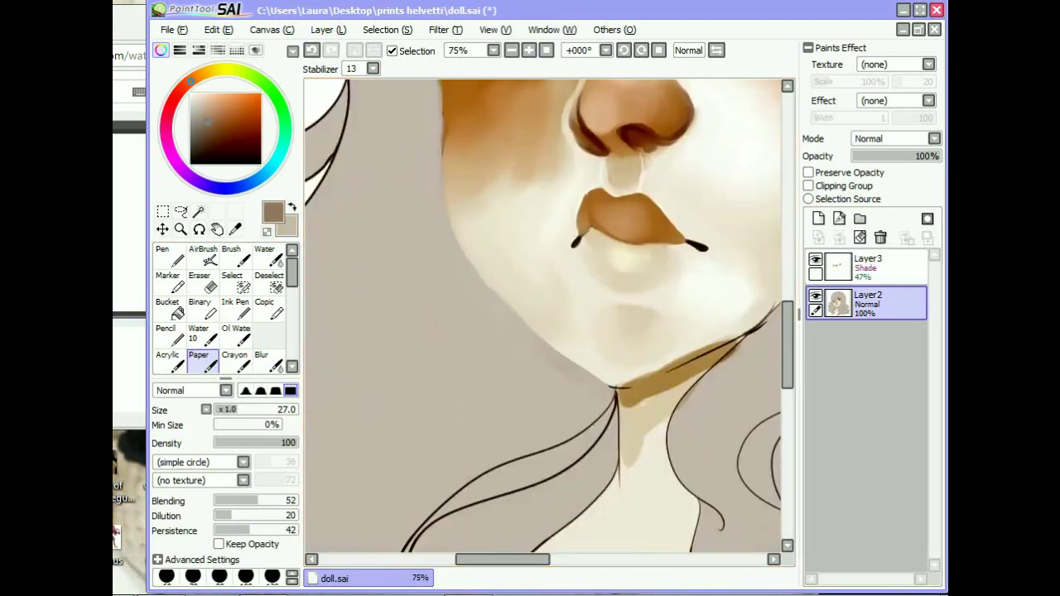
{"action": "mouse_move", "coordinate": [520, 351]}
{"action": "left_mouse_down"}
{"action": "mouse_move", "coordinate": [596, 390]}
{"action": "mouse_move", "coordinate": [608, 439]}
{"action": "mouse_move", "coordinate": [440, 231]}
{"action": "mouse_move", "coordinate": [432, 181]}
{"action": "mouse_move", "coordinate": [431, 302]}
{"action": "left_mouse_up"}
{"action": "left_click_drag", "start_coordinate": [430, 302], "coordinate": [417, 170]}
{"action": "scroll", "coordinate": [416, 170], "scroll_direction": "down", "scroll_amount": 3}
{"action": "left_click_drag", "start_coordinate": [388, 530], "coordinate": [394, 335]}
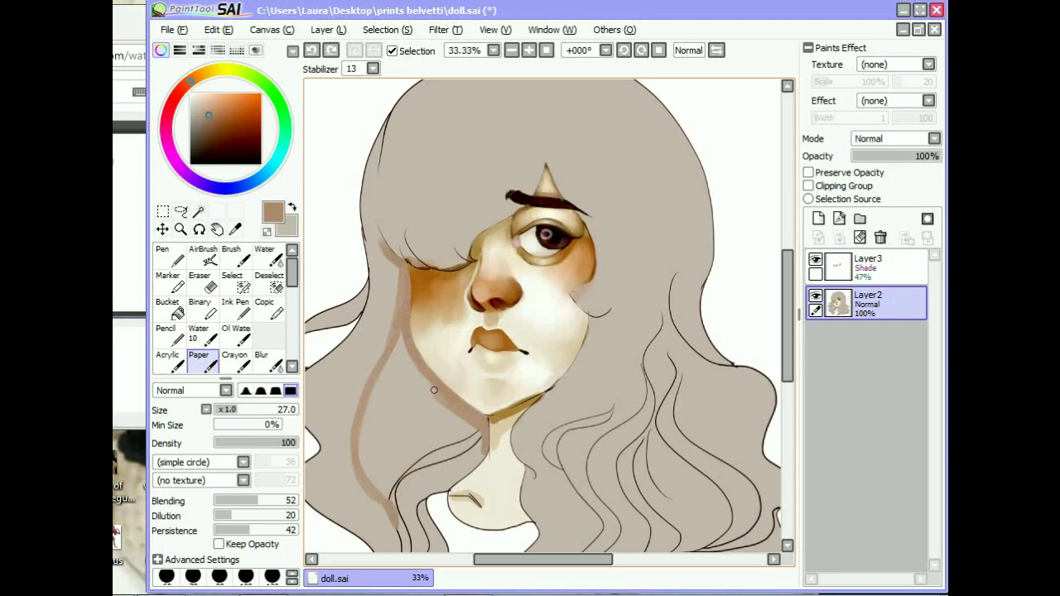
{"action": "left_click_drag", "start_coordinate": [433, 389], "coordinate": [380, 483]}
Step: Paint brown strands along the wavy lock's outer edge and brush soft brown between them with the Acrylic brush at size 65
{"action": "scroll", "coordinate": [394, 496], "scroll_direction": "up", "scroll_amount": 3}
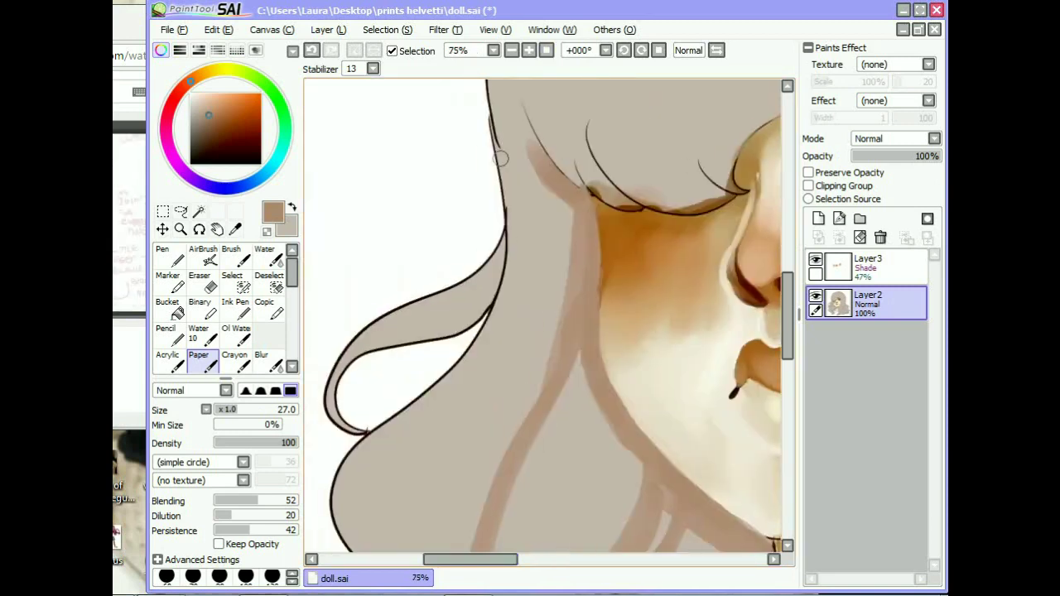
{"action": "left_click_drag", "start_coordinate": [464, 149], "coordinate": [389, 430]}
{"action": "mouse_move", "coordinate": [331, 315]}
{"action": "left_mouse_down"}
{"action": "mouse_move", "coordinate": [490, 478]}
{"action": "mouse_move", "coordinate": [378, 343]}
{"action": "left_mouse_up"}
{"action": "key", "text": "a"}
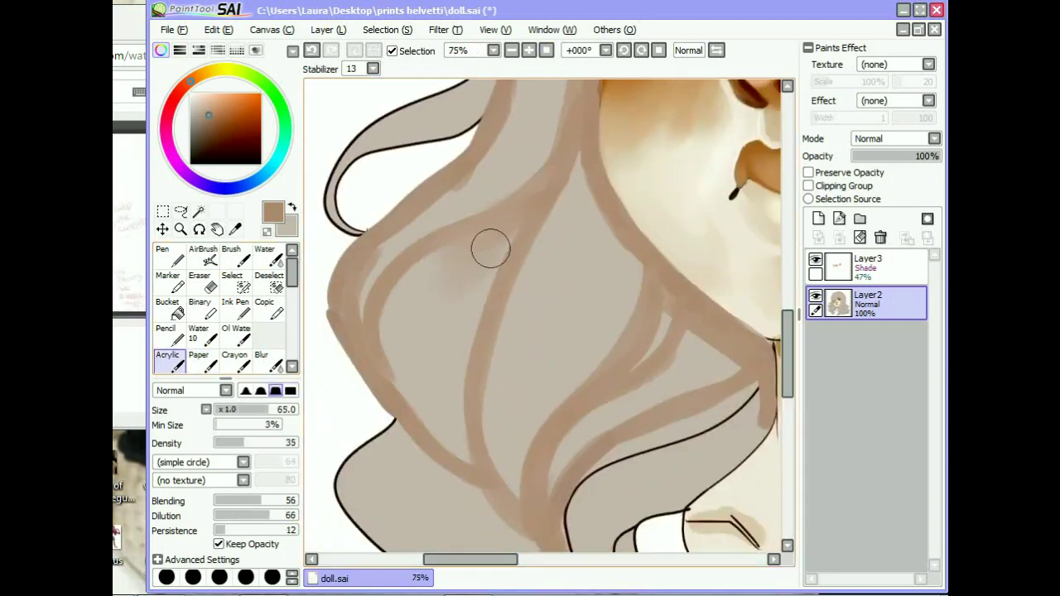
{"action": "scroll", "coordinate": [509, 163], "scroll_direction": "down", "scroll_amount": 4}
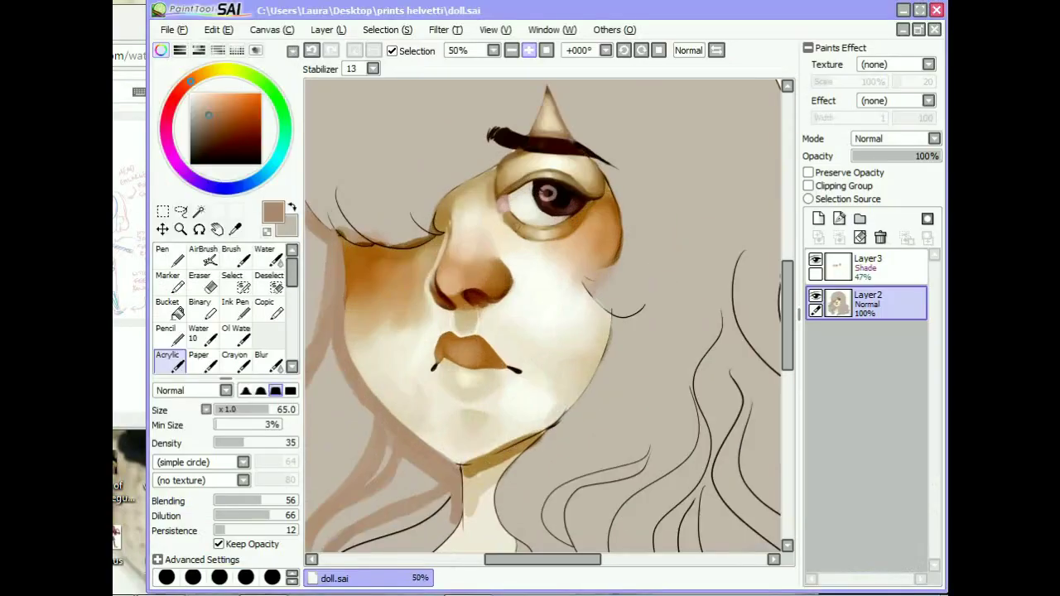
Step: Add a new layer above Layer2 and set up the line brush with stabilizer 2
{"action": "key", "text": "ctrl+shift+n"}
{"action": "key", "text": "b"}
{"action": "left_click", "coordinate": [198, 310]}
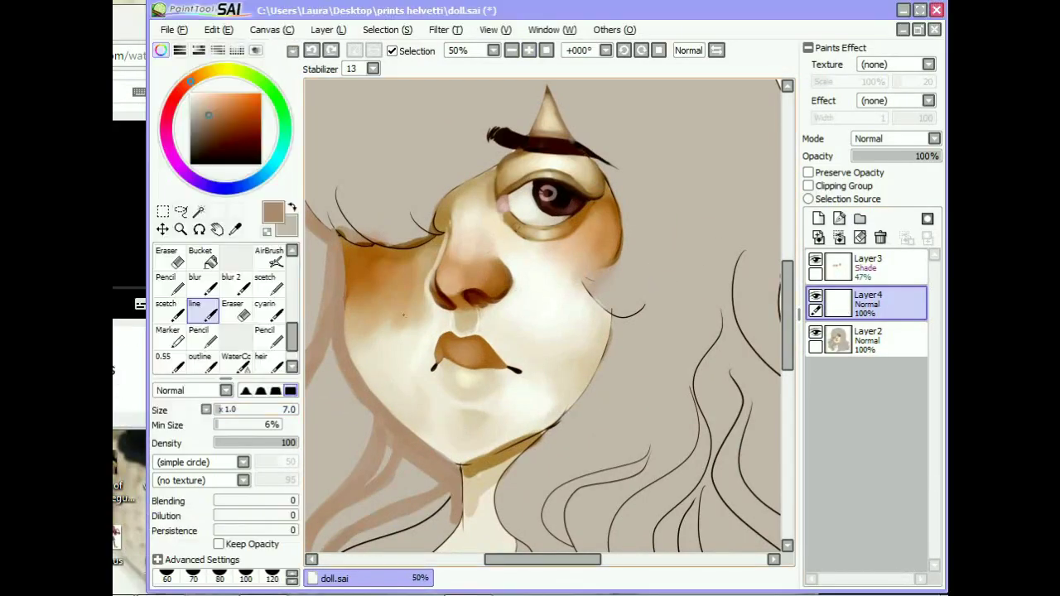
{"action": "left_click", "coordinate": [372, 69]}
{"action": "left_click", "coordinate": [348, 108]}
Step: Dot brown freckles across the nose and cheek with the size 23 line brush and set their layer to Shade at 30% opacity
{"action": "left_click", "coordinate": [483, 236]}
{"action": "left_click", "coordinate": [500, 237]}
{"action": "left_click", "coordinate": [467, 231]}
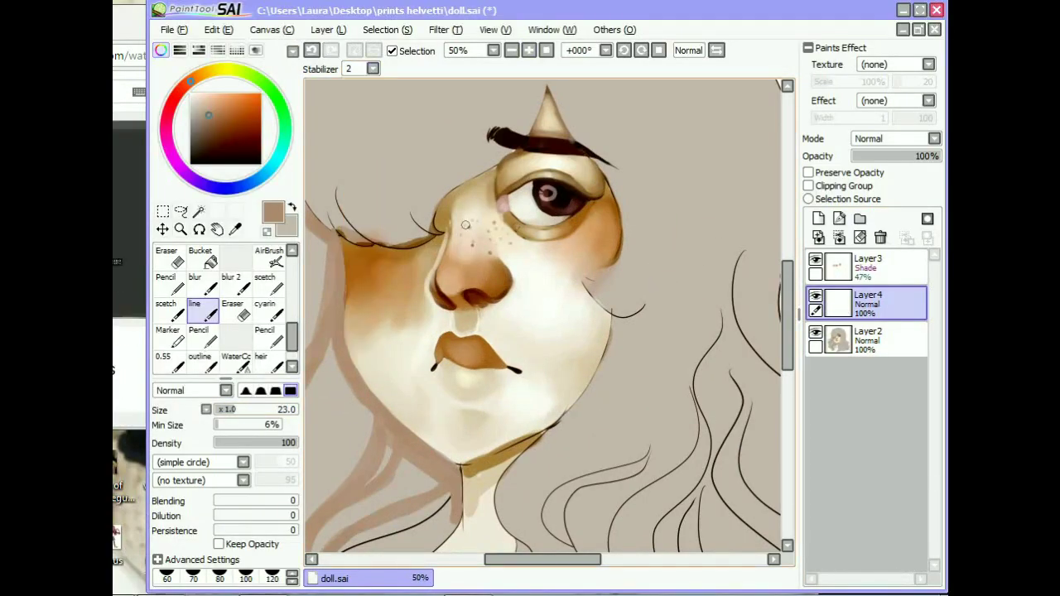
{"action": "left_click", "coordinate": [429, 253]}
{"action": "left_click", "coordinate": [526, 248]}
{"action": "left_click", "coordinate": [472, 214]}
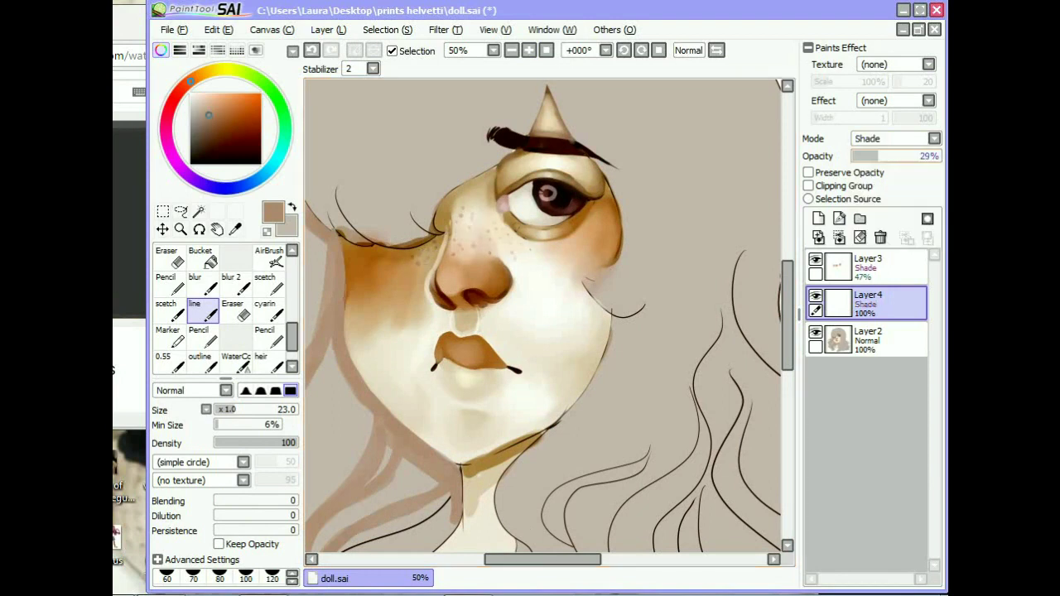
Step: Dot more freckles on a new layer, undo the stray marks and merge the layers into Layer2
{"action": "key", "text": "ctrl+shift+n"}
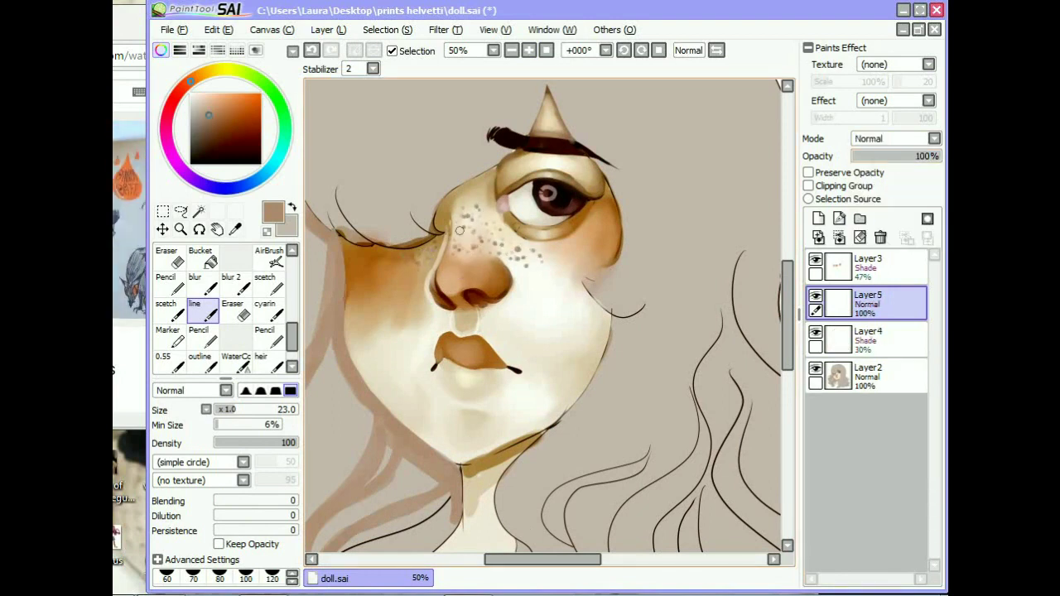
{"action": "key", "text": "ctrl+z"}
{"action": "key", "text": "ctrl+z"}
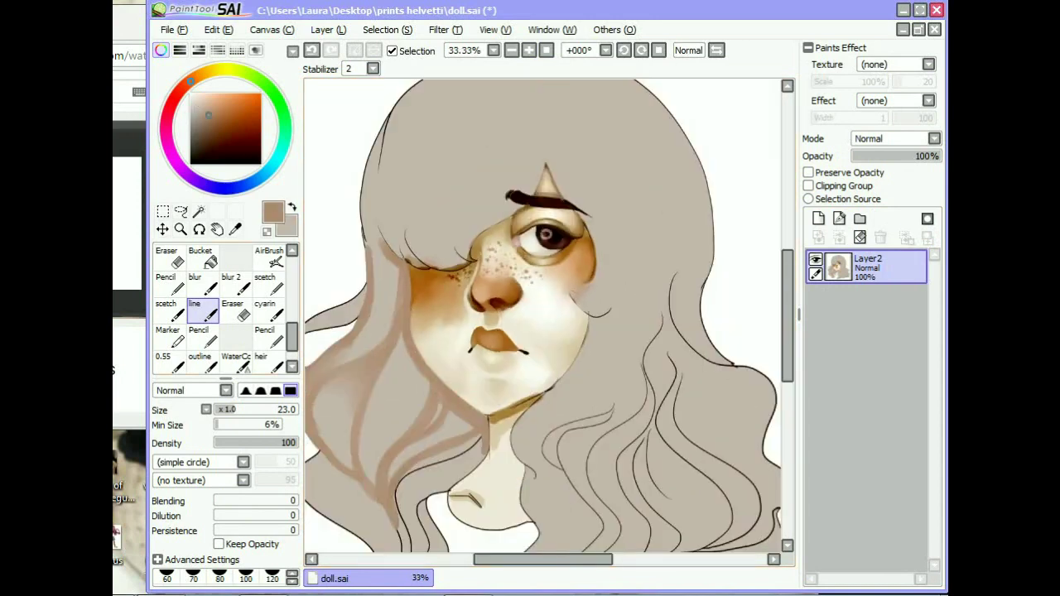
Step: Preserve Layer2's opacity and paint brown strands down the wavy lock to its tip with the size 27 Paper brush
{"action": "scroll", "coordinate": [223, 311], "scroll_direction": "up", "scroll_amount": 3}
{"action": "left_click", "coordinate": [199, 353]}
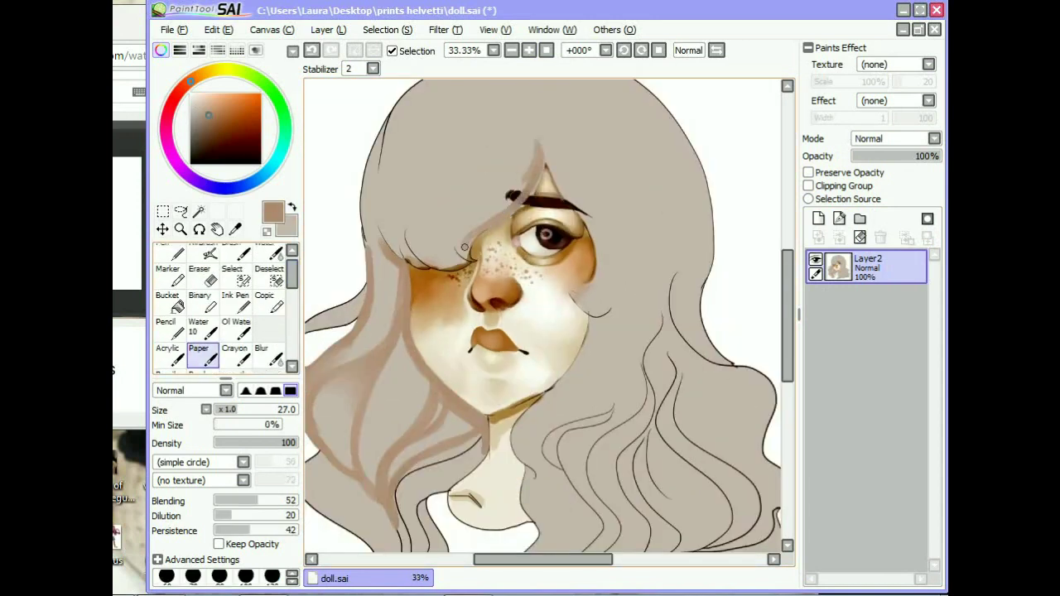
{"action": "mouse_move", "coordinate": [369, 221]}
{"action": "left_mouse_down"}
{"action": "mouse_move", "coordinate": [377, 352]}
{"action": "mouse_move", "coordinate": [455, 311]}
{"action": "left_mouse_up"}
{"action": "left_click", "coordinate": [808, 172]}
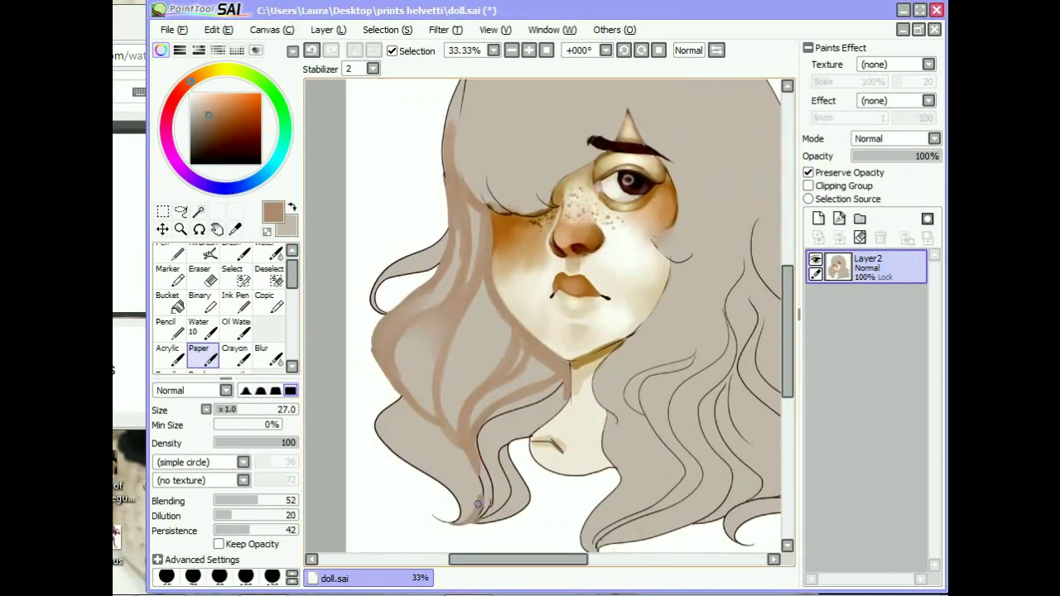
{"action": "left_click_drag", "start_coordinate": [398, 406], "coordinate": [451, 459]}
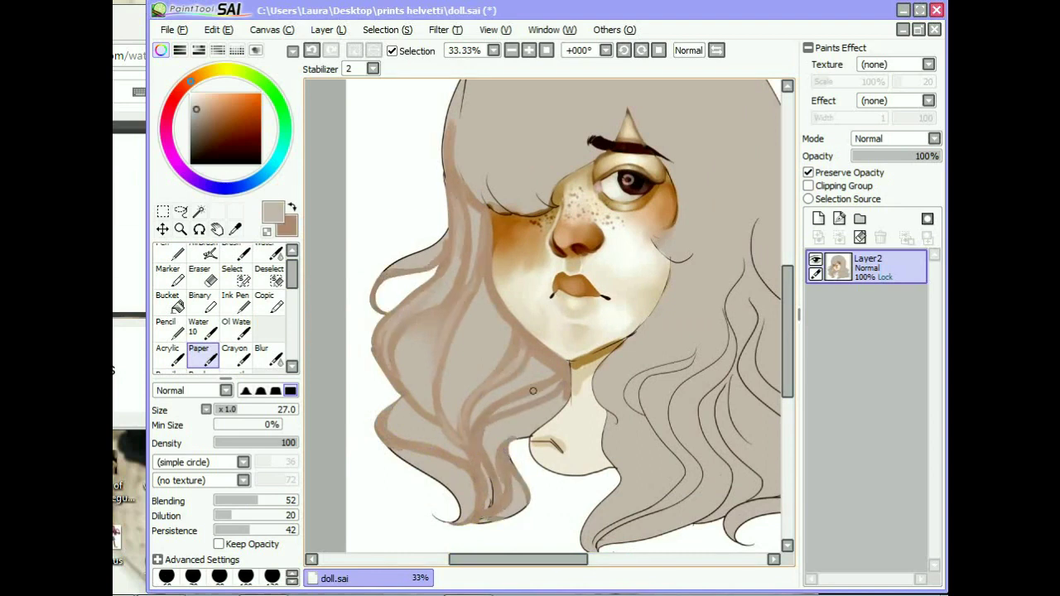
Step: Add a new layer and dab grey, pale pink and brown colour swatches beside the hair
{"action": "key", "text": "ctrl+shift+n"}
{"action": "left_click", "coordinate": [389, 192]}
{"action": "left_click", "coordinate": [403, 204]}
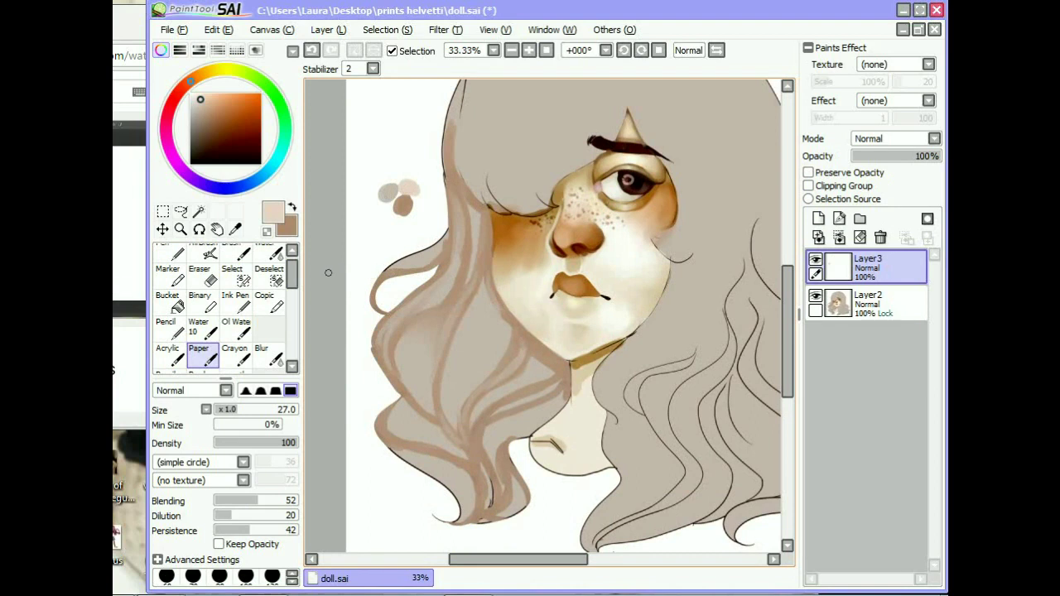
Step: Fill the wavy lock on Layer2 with alternating light grey and brown strands using the Paper brush
{"action": "key", "text": "Down"}
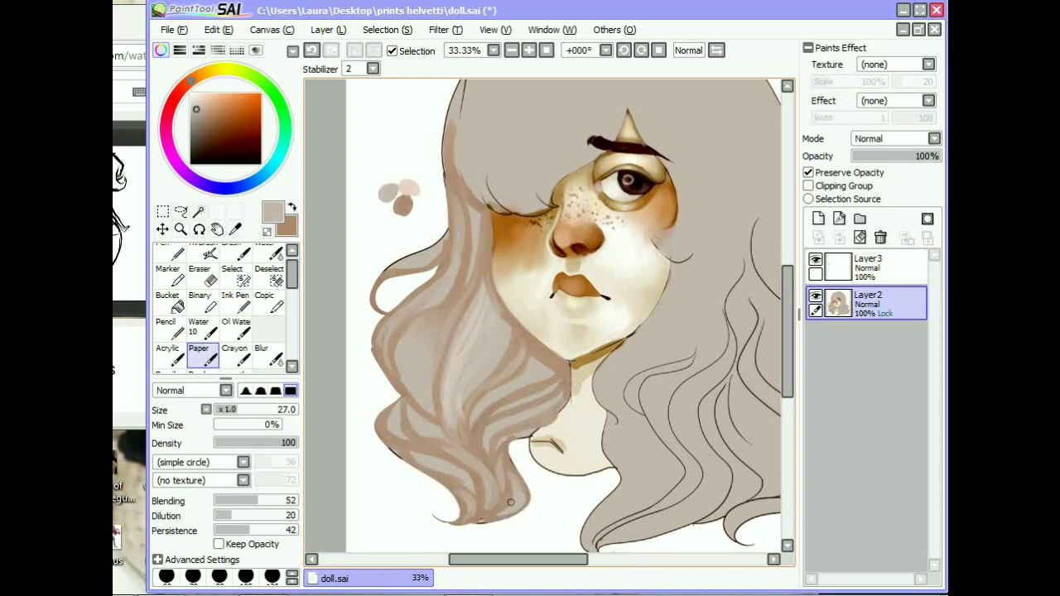
{"action": "scroll", "coordinate": [479, 448], "scroll_direction": "down", "scroll_amount": 1}
{"action": "scroll", "coordinate": [478, 449], "scroll_direction": "up", "scroll_amount": 1}
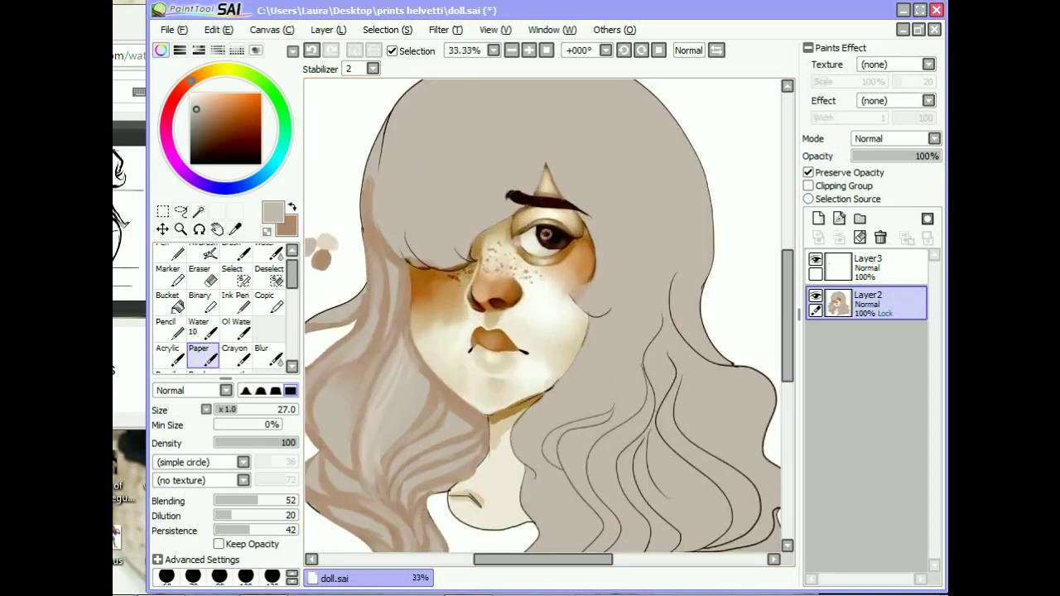
{"action": "left_click", "coordinate": [391, 409], "text": "alt"}
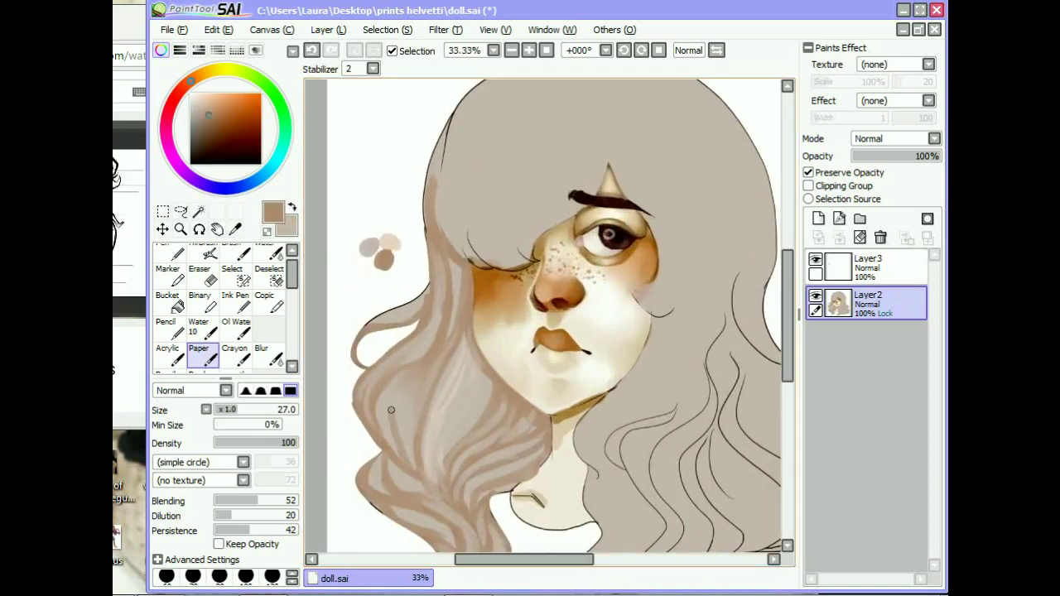
{"action": "left_click", "coordinate": [400, 351], "text": "alt"}
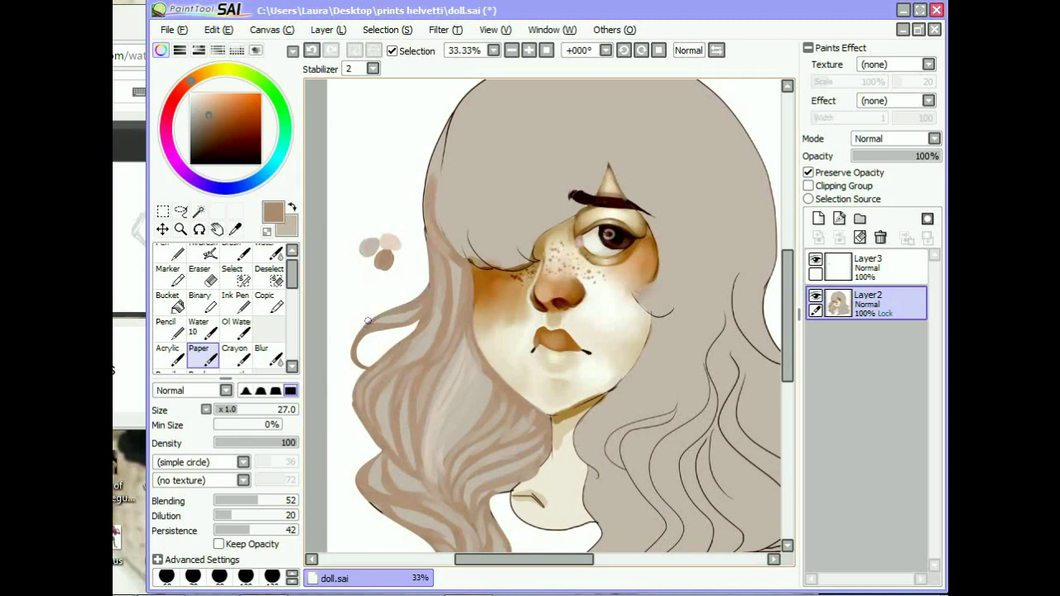
Step: Paint brown and grey strands through the loose curl and the hair beside the jaw down to the lower waves
{"action": "scroll", "coordinate": [361, 316], "scroll_direction": "down", "scroll_amount": 1}
{"action": "key", "text": "x"}
{"action": "scroll", "coordinate": [383, 470], "scroll_direction": "up", "scroll_amount": 2}
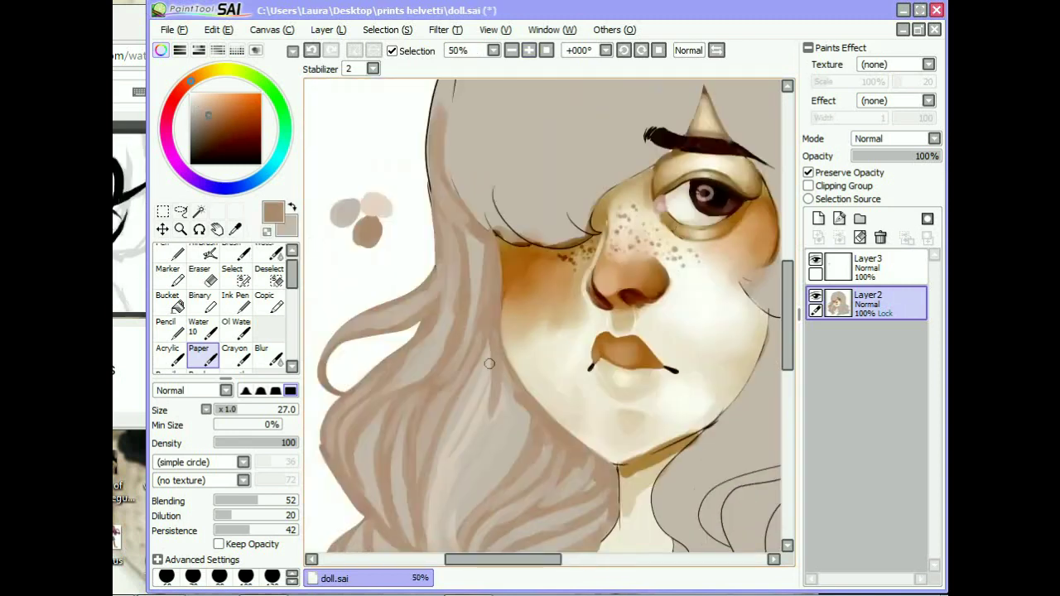
{"action": "mouse_move", "coordinate": [523, 263]}
{"action": "left_mouse_down"}
{"action": "mouse_move", "coordinate": [484, 327]}
{"action": "mouse_move", "coordinate": [450, 300]}
{"action": "left_mouse_up"}
{"action": "key", "text": "x"}
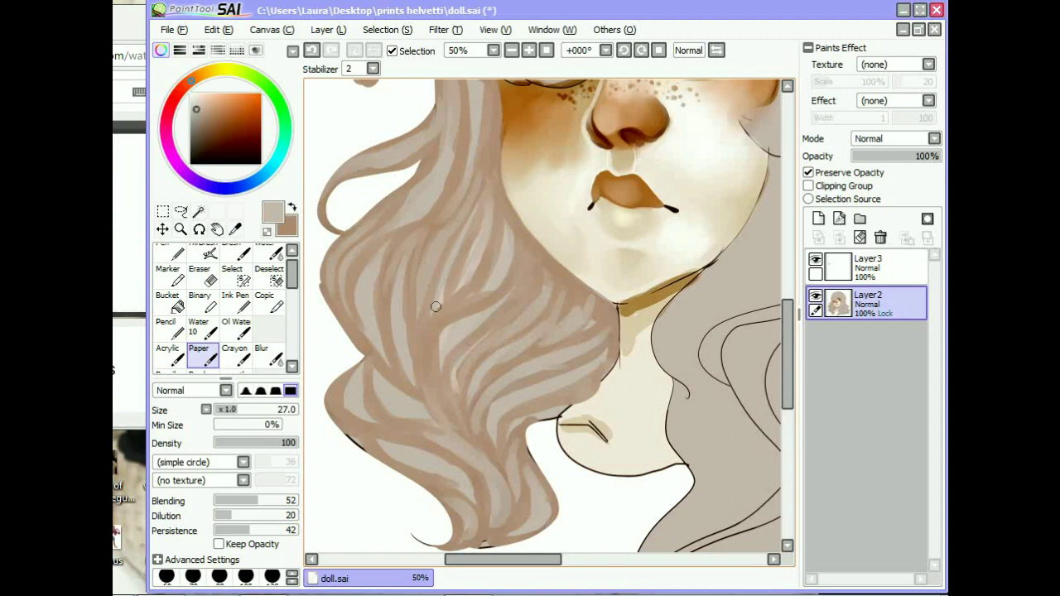
Step: Add pale pink highlight strands to the wavy lock beside the cheek and jaw with the size 27 Paper brush
{"action": "scroll", "coordinate": [525, 294], "scroll_direction": "up", "scroll_amount": 2}
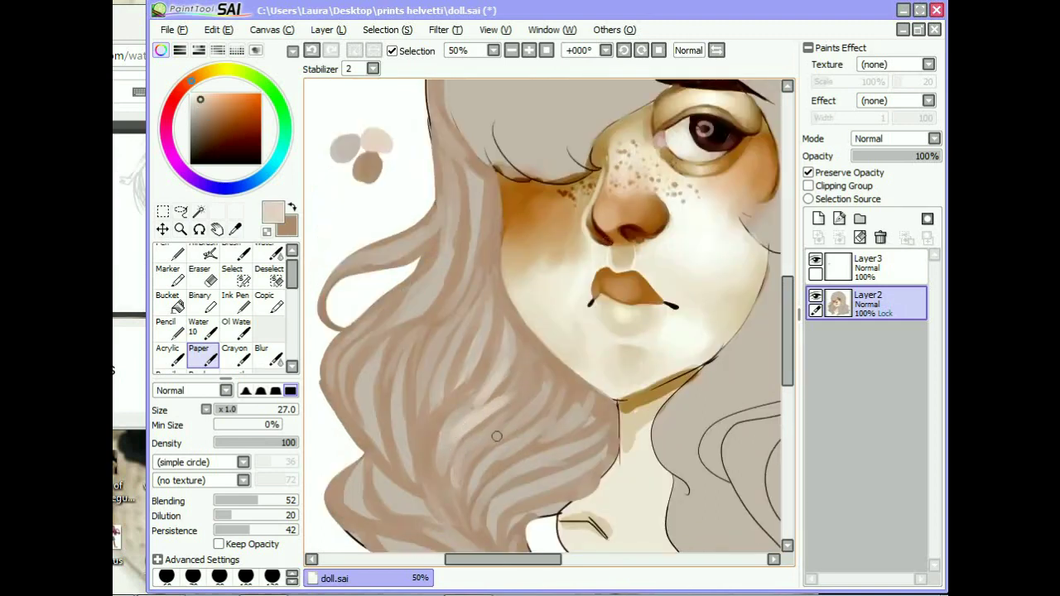
{"action": "scroll", "coordinate": [584, 403], "scroll_direction": "down", "scroll_amount": 2}
{"action": "scroll", "coordinate": [410, 513], "scroll_direction": "up", "scroll_amount": 2}
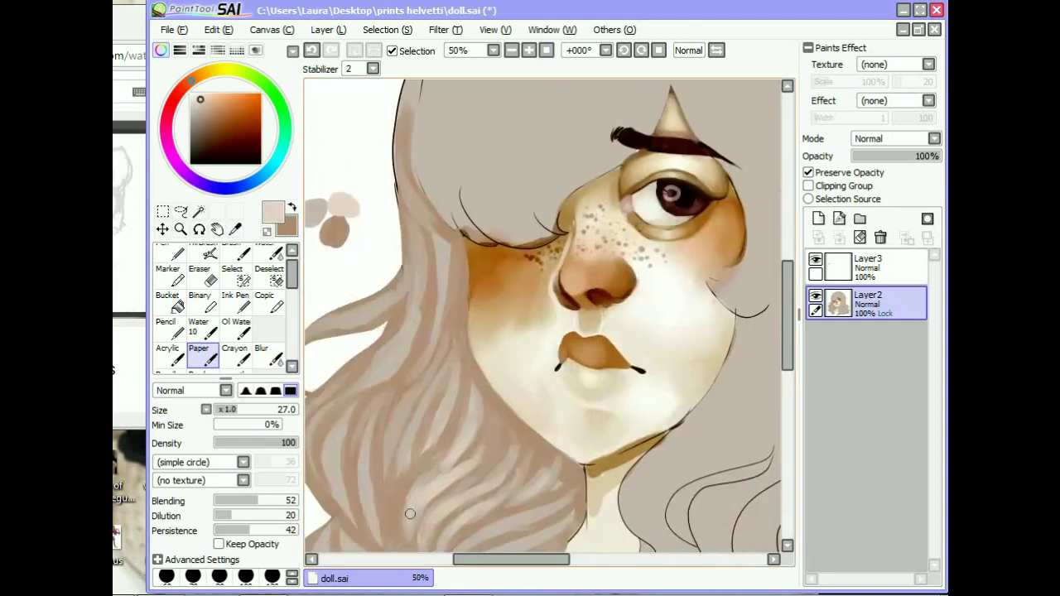
{"action": "scroll", "coordinate": [420, 538], "scroll_direction": "left", "scroll_amount": 2}
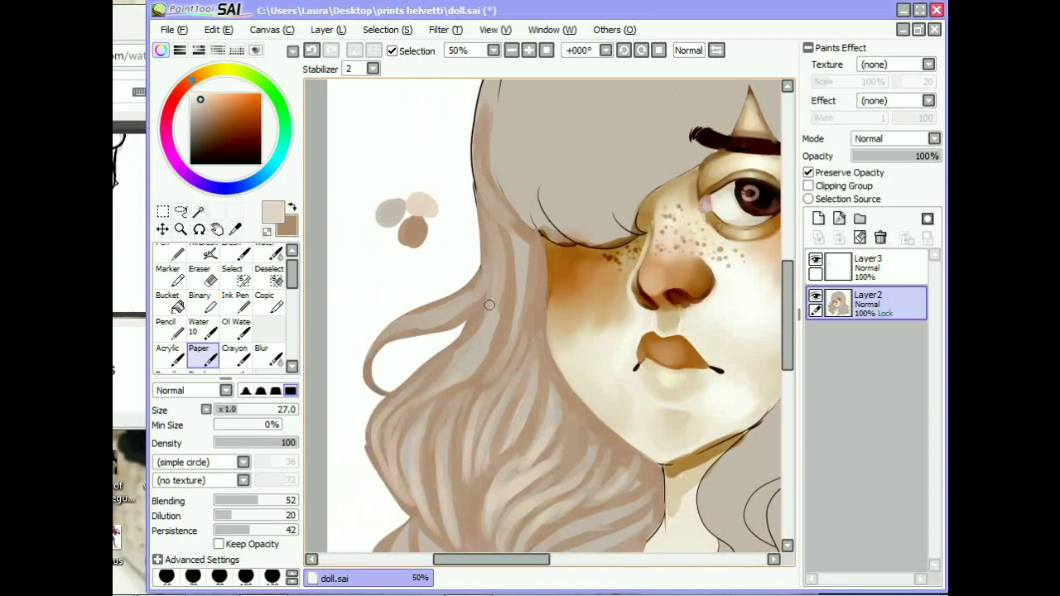
{"action": "scroll", "coordinate": [547, 314], "scroll_direction": "down", "scroll_amount": 2}
{"action": "scroll", "coordinate": [585, 442], "scroll_direction": "up", "scroll_amount": 2}
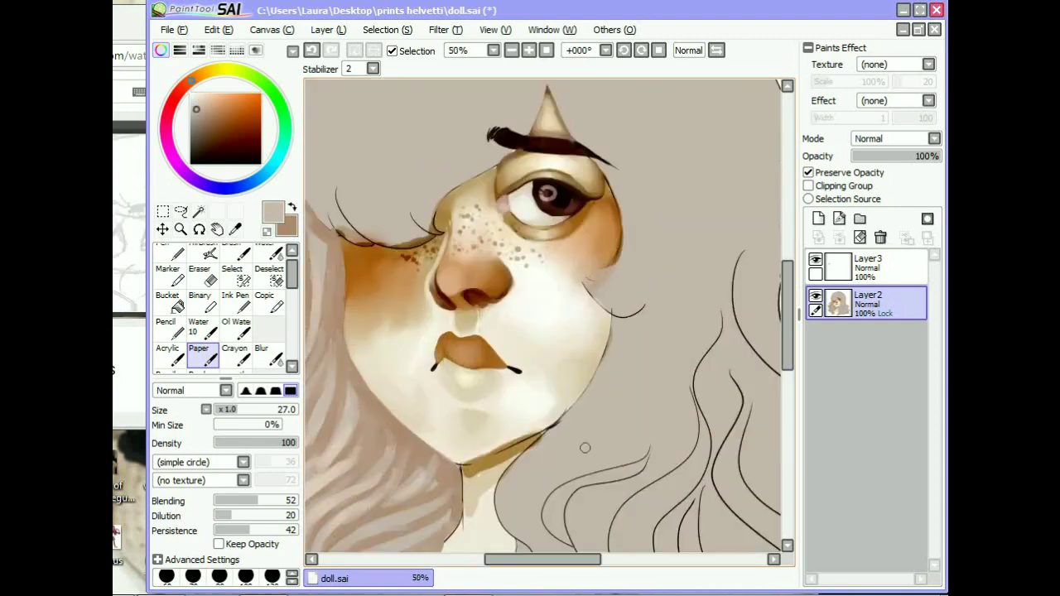
Step: Paint light grey and pale pink strands through the lower waves and curled tip of the detailed hair lock
{"action": "scroll", "coordinate": [372, 367], "scroll_direction": "down", "scroll_amount": 3}
{"action": "left_click", "coordinate": [372, 367], "text": "alt"}
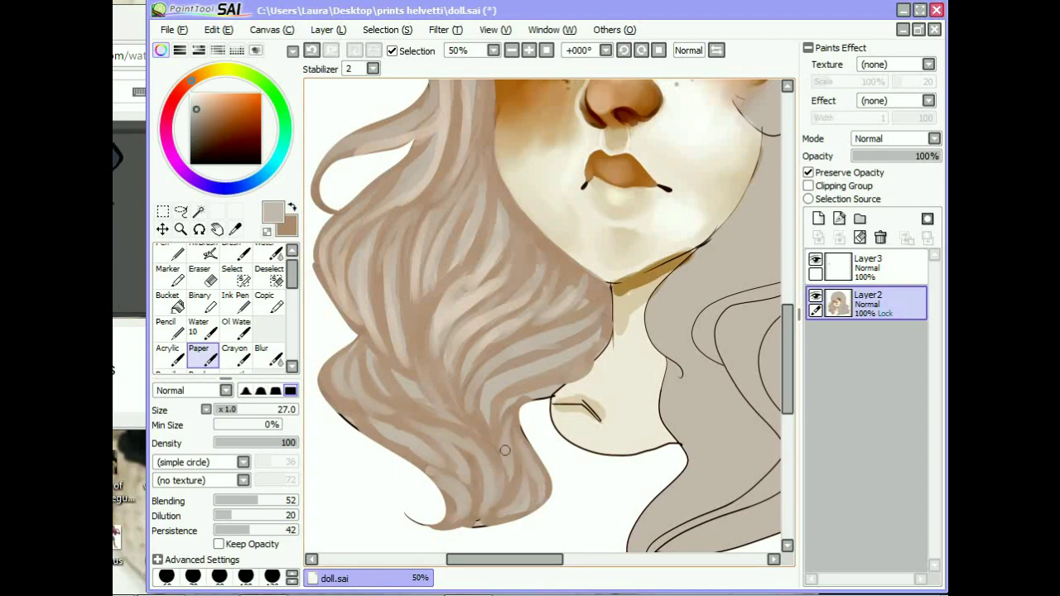
{"action": "scroll", "coordinate": [557, 380], "scroll_direction": "up", "scroll_amount": 1}
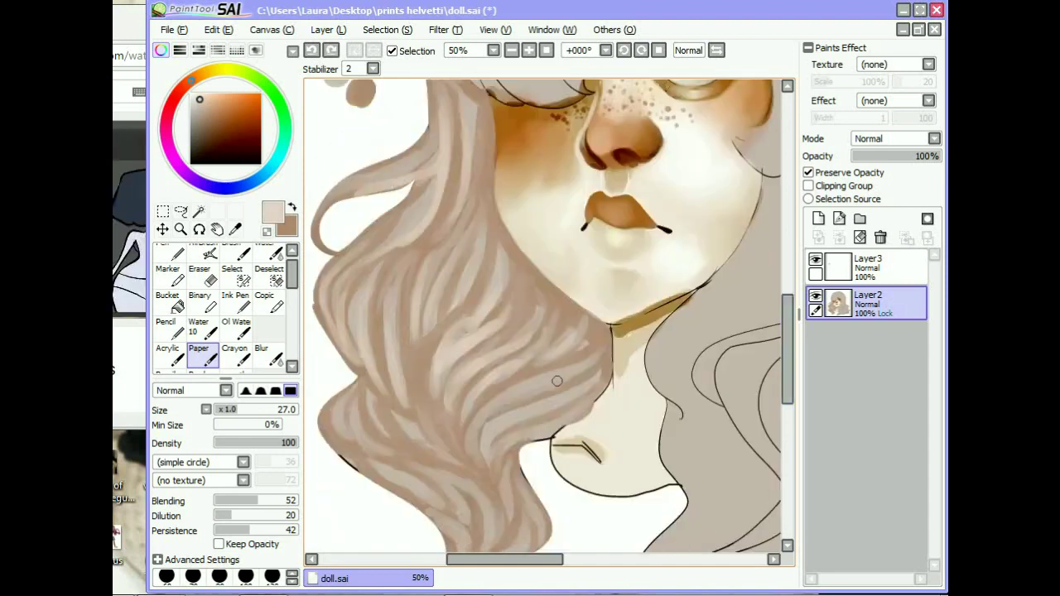
{"action": "scroll", "coordinate": [468, 366], "scroll_direction": "down", "scroll_amount": 3}
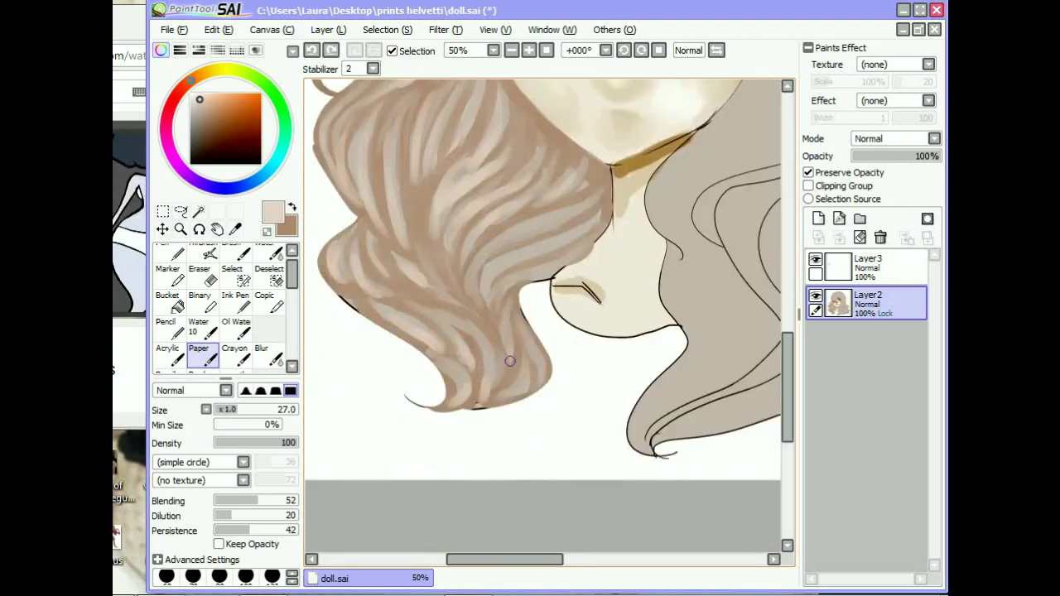
Step: Add a layer beneath Layer2 and fill it with mid grey using the Bucket as the background
{"action": "key", "text": "minus"}
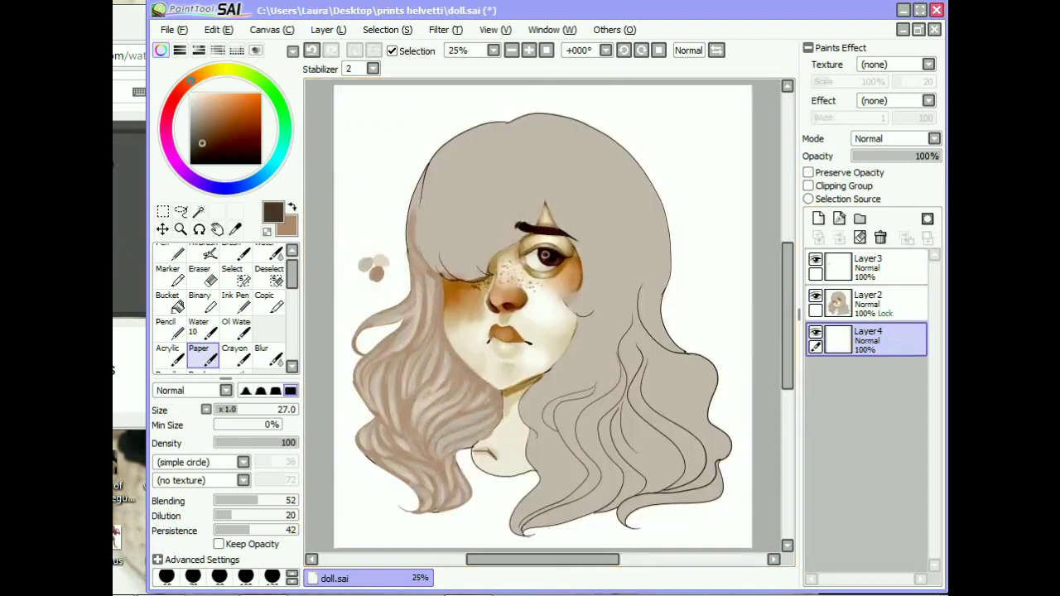
{"action": "left_click", "coordinate": [166, 299]}
{"action": "left_click", "coordinate": [190, 117]}
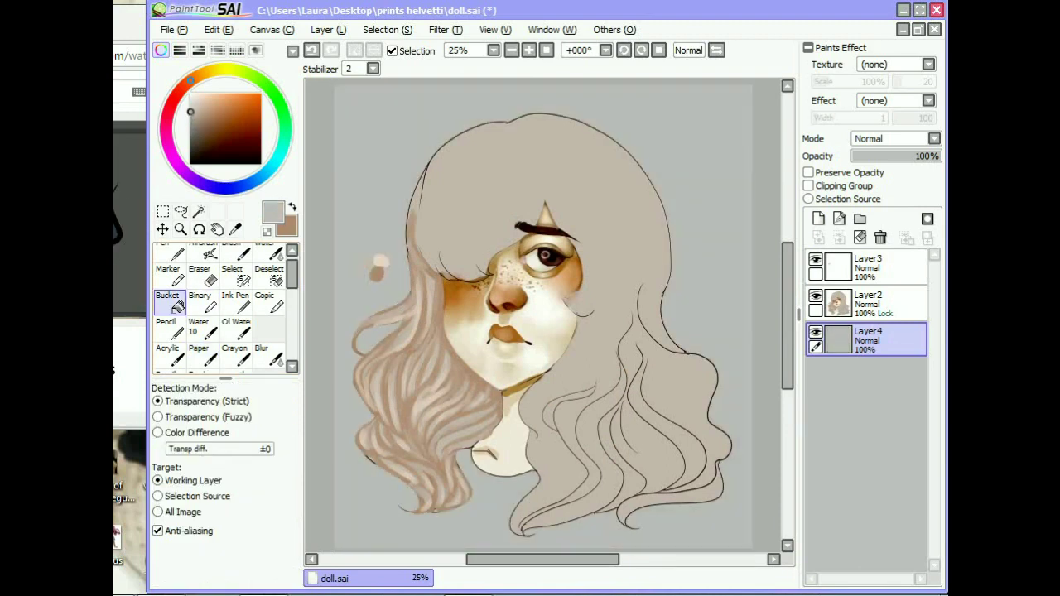
{"action": "left_click", "coordinate": [373, 166]}
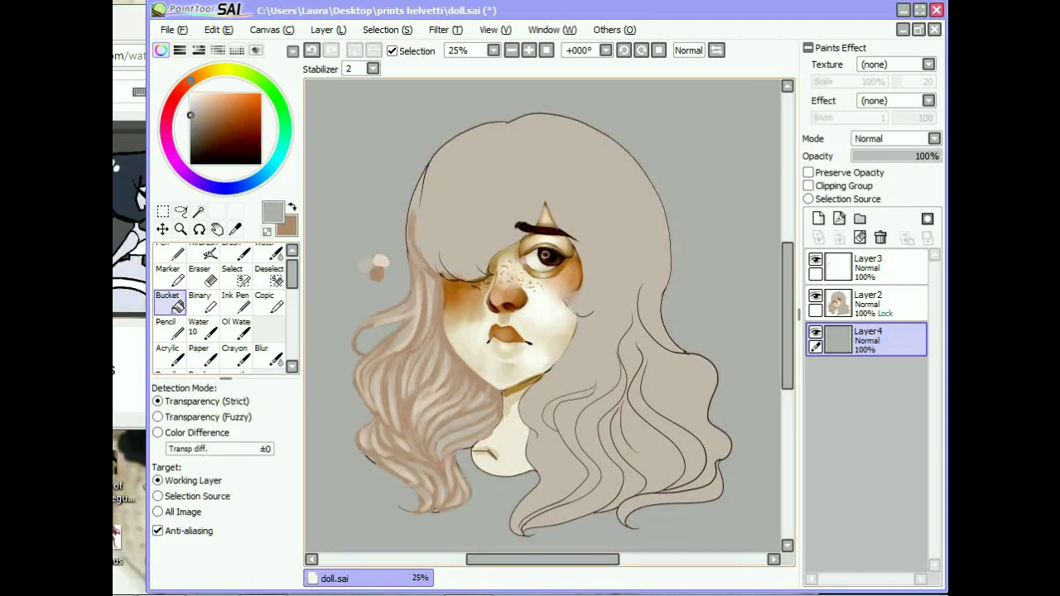
{"action": "key", "text": "minus"}
{"action": "key", "text": "plus"}
Step: On Layer2, paint brown strands from the parting down beside the open eye and cheek with the size 27 Paper brush
{"action": "left_click", "coordinate": [868, 267]}
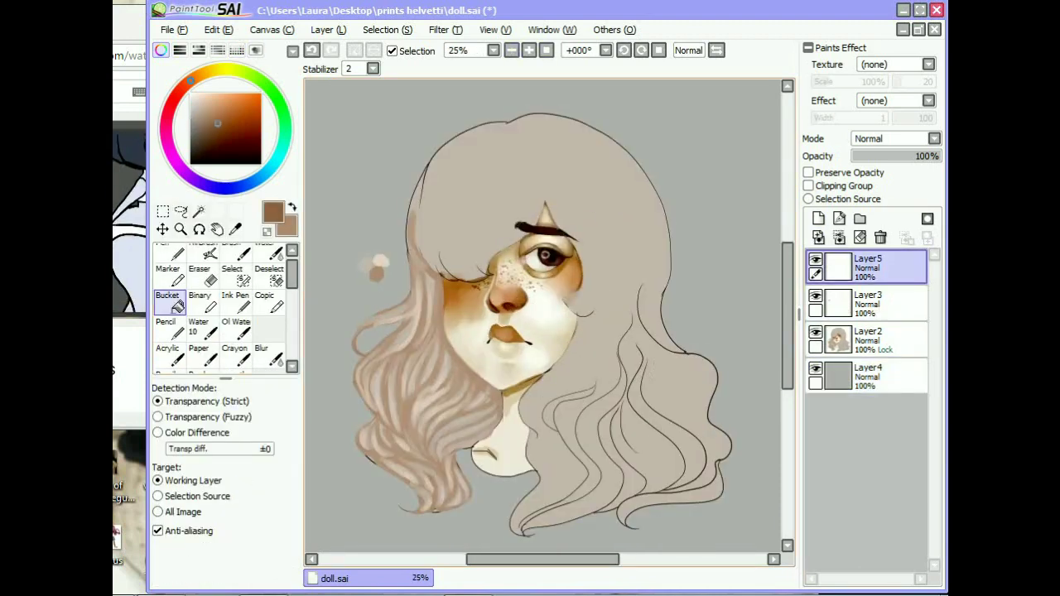
{"action": "left_click", "coordinate": [198, 300]}
{"action": "left_click", "coordinate": [868, 303]}
{"action": "left_click", "coordinate": [378, 262], "text": "alt"}
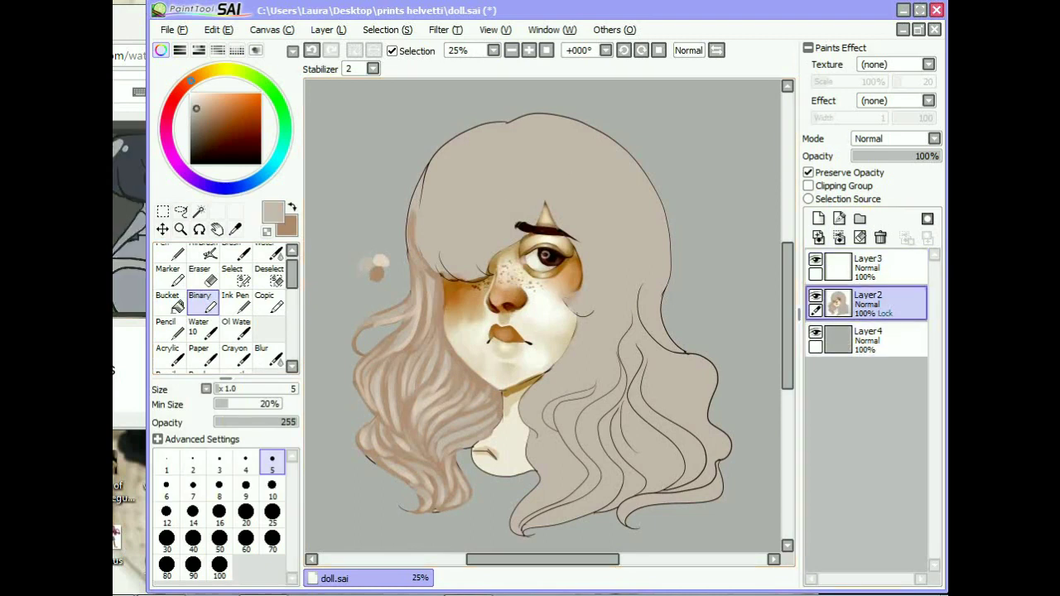
{"action": "left_click", "coordinate": [198, 353]}
{"action": "key", "text": "h"}
{"action": "key", "text": "plus"}
{"action": "mouse_move", "coordinate": [459, 278]}
{"action": "left_mouse_down"}
{"action": "mouse_move", "coordinate": [538, 156]}
{"action": "mouse_move", "coordinate": [509, 305]}
{"action": "mouse_move", "coordinate": [480, 231]}
{"action": "mouse_move", "coordinate": [507, 296]}
{"action": "mouse_move", "coordinate": [539, 134]}
{"action": "mouse_move", "coordinate": [500, 208]}
{"action": "mouse_move", "coordinate": [419, 313]}
{"action": "mouse_move", "coordinate": [502, 168]}
{"action": "left_mouse_up"}
{"action": "key", "text": "ctrl+z"}
{"action": "key", "text": "h"}
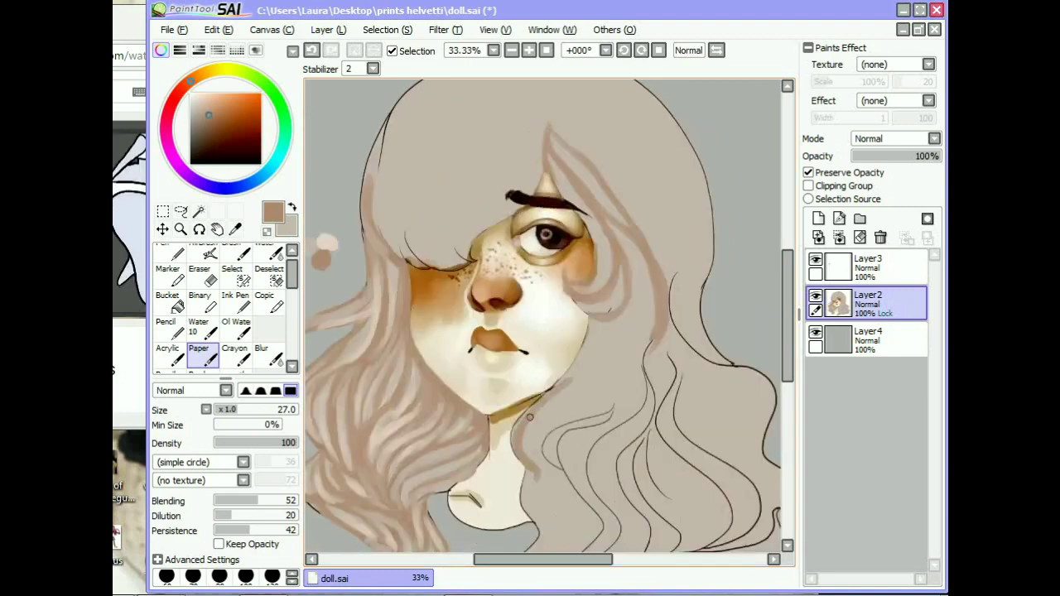
Step: Extend brown strands from the parting through the hair beside the open eye, down past the jaw and out to the shoulder
{"action": "left_click_drag", "start_coordinate": [586, 372], "coordinate": [629, 468]}
{"action": "key", "text": "ctrl+z"}
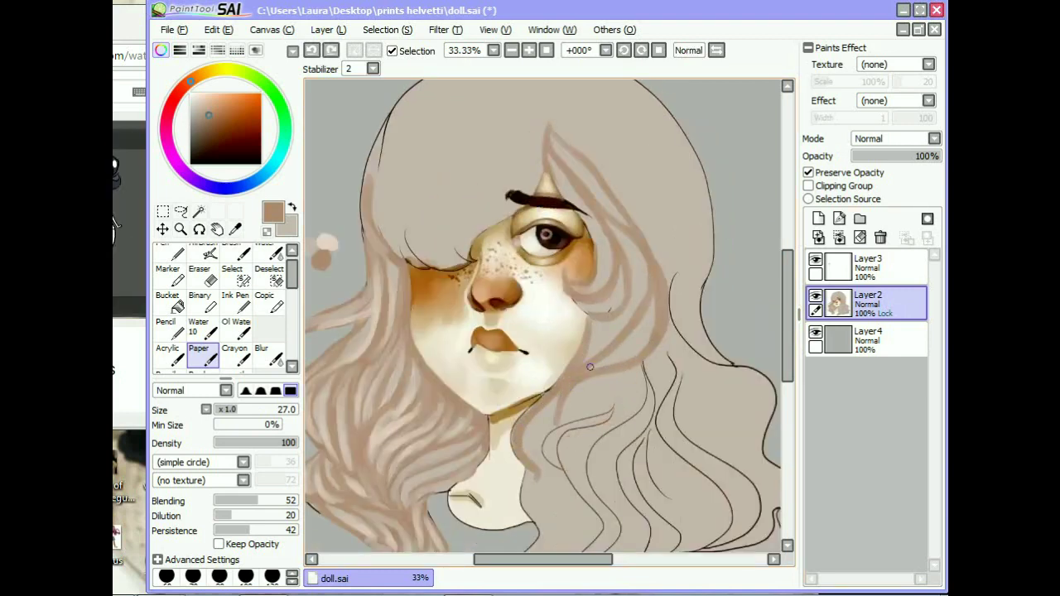
{"action": "left_click_drag", "start_coordinate": [557, 111], "coordinate": [694, 286]}
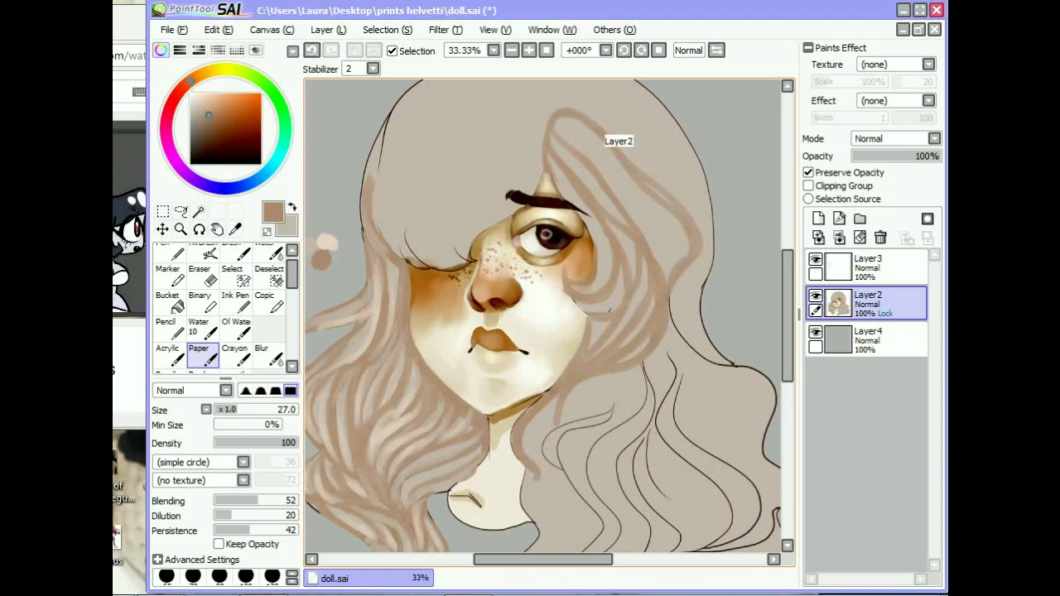
{"action": "left_click_drag", "start_coordinate": [625, 155], "coordinate": [641, 234]}
{"action": "left_click", "coordinate": [292, 207]}
{"action": "left_click_drag", "start_coordinate": [147, 248], "coordinate": [172, 248]}
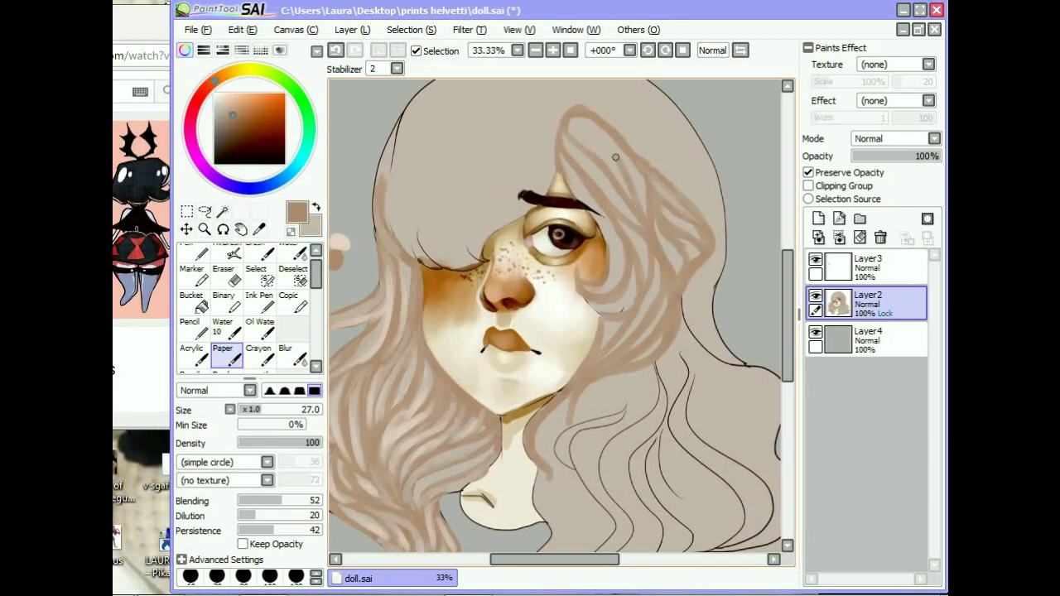
{"action": "scroll", "coordinate": [599, 140], "scroll_direction": "down", "scroll_amount": 2}
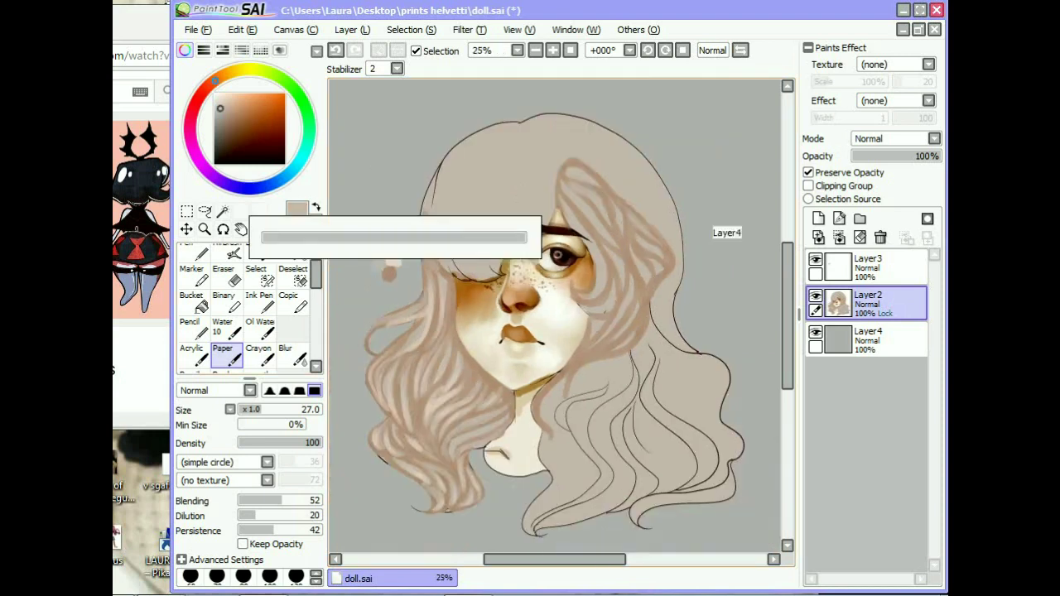
{"action": "scroll", "coordinate": [598, 139], "scroll_direction": "up", "scroll_amount": 2}
{"action": "key", "text": "x"}
{"action": "mouse_move", "coordinate": [717, 291]}
{"action": "left_mouse_down"}
{"action": "mouse_move", "coordinate": [685, 358]}
{"action": "mouse_move", "coordinate": [752, 369]}
{"action": "left_mouse_up"}
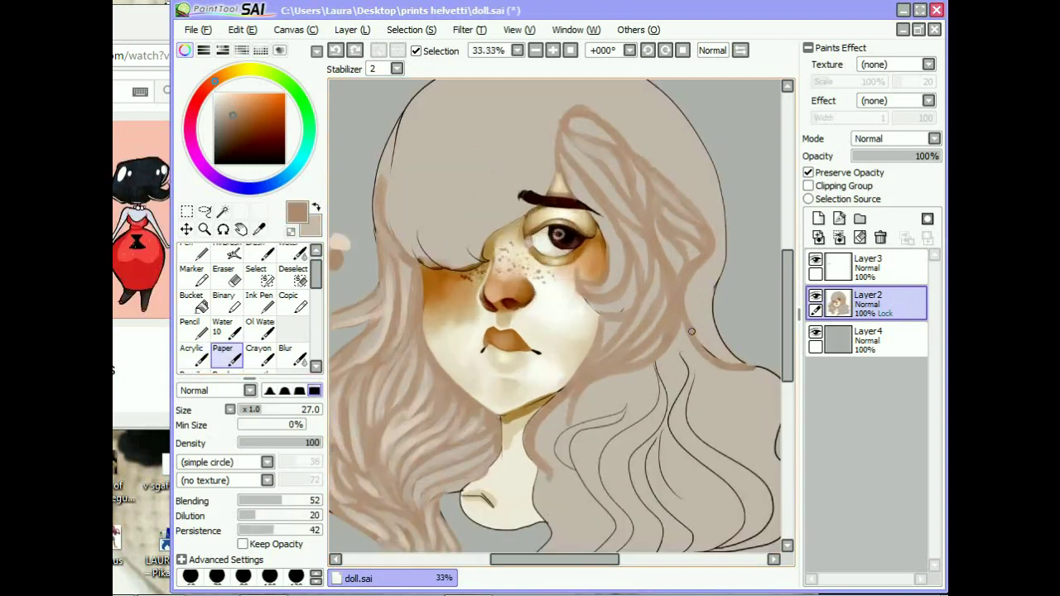
Step: Paint brown strands sweeping from the parting across the fringe over the closed eye
{"action": "mouse_move", "coordinate": [550, 154]}
{"action": "left_mouse_down"}
{"action": "mouse_move", "coordinate": [468, 217]}
{"action": "mouse_move", "coordinate": [476, 241]}
{"action": "mouse_move", "coordinate": [518, 193]}
{"action": "mouse_move", "coordinate": [463, 266]}
{"action": "mouse_move", "coordinate": [451, 177]}
{"action": "mouse_move", "coordinate": [467, 164]}
{"action": "mouse_move", "coordinate": [459, 195]}
{"action": "left_mouse_up"}
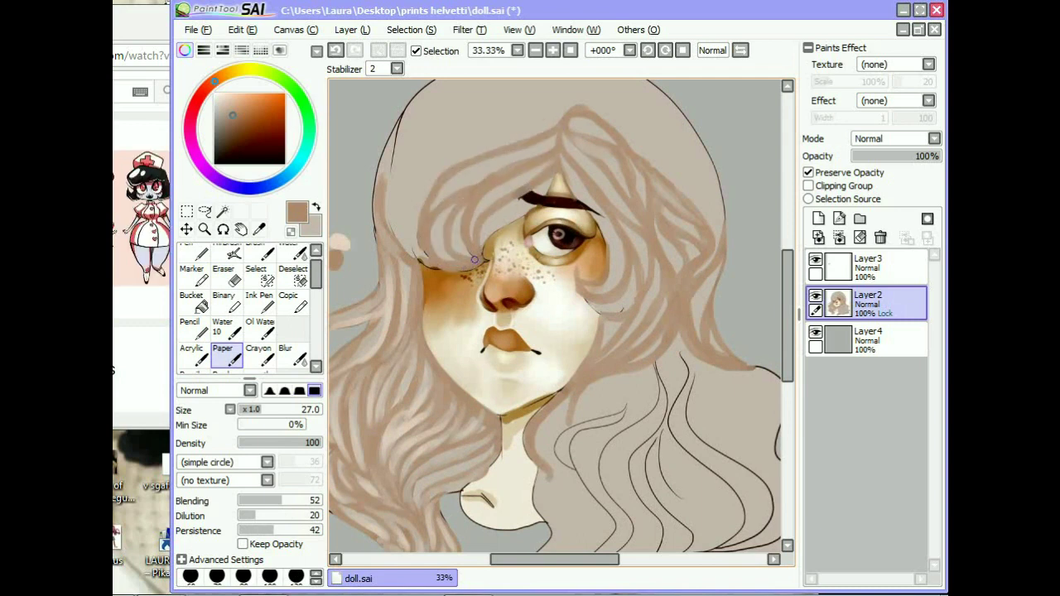
{"action": "scroll", "coordinate": [460, 195], "scroll_direction": "down", "scroll_amount": 1}
{"action": "scroll", "coordinate": [480, 174], "scroll_direction": "up", "scroll_amount": 1}
{"action": "scroll", "coordinate": [508, 144], "scroll_direction": "down", "scroll_amount": 1}
{"action": "left_click_drag", "start_coordinate": [507, 144], "coordinate": [443, 256]}
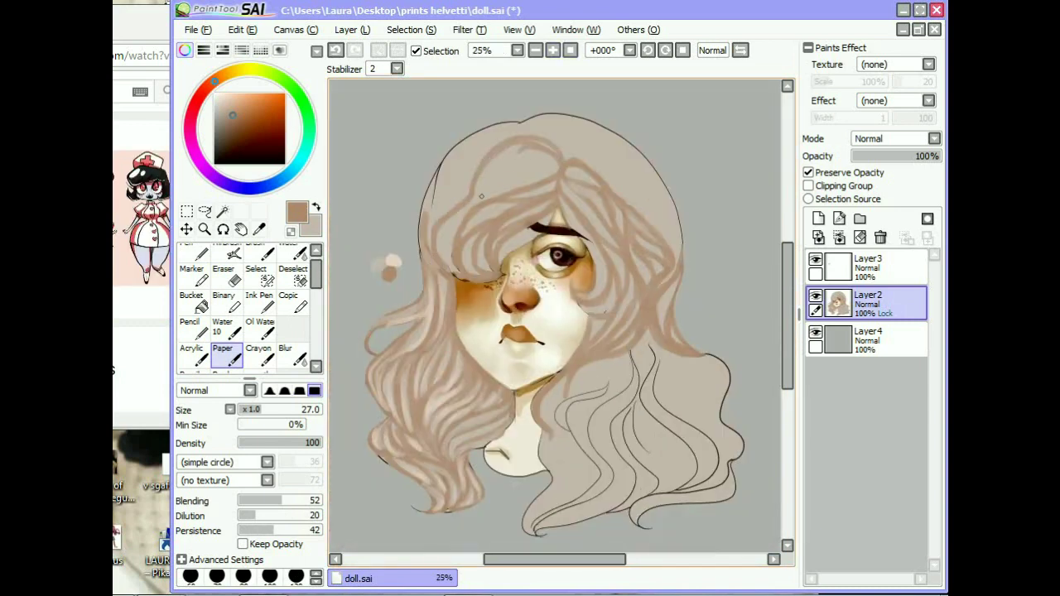
Step: Cover the crown above the closed-eye fringe with brown strands reaching the hair's outer edge
{"action": "left_click_drag", "start_coordinate": [563, 139], "coordinate": [427, 215]}
{"action": "left_click", "coordinate": [166, 3]}
{"action": "key", "text": "alt+Tab"}
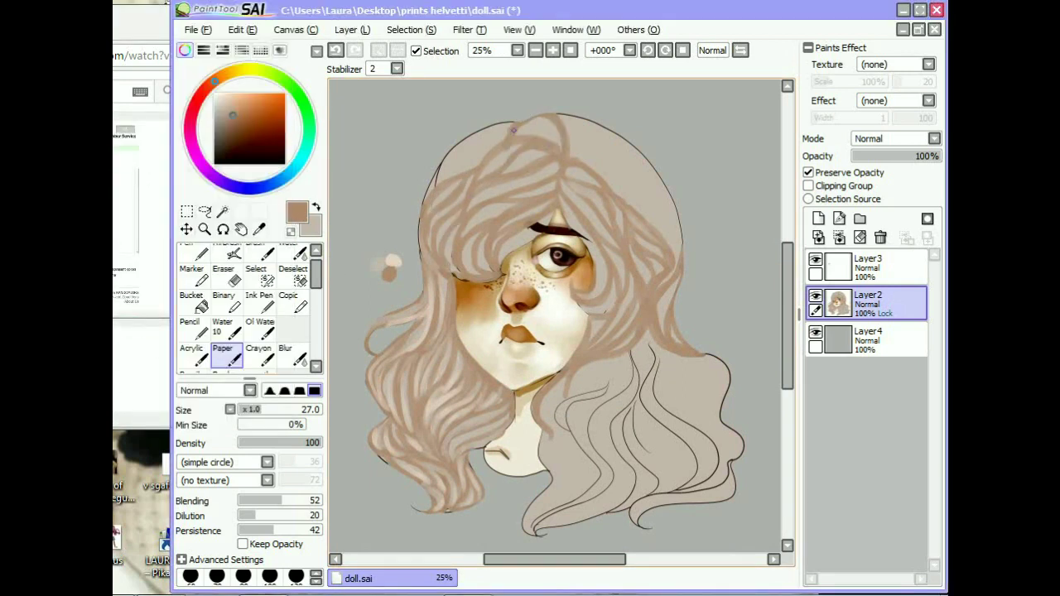
{"action": "left_click_drag", "start_coordinate": [512, 131], "coordinate": [429, 201]}
{"action": "left_click_drag", "start_coordinate": [507, 136], "coordinate": [478, 157]}
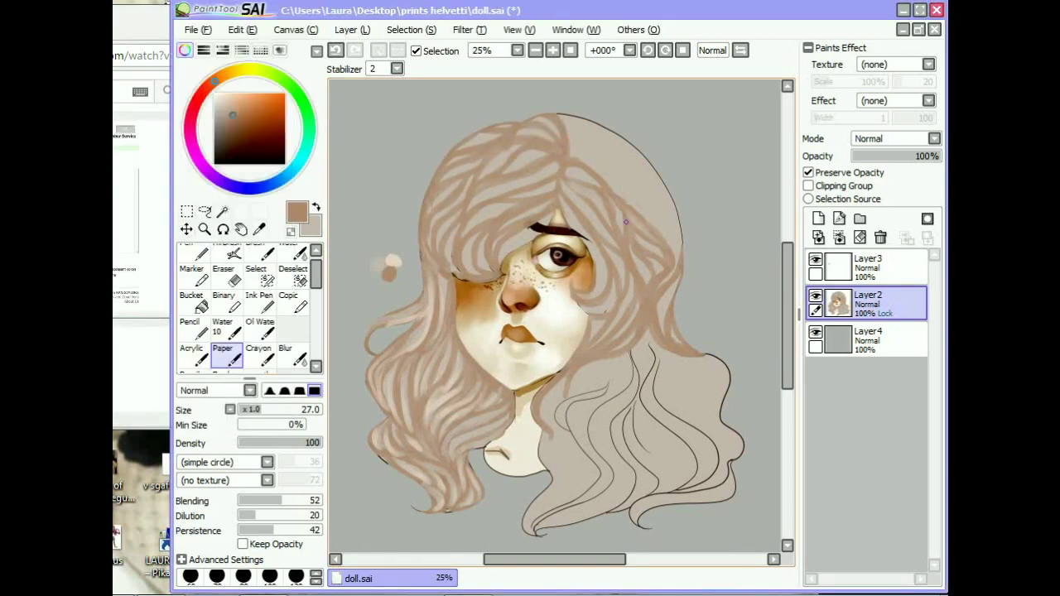
Step: Paint brown strands fanning from the parting over the crown on the open-eye side down to the outer edge
{"action": "left_click_drag", "start_coordinate": [572, 159], "coordinate": [663, 224]}
{"action": "left_click_drag", "start_coordinate": [642, 174], "coordinate": [675, 236]}
{"action": "left_click", "coordinate": [675, 249], "text": "alt"}
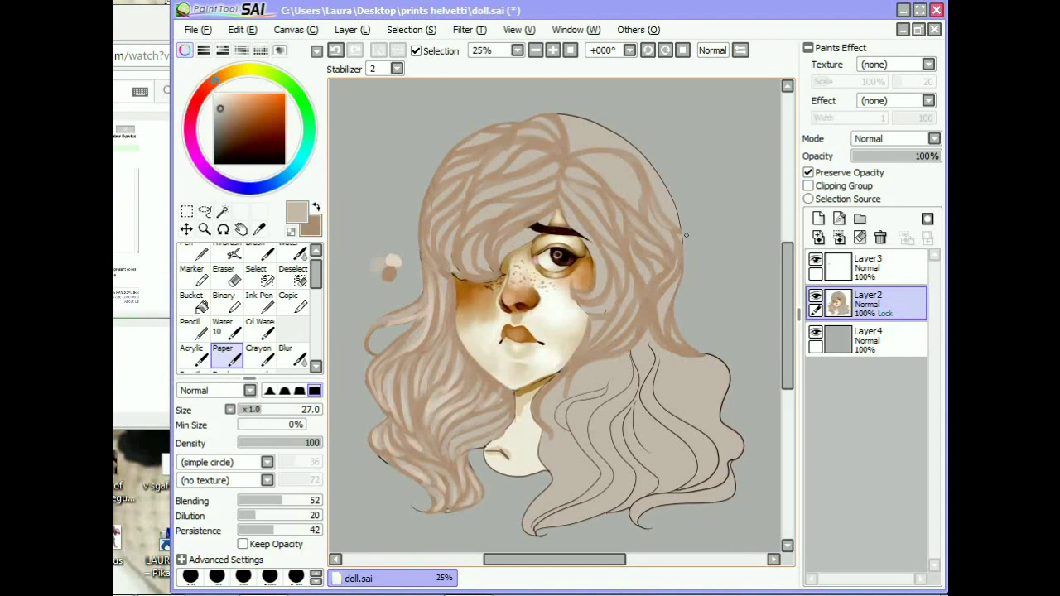
{"action": "left_click", "coordinate": [570, 151], "text": "alt"}
{"action": "left_click_drag", "start_coordinate": [651, 176], "coordinate": [675, 215]}
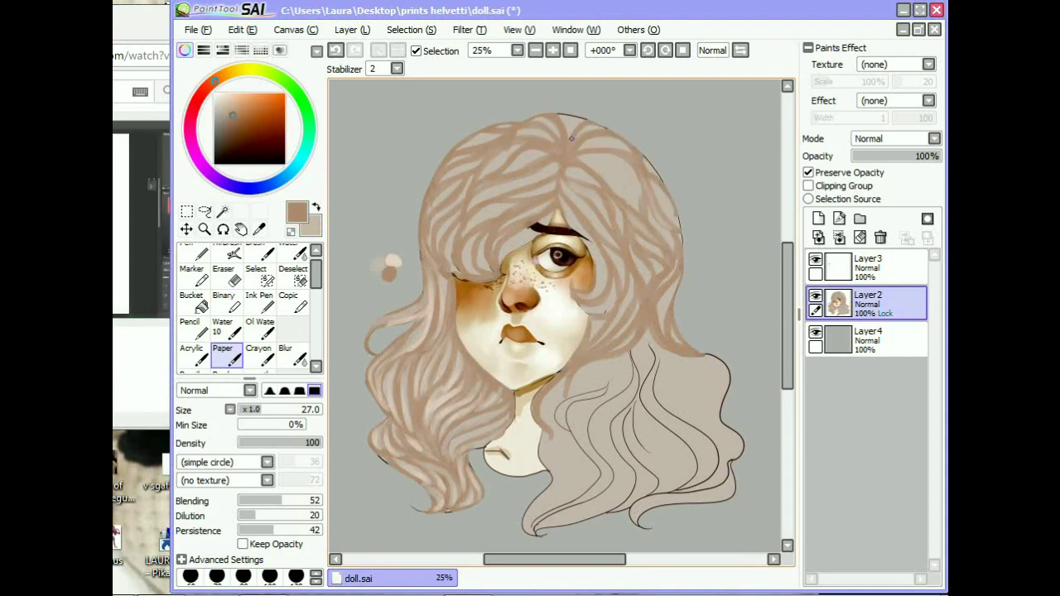
Step: Refine the fringe, crown and side hair with light grey strands between the brown ones
{"action": "key", "text": "x"}
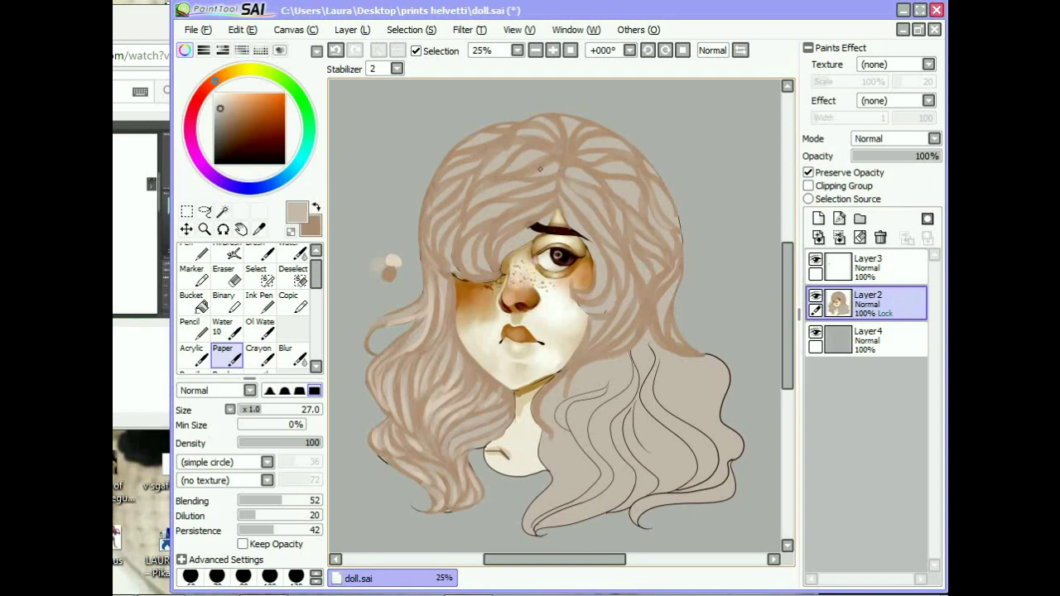
{"action": "scroll", "coordinate": [579, 149], "scroll_direction": "up", "scroll_amount": 1}
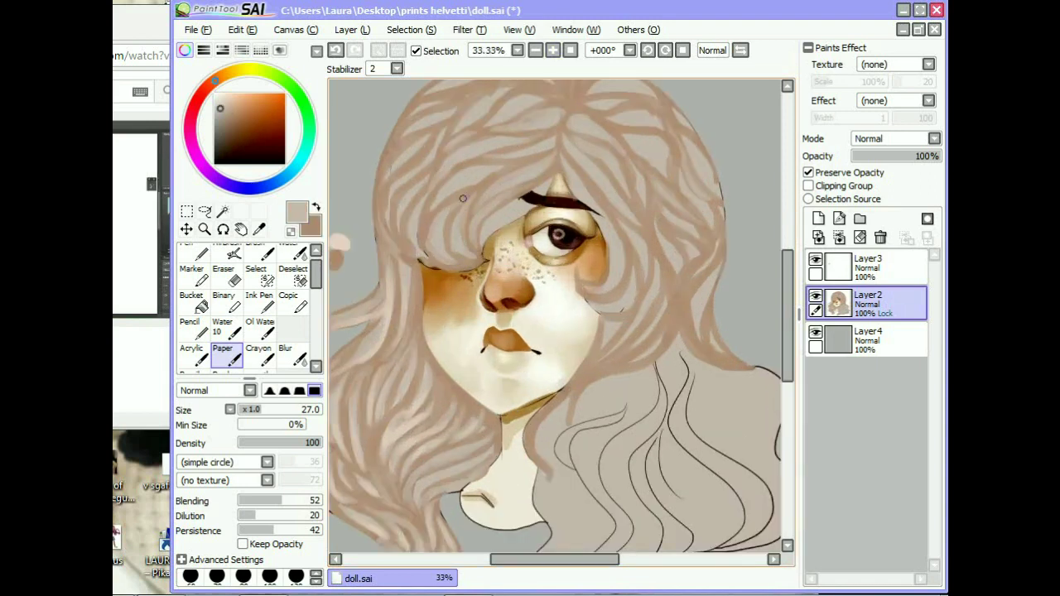
{"action": "scroll", "coordinate": [431, 244], "scroll_direction": "down", "scroll_amount": 1}
{"action": "scroll", "coordinate": [688, 241], "scroll_direction": "up", "scroll_amount": 2}
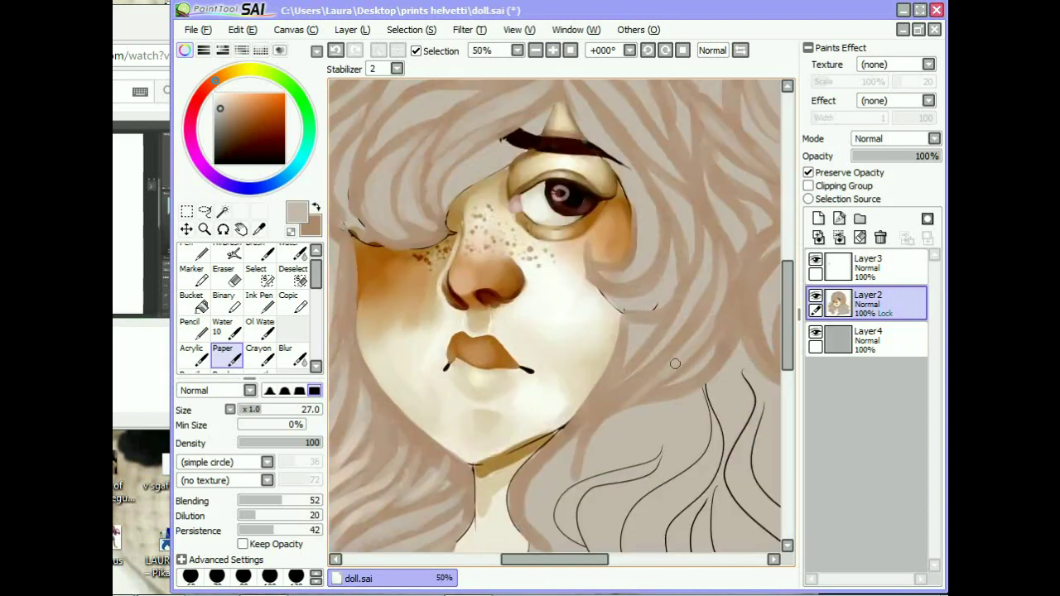
{"action": "scroll", "coordinate": [662, 273], "scroll_direction": "up", "scroll_amount": 3}
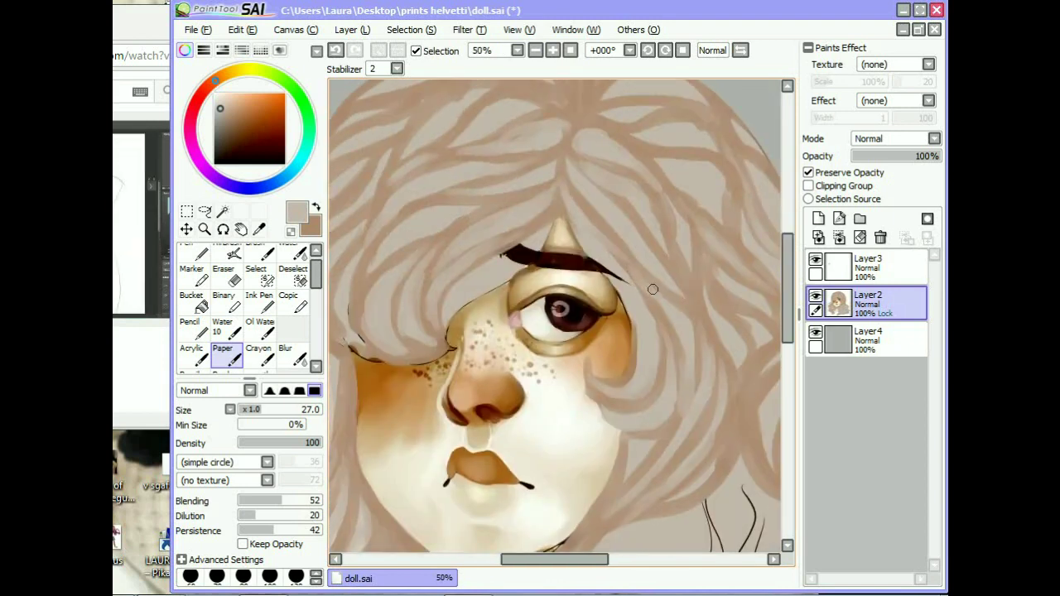
{"action": "scroll", "coordinate": [580, 145], "scroll_direction": "up", "scroll_amount": 2}
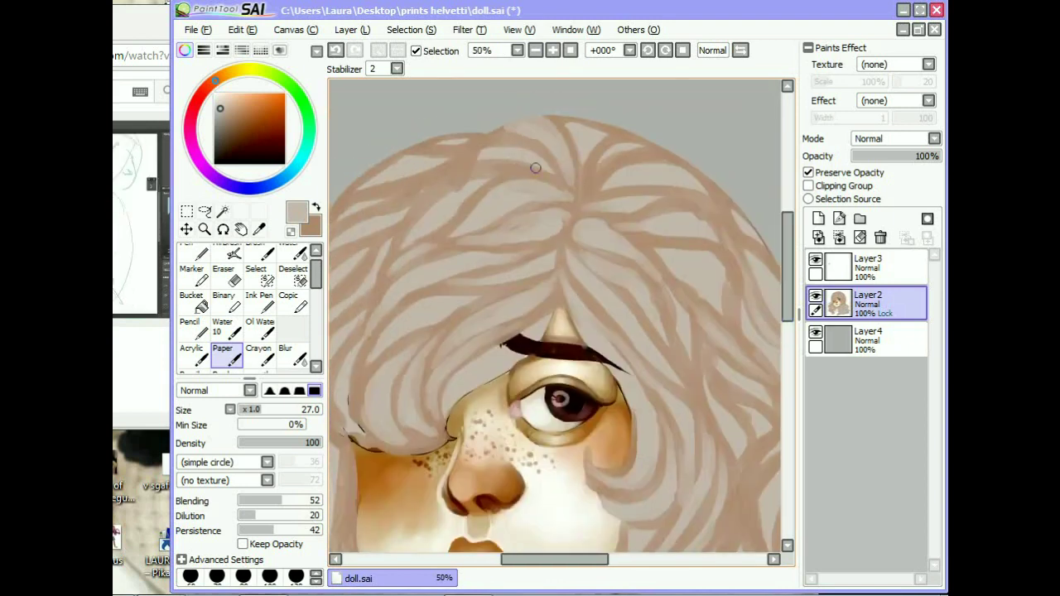
{"action": "mouse_move", "coordinate": [592, 170]}
{"action": "left_mouse_down"}
{"action": "mouse_move", "coordinate": [563, 124]}
{"action": "mouse_move", "coordinate": [398, 161]}
{"action": "mouse_move", "coordinate": [414, 203]}
{"action": "mouse_move", "coordinate": [364, 207]}
{"action": "left_mouse_up"}
{"action": "left_click_drag", "start_coordinate": [518, 265], "coordinate": [662, 257]}
{"action": "left_click", "coordinate": [535, 50]}
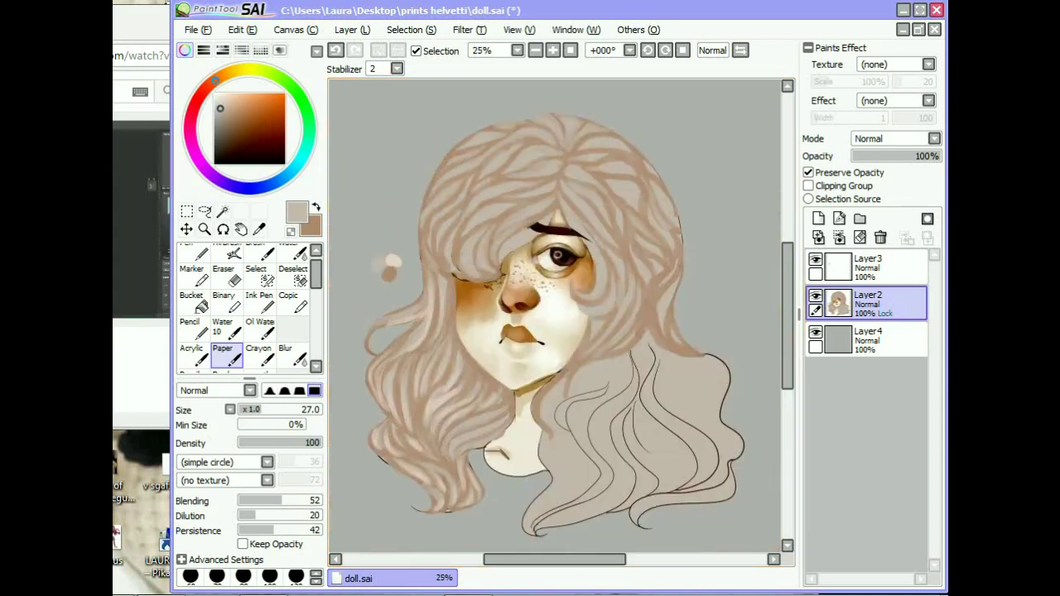
Step: Add a Shade mode layer above Layer2 and darken the hair around the parting with the Acrylic brush at size 100, density 19
{"action": "left_click", "coordinate": [818, 217]}
{"action": "left_click", "coordinate": [192, 356]}
{"action": "left_click", "coordinate": [898, 138]}
{"action": "left_click", "coordinate": [886, 218]}
{"action": "left_click", "coordinate": [254, 443]}
{"action": "left_click", "coordinate": [322, 409]}
{"action": "left_click_drag", "start_coordinate": [563, 141], "coordinate": [509, 215]}
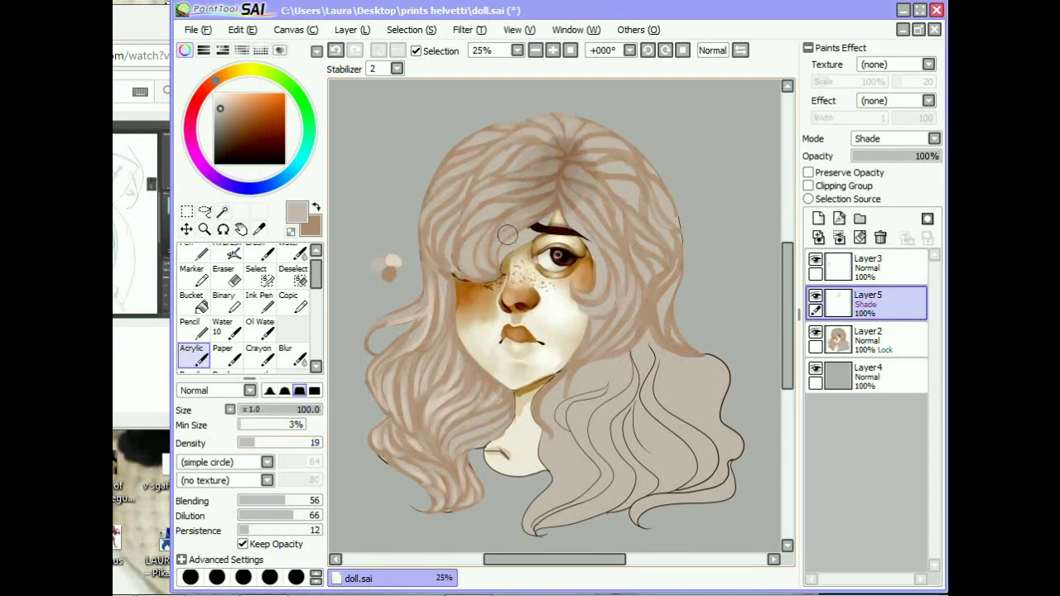
{"action": "left_click_drag", "start_coordinate": [580, 198], "coordinate": [599, 225]}
Step: Return to Layer2 and paint over the outline along the crown's outer edge in brown with the size 27 Paper brush
{"action": "key", "text": "Down"}
{"action": "key", "text": "p"}
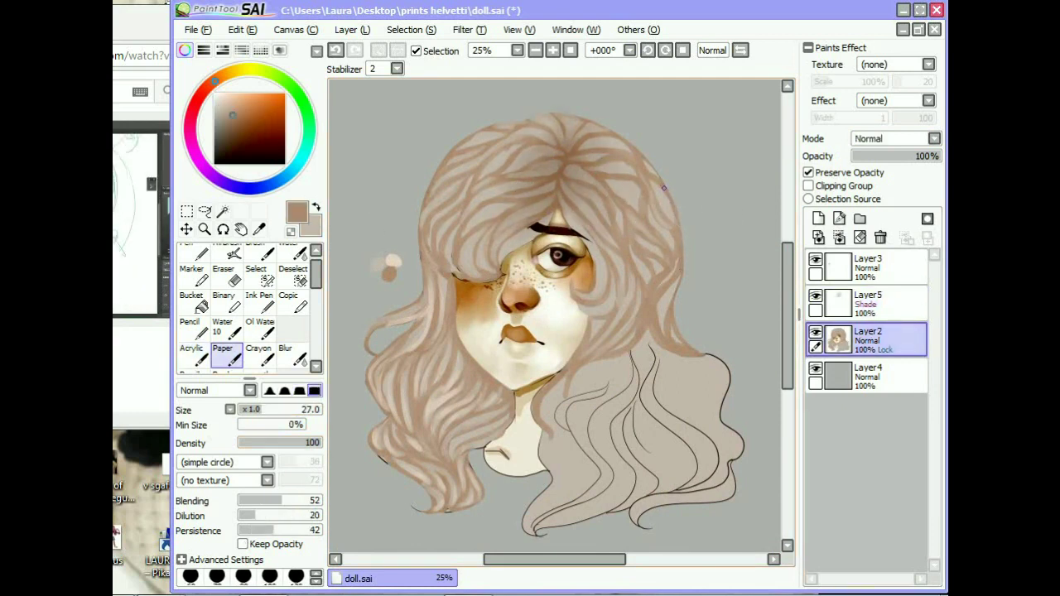
{"action": "left_click", "coordinate": [663, 335], "text": "alt"}
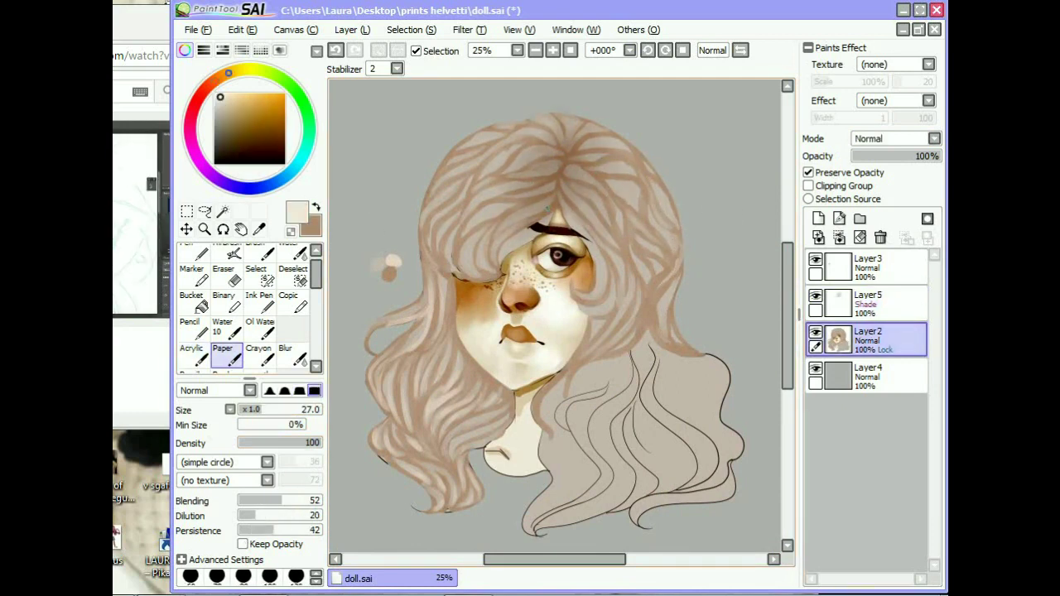
Step: Paint an ochre shadow under the chin and down the neck with the Acrylic brush at size 35, density 51
{"action": "scroll", "coordinate": [663, 335], "scroll_direction": "up", "scroll_amount": 3}
{"action": "key", "text": "a"}
{"action": "scroll", "coordinate": [551, 309], "scroll_direction": "down", "scroll_amount": 2}
{"action": "left_click_drag", "start_coordinate": [472, 397], "coordinate": [443, 488]}
{"action": "left_click_drag", "start_coordinate": [496, 368], "coordinate": [433, 402]}
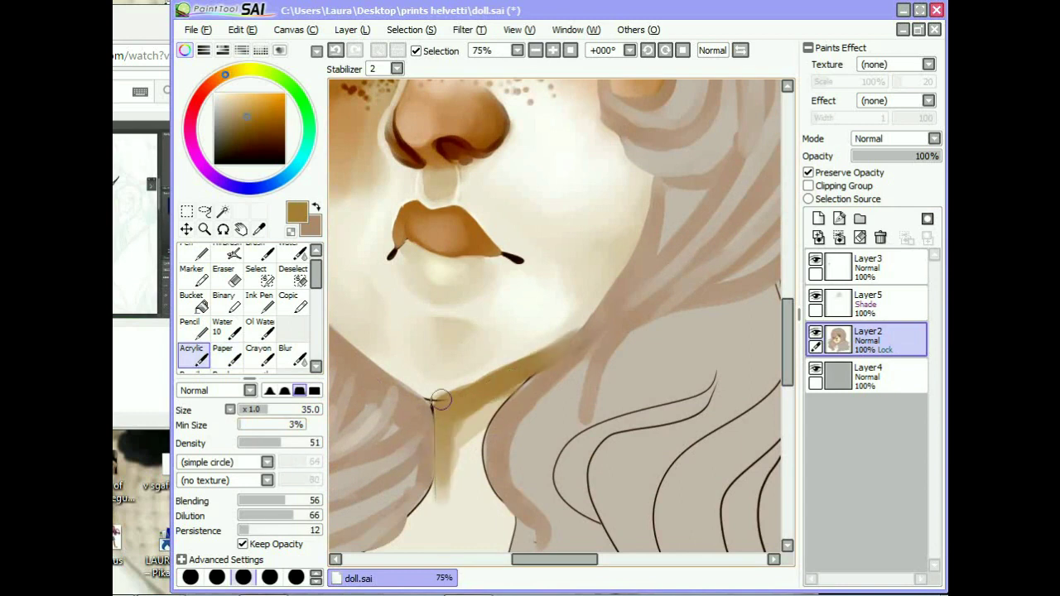
{"action": "scroll", "coordinate": [432, 402], "scroll_direction": "down", "scroll_amount": 2}
{"action": "mouse_move", "coordinate": [468, 279]}
{"action": "left_mouse_down"}
{"action": "mouse_move", "coordinate": [471, 334]}
{"action": "mouse_move", "coordinate": [486, 237]}
{"action": "left_mouse_up"}
{"action": "scroll", "coordinate": [485, 237], "scroll_direction": "down", "scroll_amount": 3}
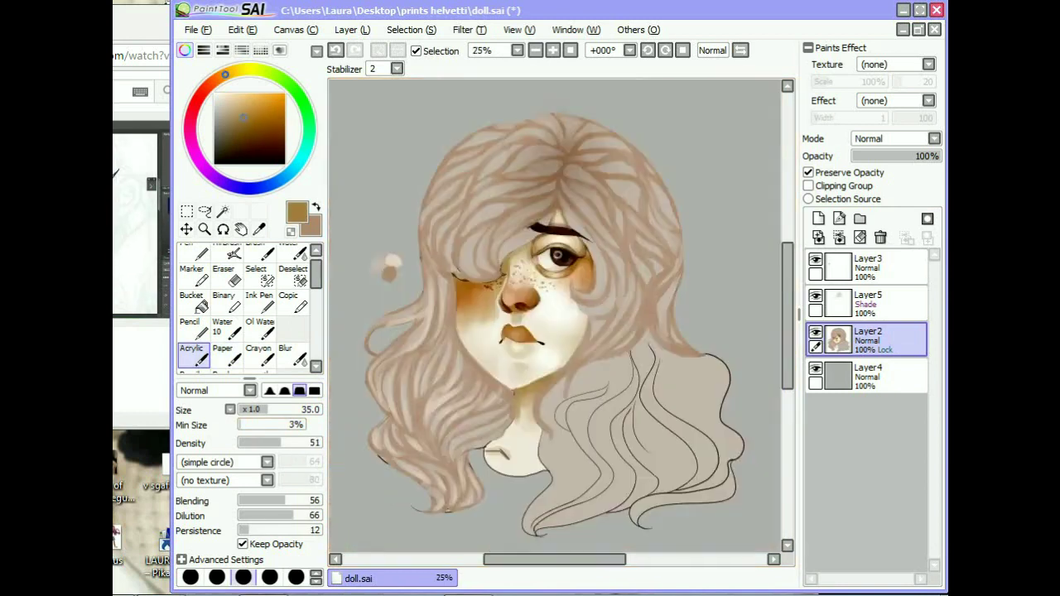
Step: Blend the neck and collarbone in cream over their outlines, and touch up the adjoining hair edge
{"action": "scroll", "coordinate": [487, 421], "scroll_direction": "up", "scroll_amount": 2}
{"action": "mouse_move", "coordinate": [487, 421]}
{"action": "left_mouse_down"}
{"action": "mouse_move", "coordinate": [460, 412]}
{"action": "mouse_move", "coordinate": [480, 341]}
{"action": "left_mouse_up"}
{"action": "mouse_move", "coordinate": [454, 462]}
{"action": "left_mouse_down"}
{"action": "mouse_move", "coordinate": [447, 456]}
{"action": "mouse_move", "coordinate": [463, 451]}
{"action": "mouse_move", "coordinate": [423, 447]}
{"action": "left_mouse_up"}
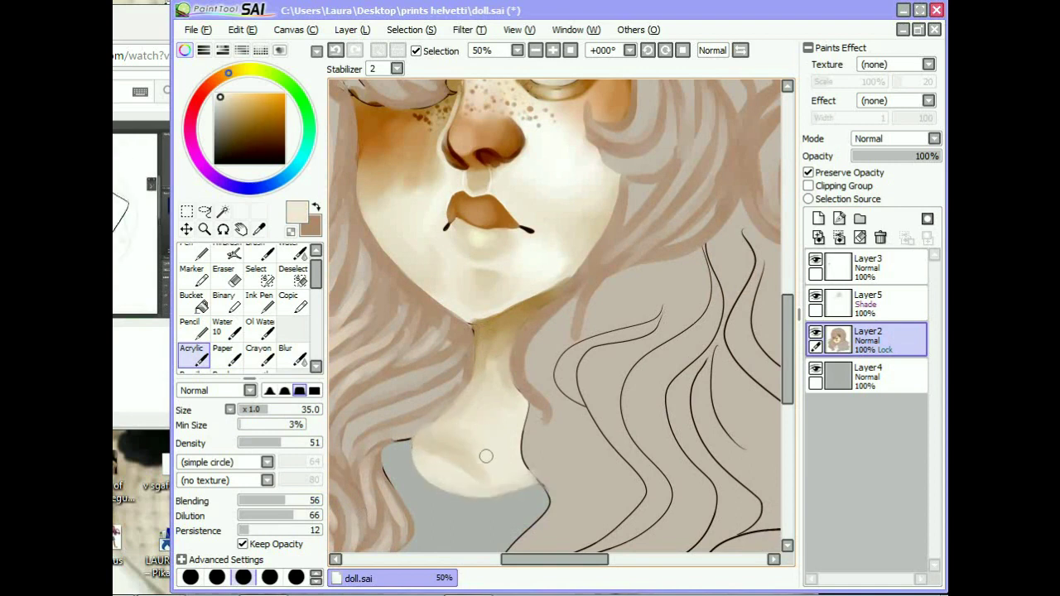
{"action": "left_click", "coordinate": [389, 480], "text": "alt"}
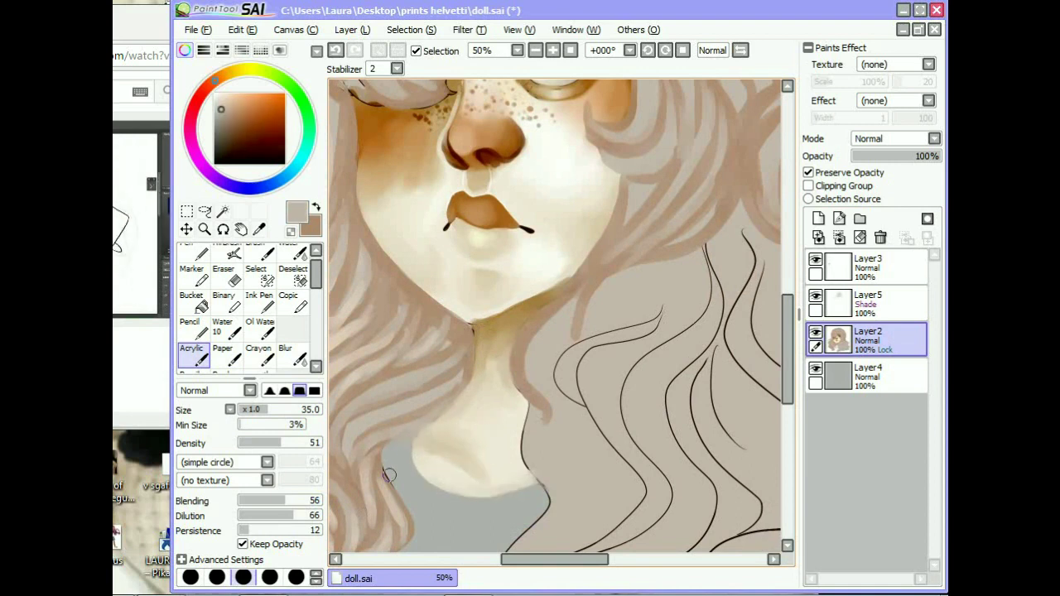
{"action": "left_click", "coordinate": [466, 343], "text": "alt"}
{"action": "scroll", "coordinate": [554, 199], "scroll_direction": "down", "scroll_amount": 1}
Step: Deepen the shadow beneath the jaw and along the neck in dark brown with the size 35 Acrylic brush
{"action": "left_click", "coordinate": [520, 329], "text": "alt"}
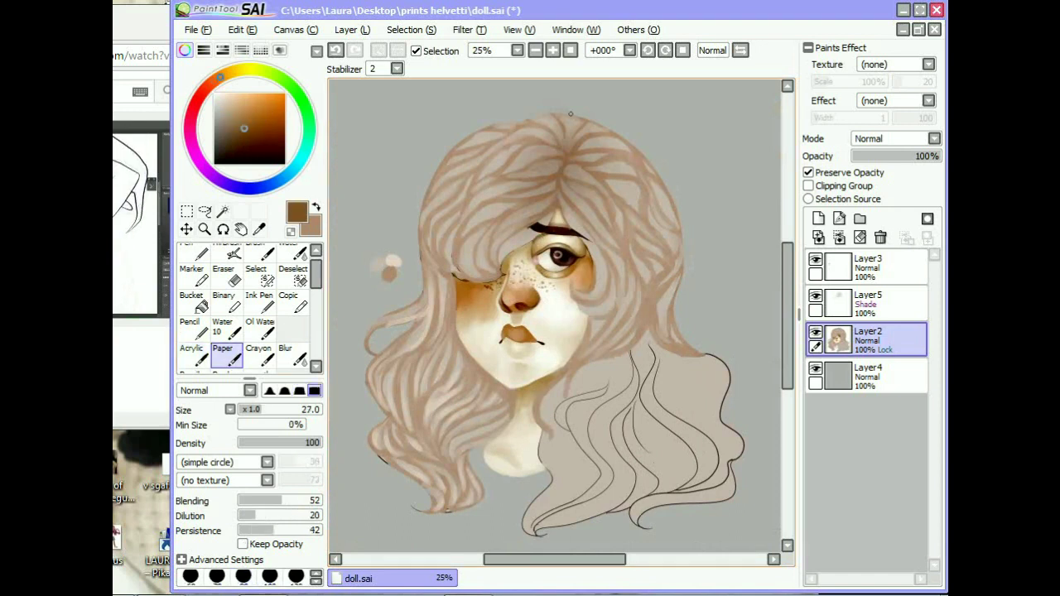
{"action": "scroll", "coordinate": [553, 383], "scroll_direction": "up", "scroll_amount": 2}
{"action": "mouse_move", "coordinate": [571, 352]}
{"action": "left_mouse_down"}
{"action": "mouse_move", "coordinate": [437, 410]}
{"action": "mouse_move", "coordinate": [438, 421]}
{"action": "mouse_move", "coordinate": [493, 409]}
{"action": "mouse_move", "coordinate": [430, 497]}
{"action": "left_mouse_up"}
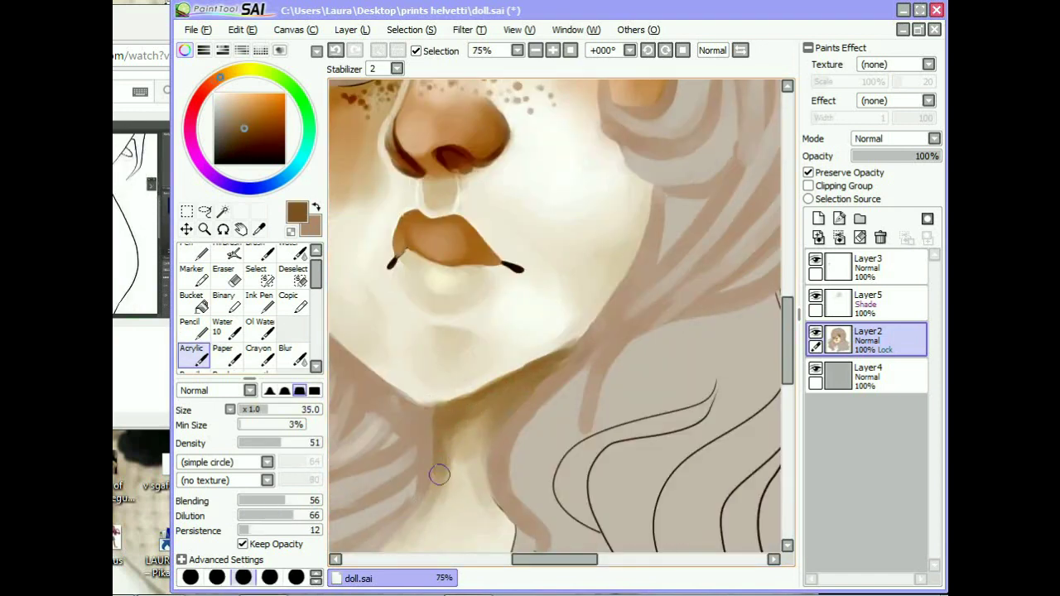
Step: Touch up the shadowed edge of the neck below the chin with a sampled tone using the size 35 Acrylic brush
{"action": "left_click", "coordinate": [464, 430], "text": "alt"}
{"action": "left_click_drag", "start_coordinate": [489, 402], "coordinate": [459, 501]}
{"action": "scroll", "coordinate": [460, 497], "scroll_direction": "down", "scroll_amount": 2}
{"action": "scroll", "coordinate": [558, 317], "scroll_direction": "up", "scroll_amount": 2}
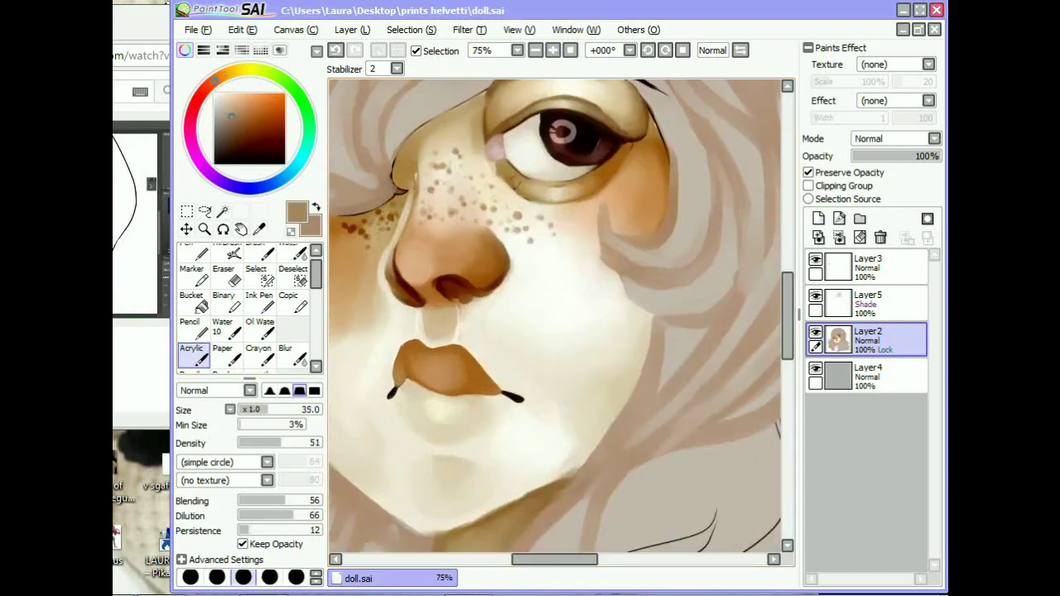
Step: Paint over the fringe outlines above the nose, at the brow's inner end and beside the cheek in hair tones with the size 19 Paper brush
{"action": "left_click", "coordinate": [386, 154], "text": "alt"}
{"action": "key", "text": "p"}
{"action": "left_click_drag", "start_coordinate": [409, 136], "coordinate": [409, 236]}
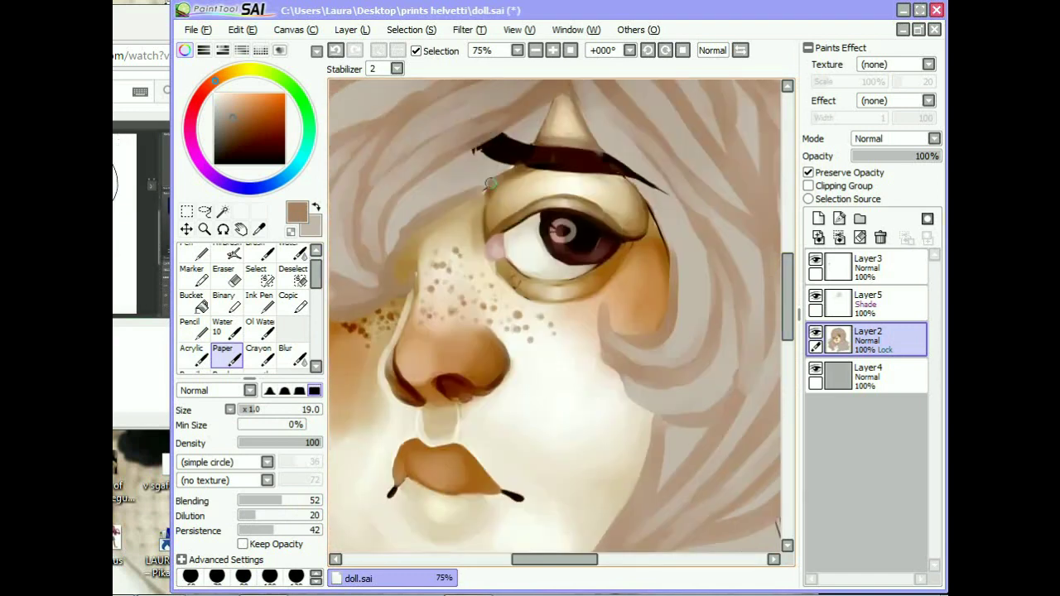
{"action": "left_click", "coordinate": [517, 137], "text": "alt"}
{"action": "scroll", "coordinate": [523, 130], "scroll_direction": "down", "scroll_amount": 2}
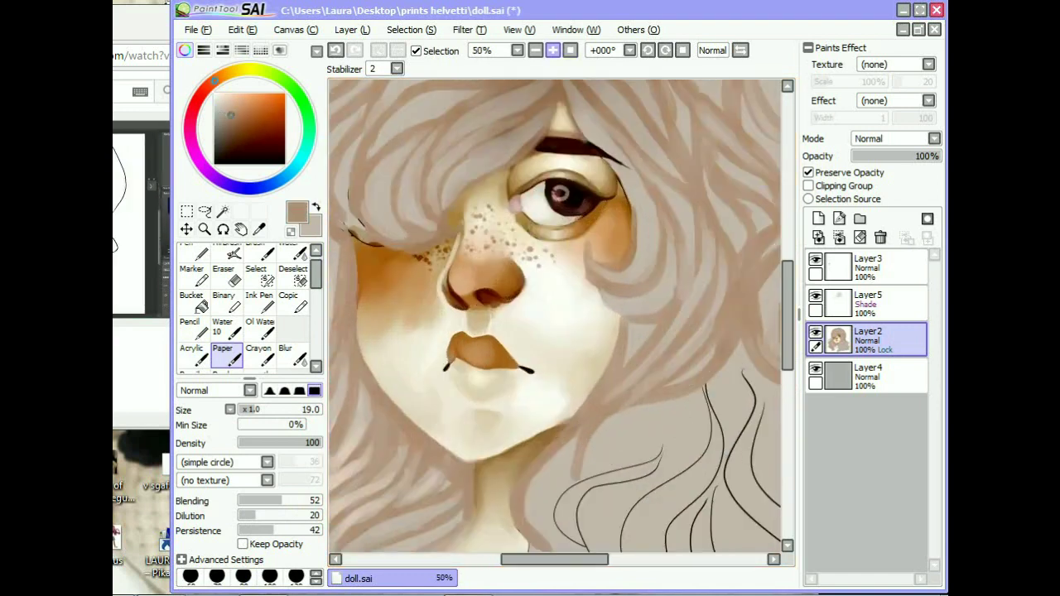
{"action": "scroll", "coordinate": [637, 164], "scroll_direction": "down", "scroll_amount": 1}
{"action": "scroll", "coordinate": [638, 164], "scroll_direction": "up", "scroll_amount": 2}
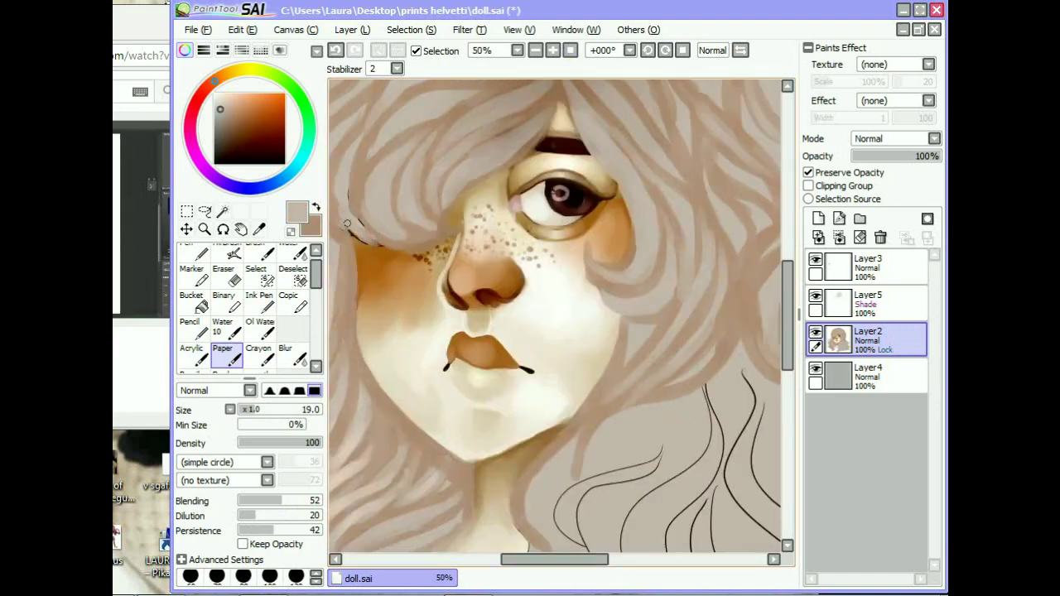
{"action": "left_click", "coordinate": [359, 228], "text": "alt"}
{"action": "scroll", "coordinate": [736, 264], "scroll_direction": "down", "scroll_amount": 2}
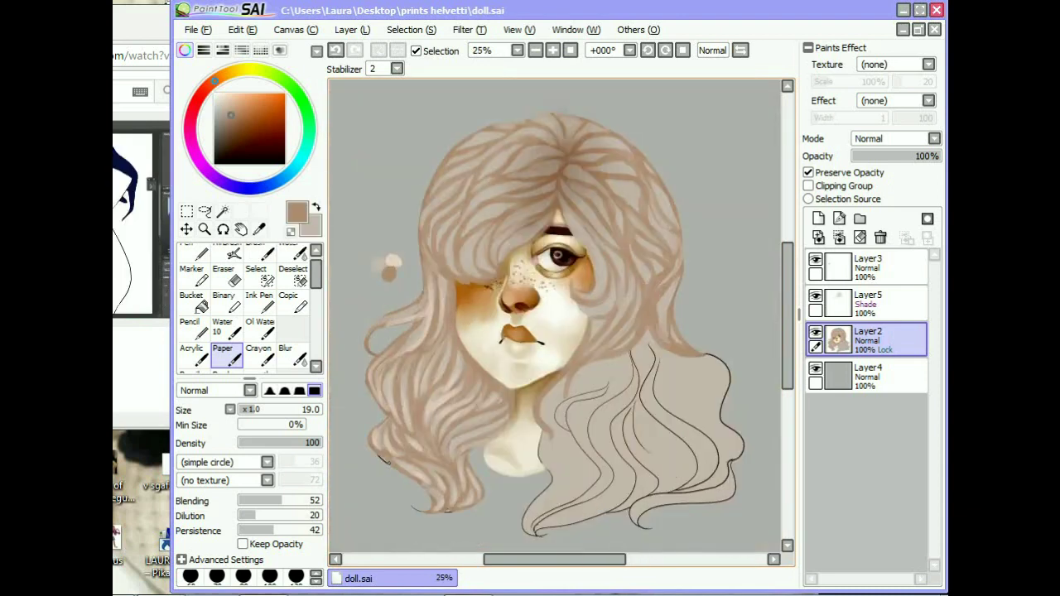
Step: Paint wavy brown strands over the outlined locks beside the chin and neck with the Paper brush at size 26
{"action": "scroll", "coordinate": [736, 264], "scroll_direction": "up", "scroll_amount": 1}
{"action": "left_click_drag", "start_coordinate": [672, 422], "coordinate": [671, 288]}
{"action": "mouse_move", "coordinate": [631, 460]}
{"action": "left_mouse_down"}
{"action": "mouse_move", "coordinate": [671, 288]}
{"action": "mouse_move", "coordinate": [661, 267]}
{"action": "left_mouse_up"}
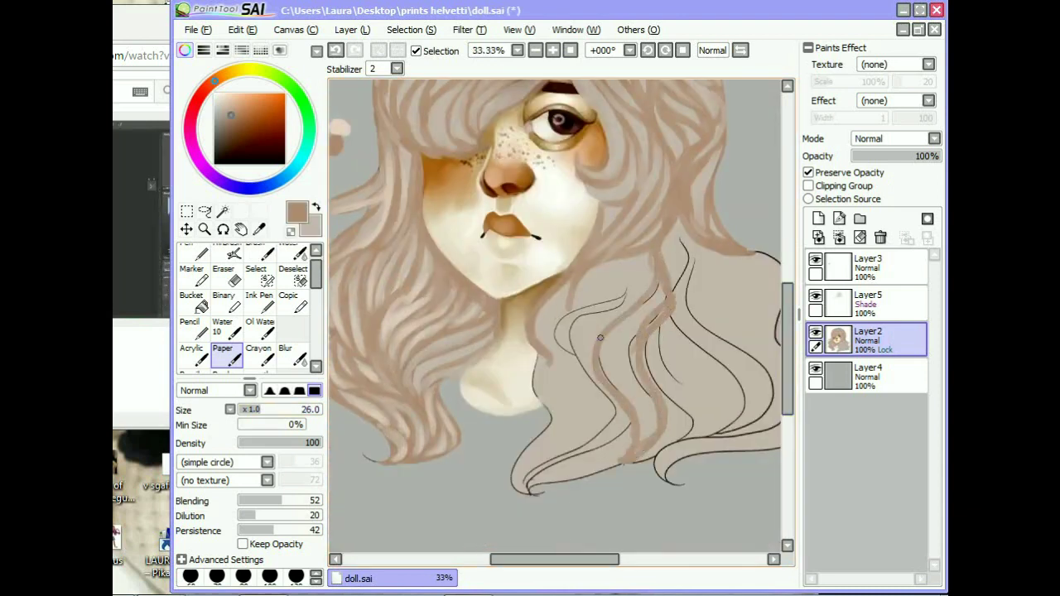
{"action": "left_click_drag", "start_coordinate": [644, 399], "coordinate": [670, 248]}
{"action": "left_click_drag", "start_coordinate": [572, 383], "coordinate": [649, 269]}
{"action": "left_click_drag", "start_coordinate": [554, 348], "coordinate": [649, 272]}
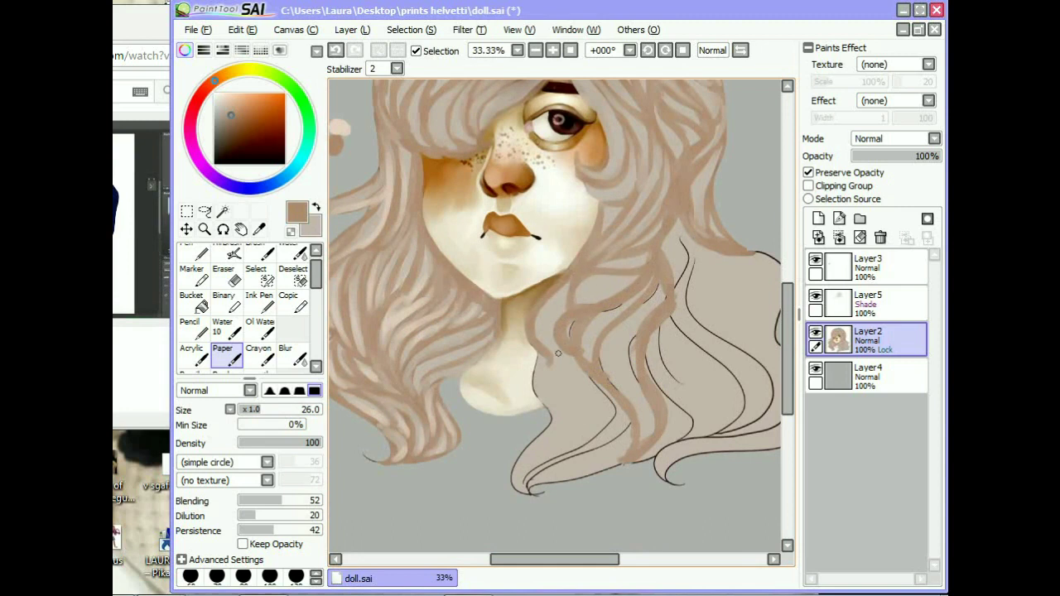
Step: Cover the outline of the lock bordering the neck down to its curled tip with brown strands
{"action": "left_click_drag", "start_coordinate": [558, 354], "coordinate": [542, 410]}
{"action": "left_click_drag", "start_coordinate": [520, 490], "coordinate": [613, 375]}
{"action": "left_click_drag", "start_coordinate": [563, 447], "coordinate": [613, 414]}
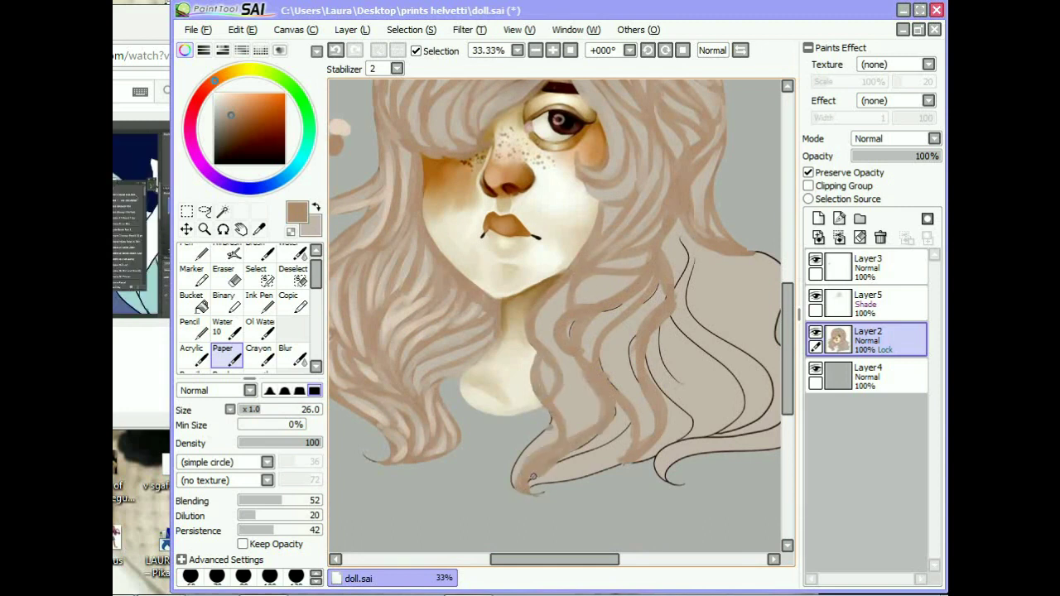
{"action": "mouse_move", "coordinate": [533, 476]}
{"action": "left_mouse_down"}
{"action": "mouse_move", "coordinate": [621, 414]}
{"action": "mouse_move", "coordinate": [596, 463]}
{"action": "mouse_move", "coordinate": [556, 421]}
{"action": "left_mouse_up"}
Step: Refine the locks beside the neck with finer strands, alternating sampled light beige and brown
{"action": "left_click", "coordinate": [558, 442], "text": "alt"}
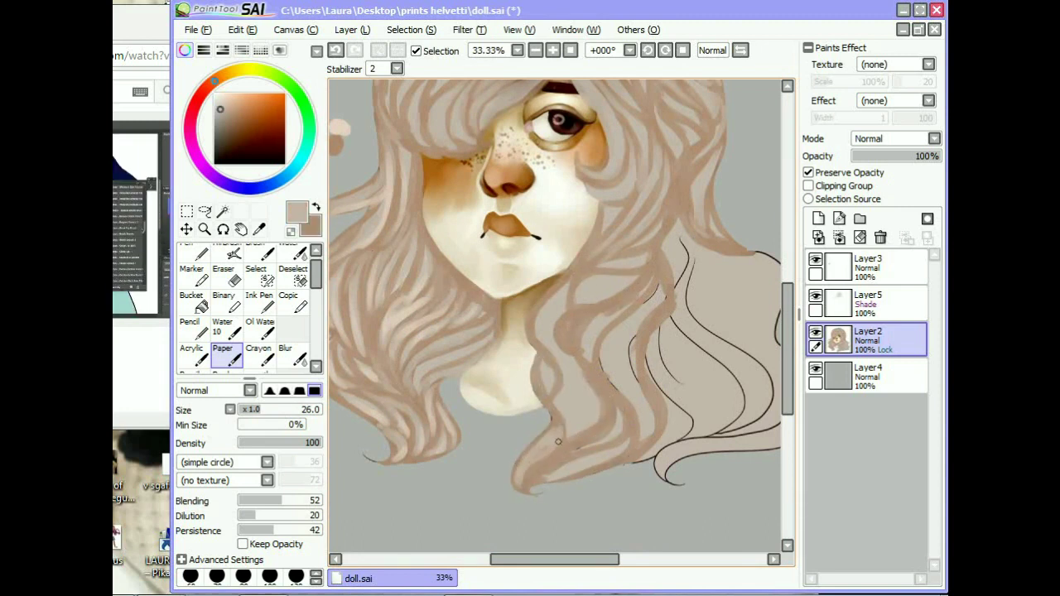
{"action": "left_click", "coordinate": [563, 390], "text": "alt"}
{"action": "left_click_drag", "start_coordinate": [566, 353], "coordinate": [544, 302]}
{"action": "left_click_drag", "start_coordinate": [590, 429], "coordinate": [554, 317]}
{"action": "left_click", "coordinate": [592, 378], "text": "alt"}
{"action": "left_click", "coordinate": [563, 364], "text": "alt"}
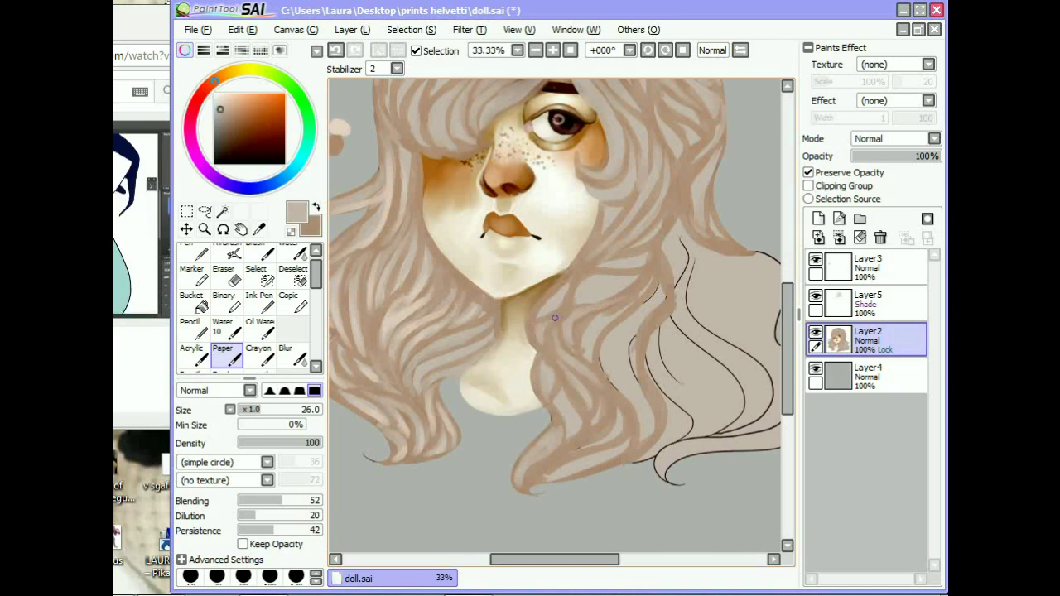
Step: Paint brown along the next outlined locks, and fill the remaining outer lower hair with solid brown using the size 100 Paper brush
{"action": "scroll", "coordinate": [631, 459], "scroll_direction": "right", "scroll_amount": 3}
{"action": "key", "text": "x"}
{"action": "left_click_drag", "start_coordinate": [521, 351], "coordinate": [501, 319]}
{"action": "left_click_drag", "start_coordinate": [583, 290], "coordinate": [571, 225]}
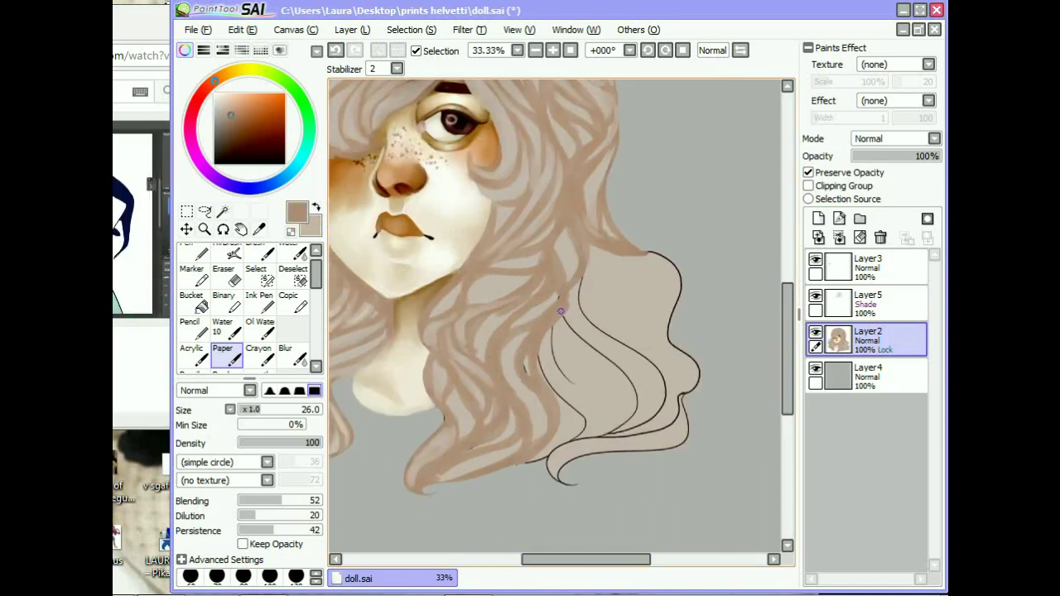
{"action": "left_click_drag", "start_coordinate": [576, 414], "coordinate": [542, 364]}
{"action": "mouse_move", "coordinate": [571, 463]}
{"action": "left_mouse_down"}
{"action": "mouse_move", "coordinate": [711, 229]}
{"action": "mouse_move", "coordinate": [632, 369]}
{"action": "mouse_move", "coordinate": [589, 289]}
{"action": "left_mouse_up"}
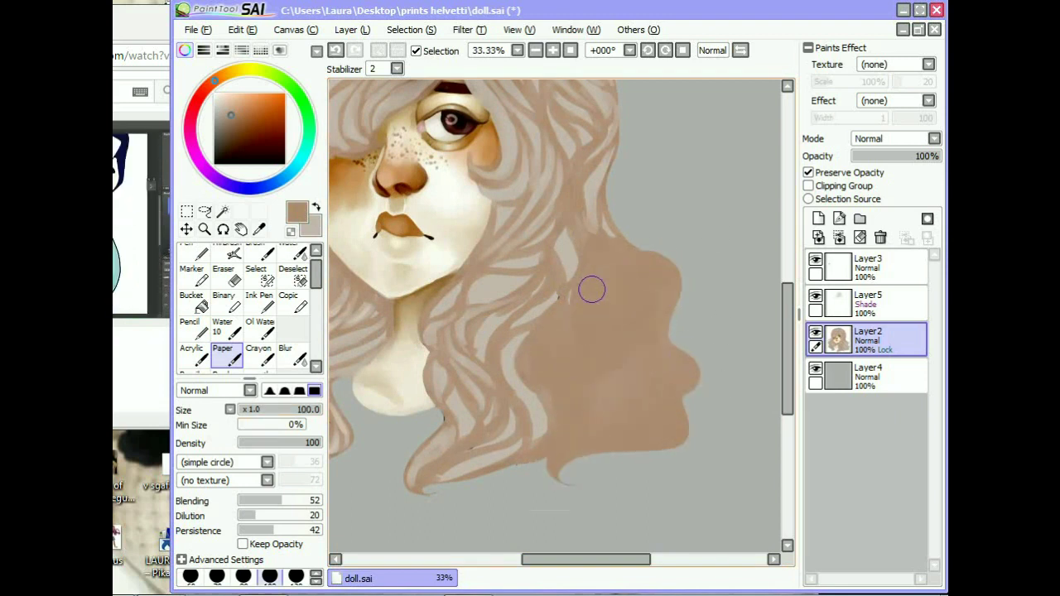
Step: Paint light beige strands over the inner part of the solid brown hair section with the Paper brush at size 25
{"action": "key", "text": "x"}
{"action": "key", "text": "bracketleft"}
{"action": "key", "text": "bracketleft"}
{"action": "key", "text": "bracketleft"}
{"action": "key", "text": "bracketleft"}
{"action": "key", "text": "bracketleft"}
{"action": "key", "text": "bracketleft"}
{"action": "key", "text": "bracketleft"}
{"action": "key", "text": "bracketleft"}
{"action": "key", "text": "bracketleft"}
{"action": "mouse_move", "coordinate": [547, 356]}
{"action": "left_mouse_down"}
{"action": "mouse_move", "coordinate": [596, 350]}
{"action": "mouse_move", "coordinate": [558, 353]}
{"action": "mouse_move", "coordinate": [587, 326]}
{"action": "mouse_move", "coordinate": [591, 387]}
{"action": "mouse_move", "coordinate": [610, 371]}
{"action": "mouse_move", "coordinate": [616, 412]}
{"action": "mouse_move", "coordinate": [644, 399]}
{"action": "left_mouse_up"}
Step: Undo the last strokes made on the lower hair strands
{"action": "key", "text": "ctrl+z"}
{"action": "key", "text": "ctrl+z"}
{"action": "key", "text": "ctrl+z"}
{"action": "key", "text": "ctrl+z"}
{"action": "key", "text": "ctrl+z"}
{"action": "key", "text": "ctrl+z"}
{"action": "key", "text": "ctrl+z"}
{"action": "key", "text": "ctrl+z"}
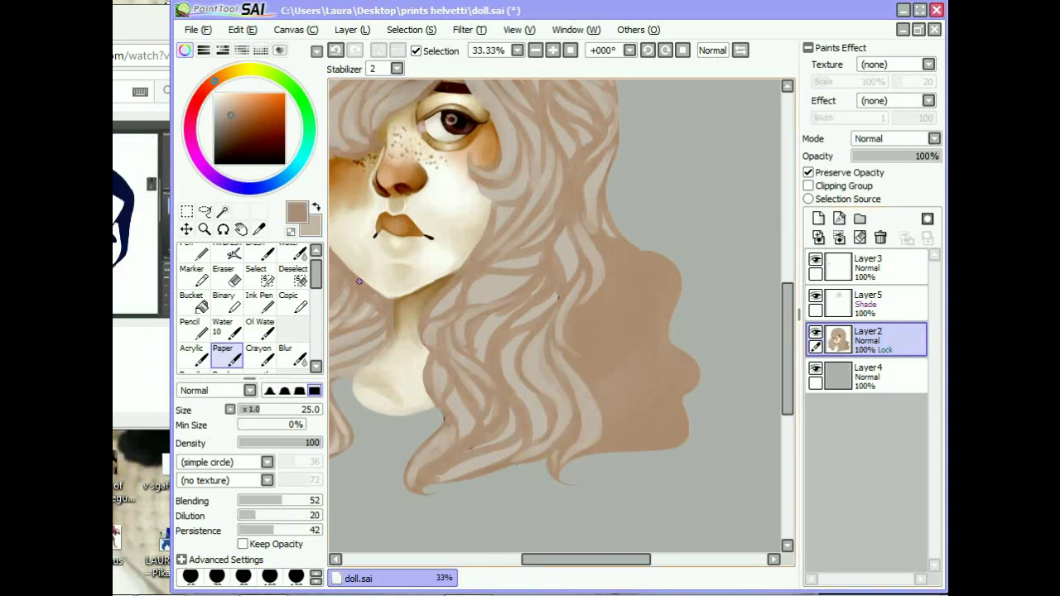
Step: Paint more light beige wavy strands down the middle of the brown hair section
{"action": "key", "text": "h"}
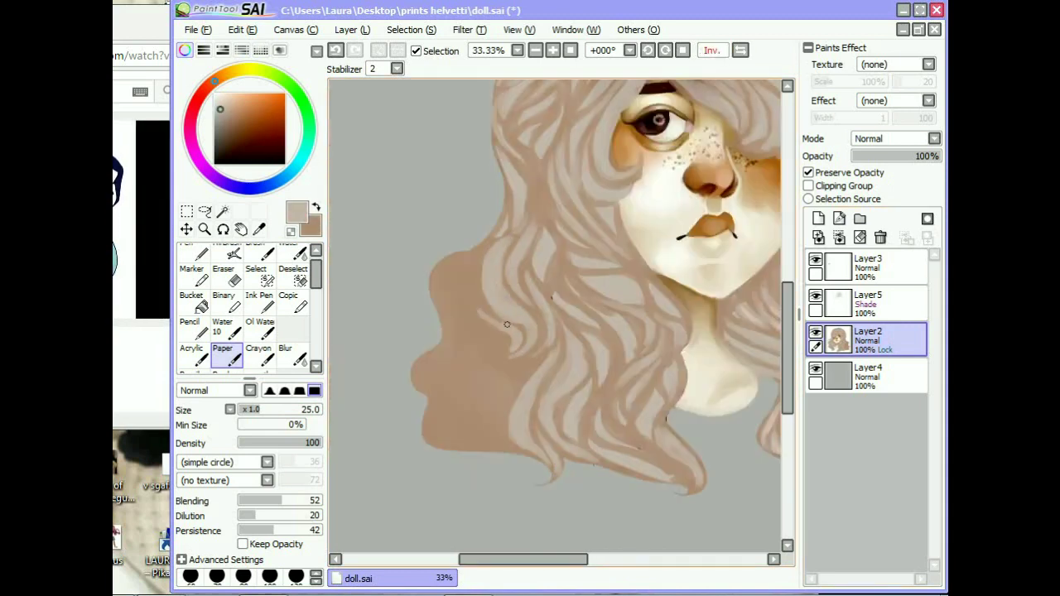
{"action": "left_click_drag", "start_coordinate": [477, 259], "coordinate": [504, 431]}
{"action": "key", "text": "x"}
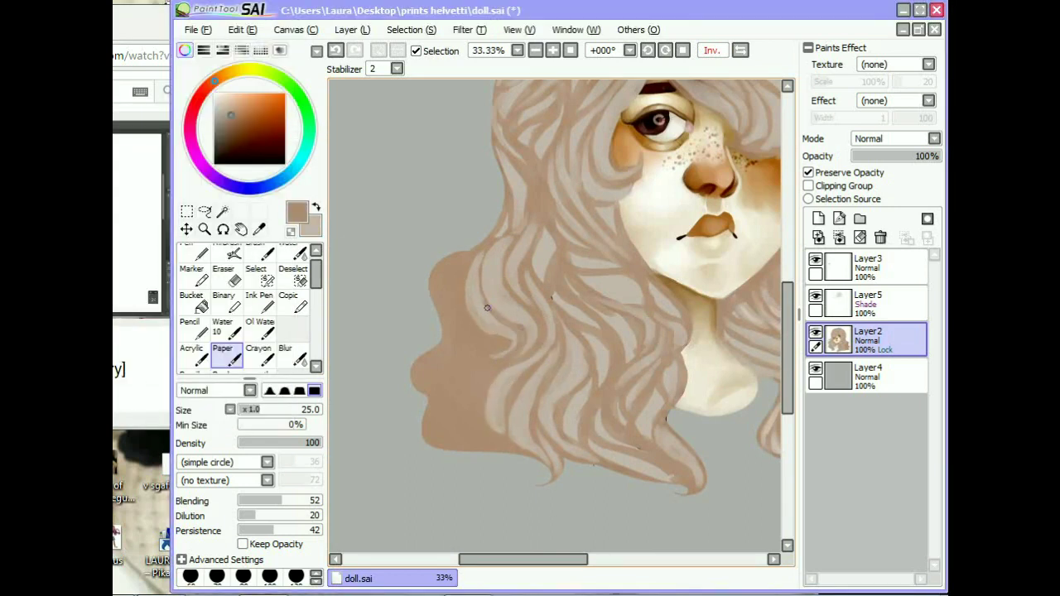
{"action": "key", "text": "x"}
{"action": "left_click_drag", "start_coordinate": [482, 406], "coordinate": [487, 337]}
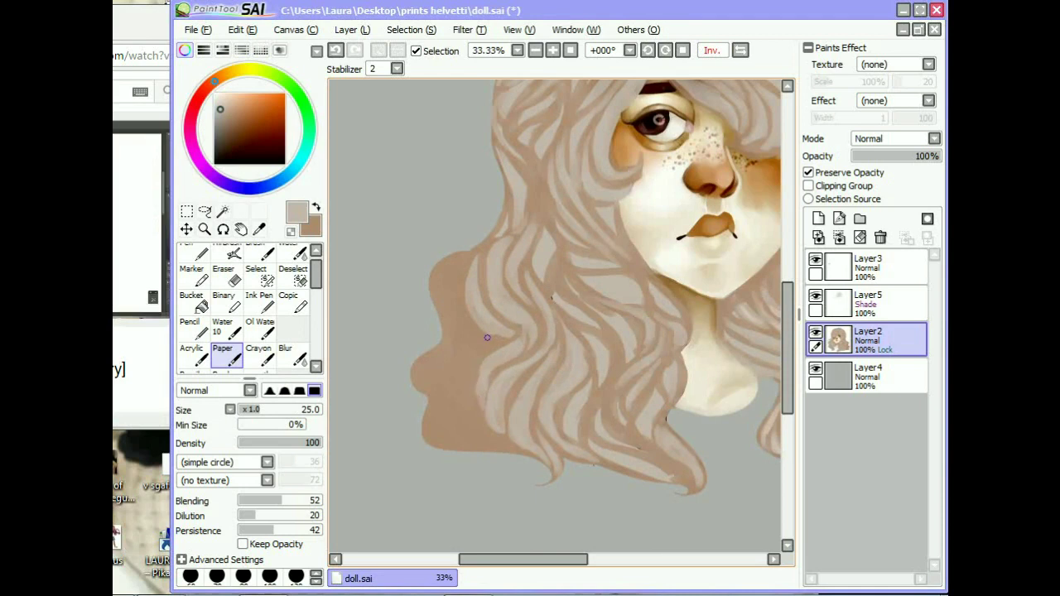
Step: Add beige strands along the outer curls and bottom edge of the brown section, separating them with brown lines
{"action": "left_click_drag", "start_coordinate": [436, 296], "coordinate": [447, 311]}
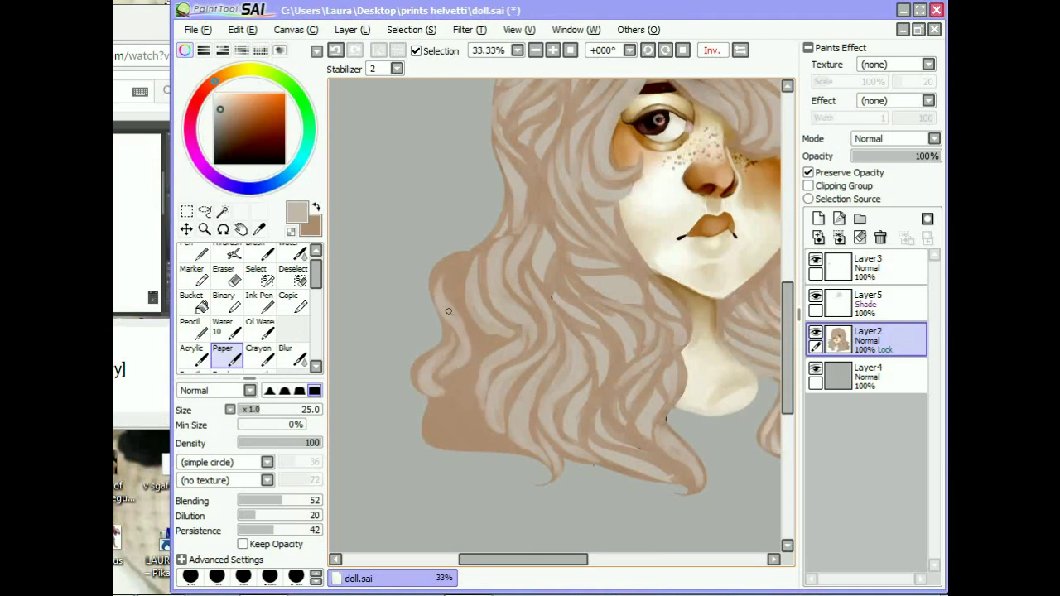
{"action": "left_click_drag", "start_coordinate": [439, 427], "coordinate": [476, 440]}
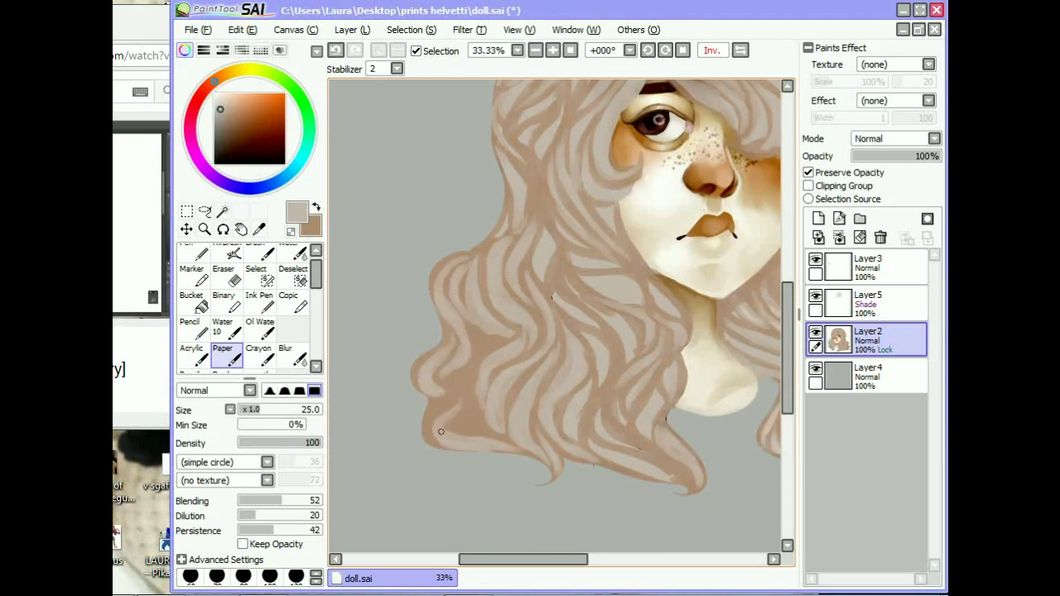
{"action": "key", "text": "x"}
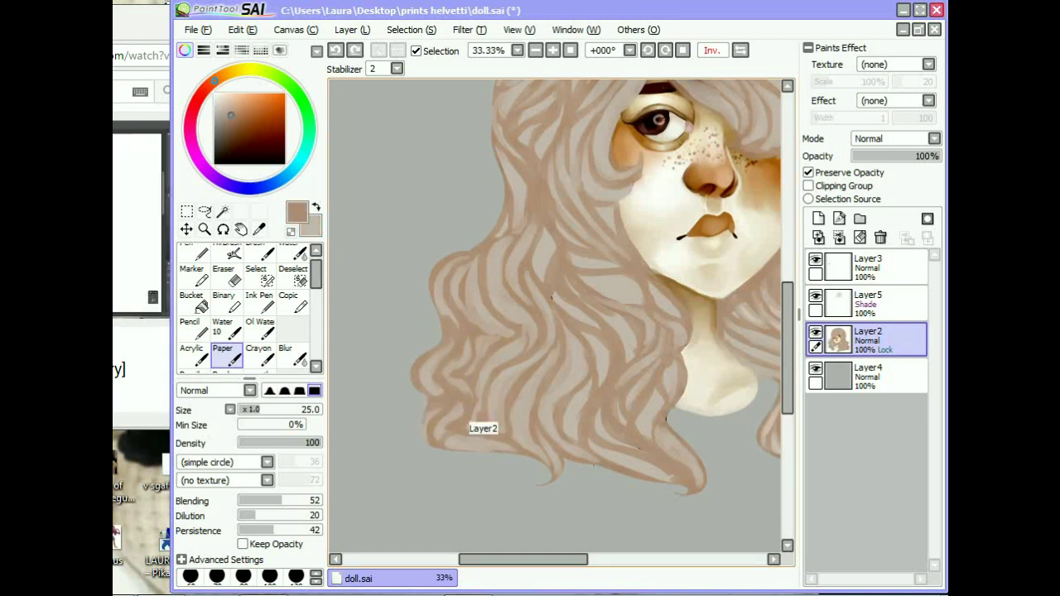
Step: Create a new layer above Layer3
{"action": "key", "text": "h"}
{"action": "key", "text": "ctrl+minus"}
{"action": "key", "text": "ctrl+shift+n"}
Step: Handwrite "LOL" over the fringe in reddish brown, and undo the lettering
{"action": "left_click_drag", "start_coordinate": [415, 176], "coordinate": [440, 197]}
{"action": "left_click_drag", "start_coordinate": [453, 170], "coordinate": [451, 172]}
{"action": "left_click_drag", "start_coordinate": [466, 159], "coordinate": [489, 169]}
{"action": "left_click_drag", "start_coordinate": [460, 222], "coordinate": [479, 224]}
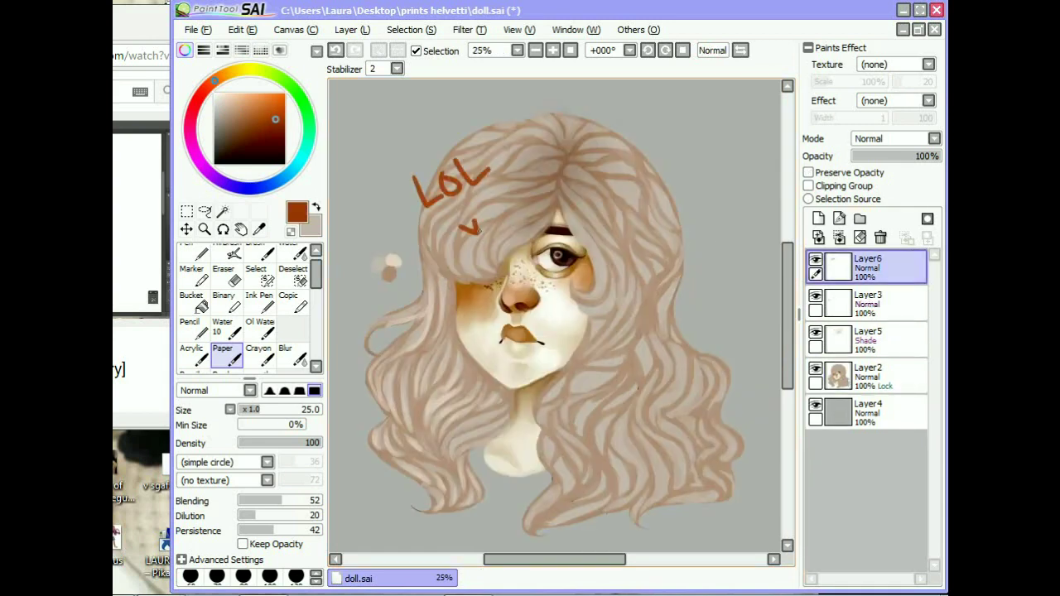
{"action": "key", "text": "ctrl+z"}
{"action": "key", "text": "ctrl+z"}
{"action": "key", "text": "ctrl+z"}
{"action": "key", "text": "ctrl+z"}
{"action": "key", "text": "ctrl+z"}
{"action": "key", "text": "ctrl+z"}
{"action": "key", "text": "ctrl+z"}
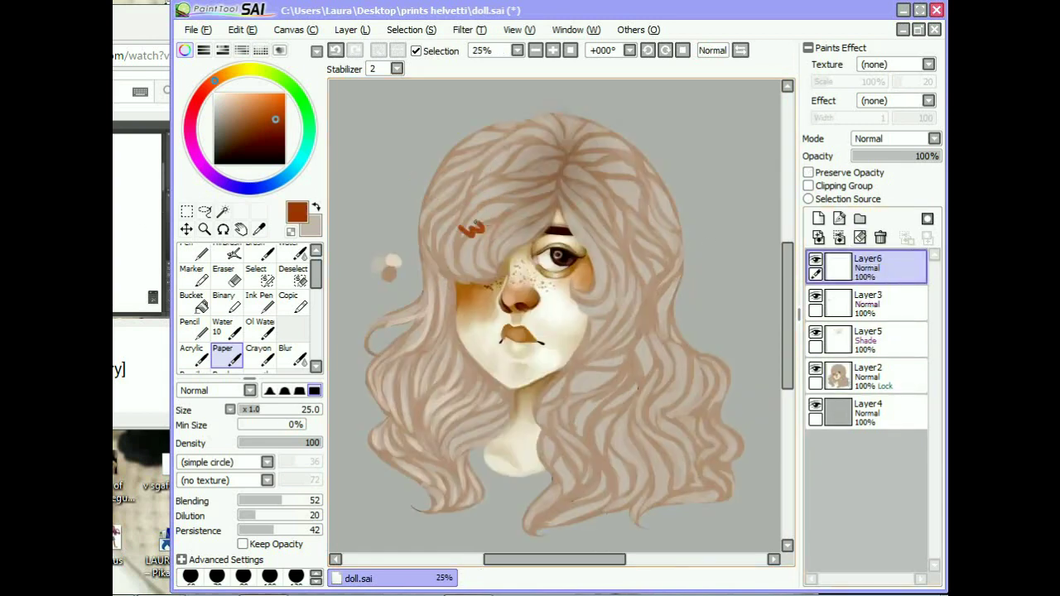
{"action": "key", "text": "ctrl+z"}
{"action": "key", "text": "ctrl+z"}
{"action": "key", "text": "ctrl+z"}
{"action": "key", "text": "ctrl+z"}
Step: Handwrite a note starting "okay this is" across the hair on Layer6, and clear the layer
{"action": "left_click_drag", "start_coordinate": [492, 192], "coordinate": [492, 194]}
{"action": "mouse_move", "coordinate": [501, 178]}
{"action": "left_mouse_down"}
{"action": "mouse_move", "coordinate": [511, 207]}
{"action": "mouse_move", "coordinate": [534, 203]}
{"action": "left_mouse_up"}
{"action": "left_click_drag", "start_coordinate": [540, 178], "coordinate": [546, 207]}
{"action": "left_click_drag", "start_coordinate": [484, 232], "coordinate": [495, 258]}
{"action": "left_click_drag", "start_coordinate": [500, 231], "coordinate": [515, 256]}
{"action": "left_click_drag", "start_coordinate": [520, 238], "coordinate": [523, 252]}
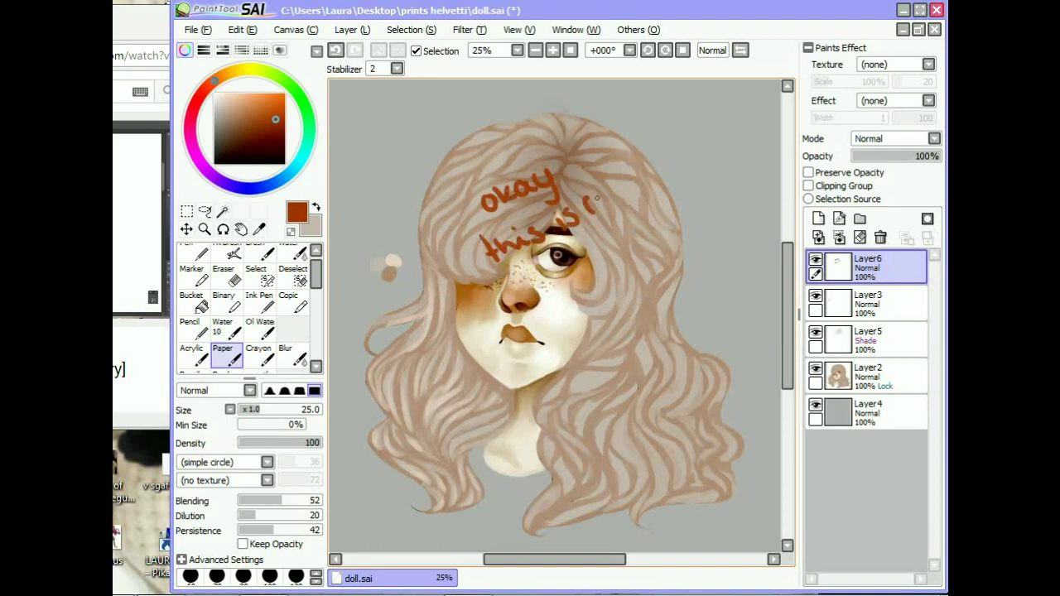
{"action": "left_click_drag", "start_coordinate": [596, 198], "coordinate": [654, 178]}
{"action": "left_click_drag", "start_coordinate": [592, 248], "coordinate": [670, 290]}
{"action": "left_click_drag", "start_coordinate": [658, 248], "coordinate": [712, 273]}
{"action": "key", "text": "Delete"}
Step: Handwrite "But the hair looks like Brain" across the top of the hair, and clear the layer
{"action": "left_click_drag", "start_coordinate": [451, 166], "coordinate": [463, 192]}
{"action": "left_click_drag", "start_coordinate": [476, 178], "coordinate": [545, 149]}
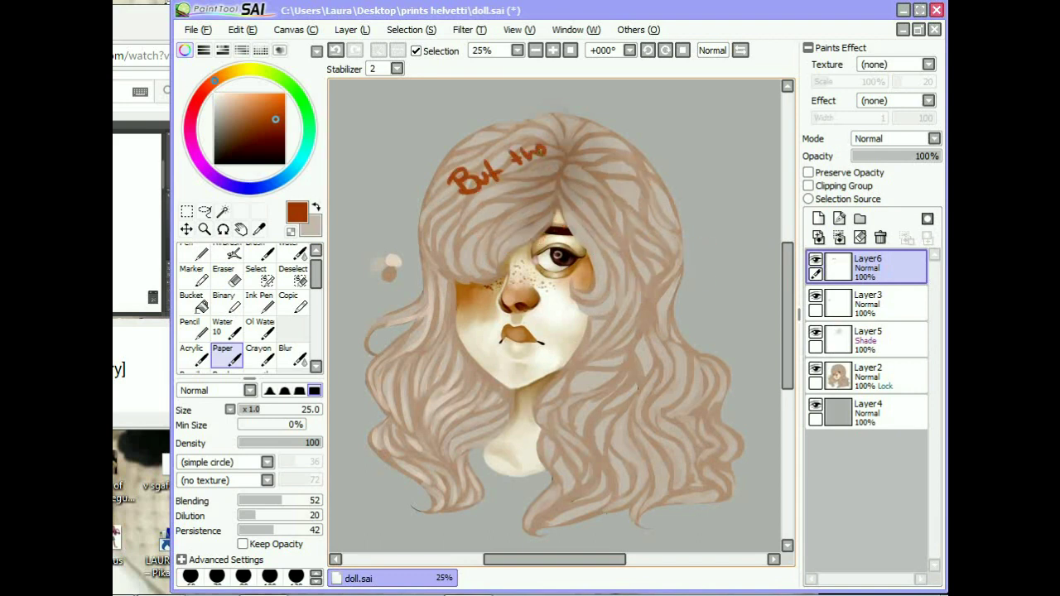
{"action": "left_click_drag", "start_coordinate": [513, 207], "coordinate": [543, 176]}
{"action": "left_click_drag", "start_coordinate": [583, 173], "coordinate": [650, 147]}
{"action": "left_click_drag", "start_coordinate": [575, 222], "coordinate": [609, 201]}
{"action": "left_click_drag", "start_coordinate": [608, 216], "coordinate": [670, 166]}
{"action": "left_click_drag", "start_coordinate": [671, 178], "coordinate": [720, 151]}
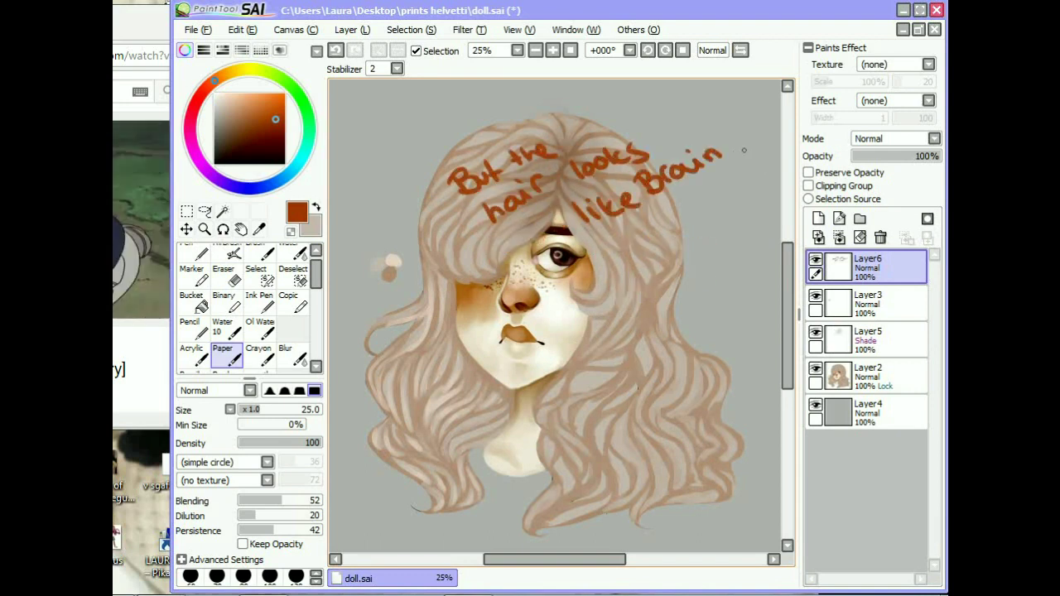
{"action": "key", "text": "Delete"}
Step: Handwrite one more short note over the fringe, and clear it from Layer6
{"action": "mouse_move", "coordinate": [454, 175]}
{"action": "left_mouse_down"}
{"action": "mouse_move", "coordinate": [476, 195]}
{"action": "mouse_move", "coordinate": [514, 153]}
{"action": "left_mouse_up"}
{"action": "mouse_move", "coordinate": [478, 204]}
{"action": "left_mouse_down"}
{"action": "mouse_move", "coordinate": [490, 216]}
{"action": "mouse_move", "coordinate": [530, 192]}
{"action": "left_mouse_up"}
{"action": "mouse_move", "coordinate": [524, 178]}
{"action": "left_mouse_down"}
{"action": "mouse_move", "coordinate": [586, 153]}
{"action": "mouse_move", "coordinate": [637, 149]}
{"action": "left_mouse_up"}
{"action": "key", "text": "Delete"}
Step: Merge Layer5 down into Layer2, and place Layer6 below Layer3 at 61% opacity with a pale beige paint colour
{"action": "left_click", "coordinate": [868, 339]}
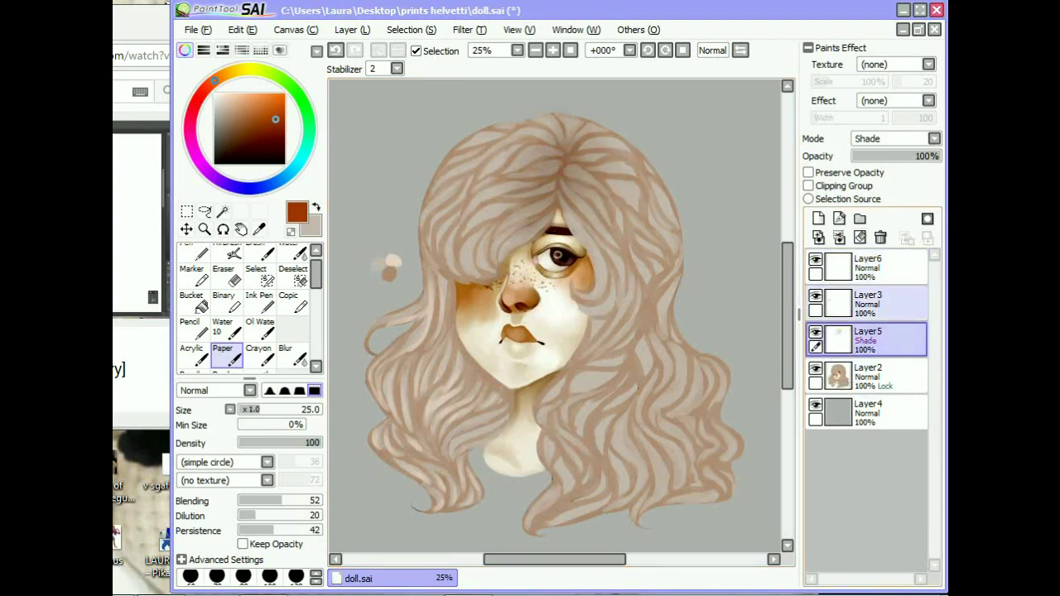
{"action": "key", "text": "ctrl+e"}
{"action": "left_click", "coordinate": [223, 99]}
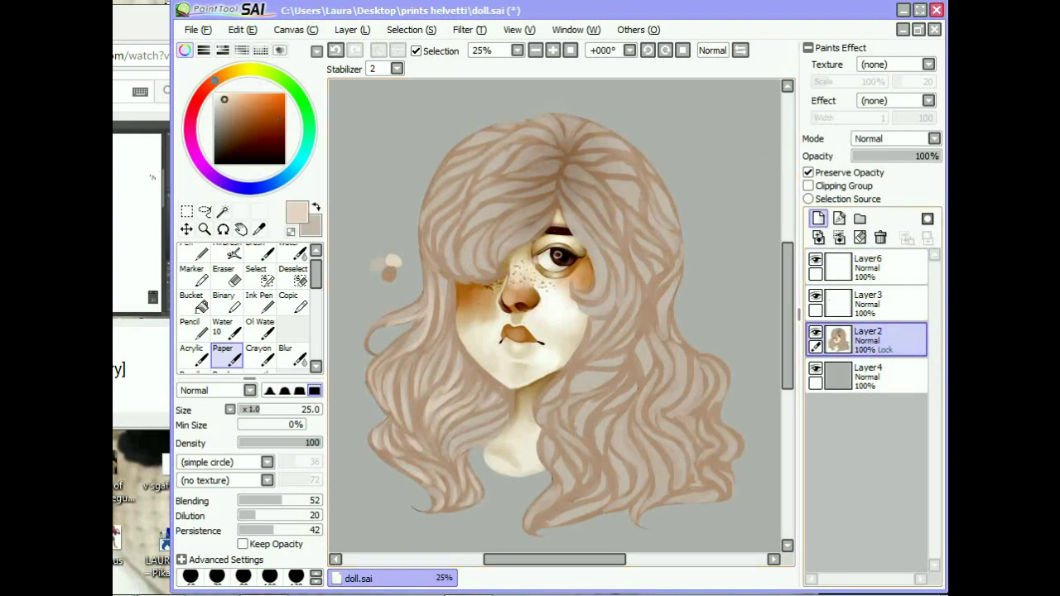
{"action": "left_click_drag", "start_coordinate": [868, 268], "coordinate": [867, 304]}
{"action": "left_click_drag", "start_coordinate": [939, 155], "coordinate": [905, 156]}
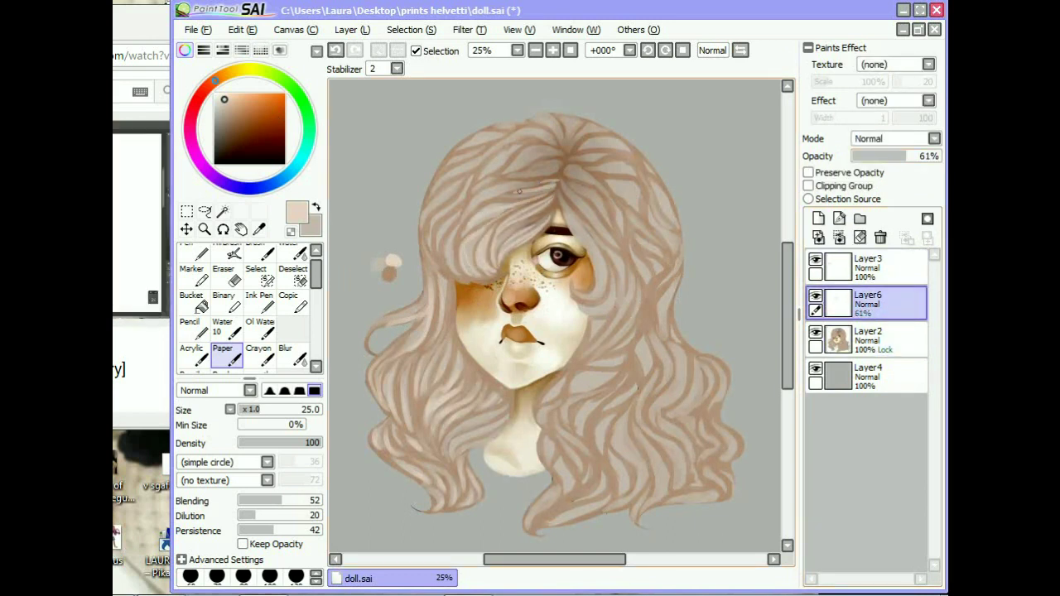
Step: Draw thin loose beige strands over the fringe and side hair with the size 10 Pencil on Layer6 at 100% opacity
{"action": "key", "text": "x"}
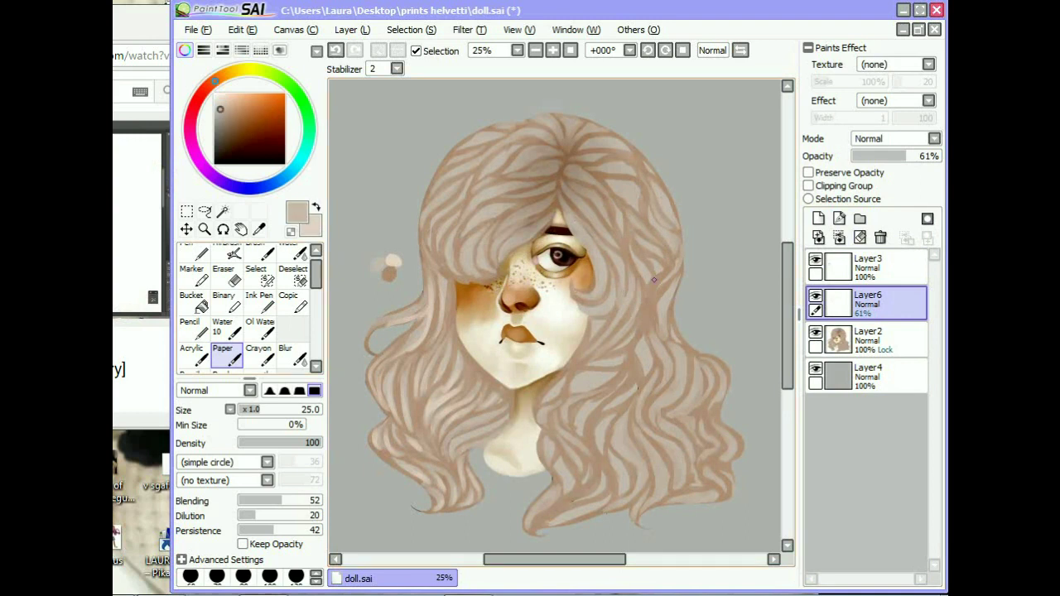
{"action": "key", "text": "n"}
{"action": "key", "text": "ctrl+plus"}
{"action": "left_click_drag", "start_coordinate": [905, 156], "coordinate": [939, 155]}
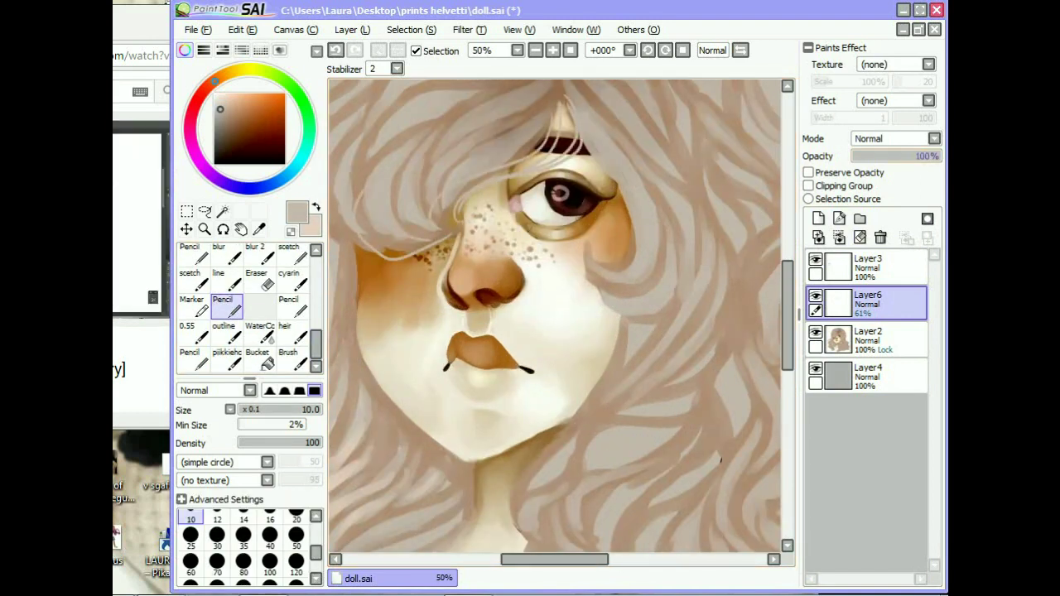
{"action": "key", "text": "ctrl+minus"}
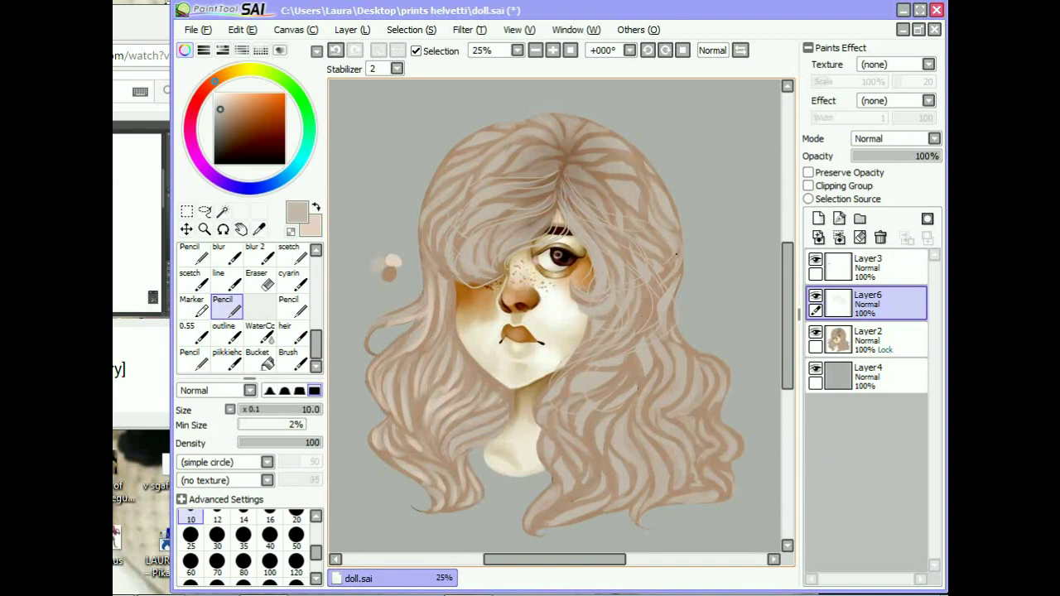
Step: Set Layer6 to Luminosity mode at 16% opacity and draw thin highlight strands through the lower hair on both sides
{"action": "key", "text": "h"}
{"action": "left_click", "coordinate": [894, 138]}
{"action": "left_click", "coordinate": [877, 216]}
{"action": "left_click_drag", "start_coordinate": [927, 156], "coordinate": [865, 156]}
{"action": "left_click", "coordinate": [894, 138]}
{"action": "left_click", "coordinate": [878, 203]}
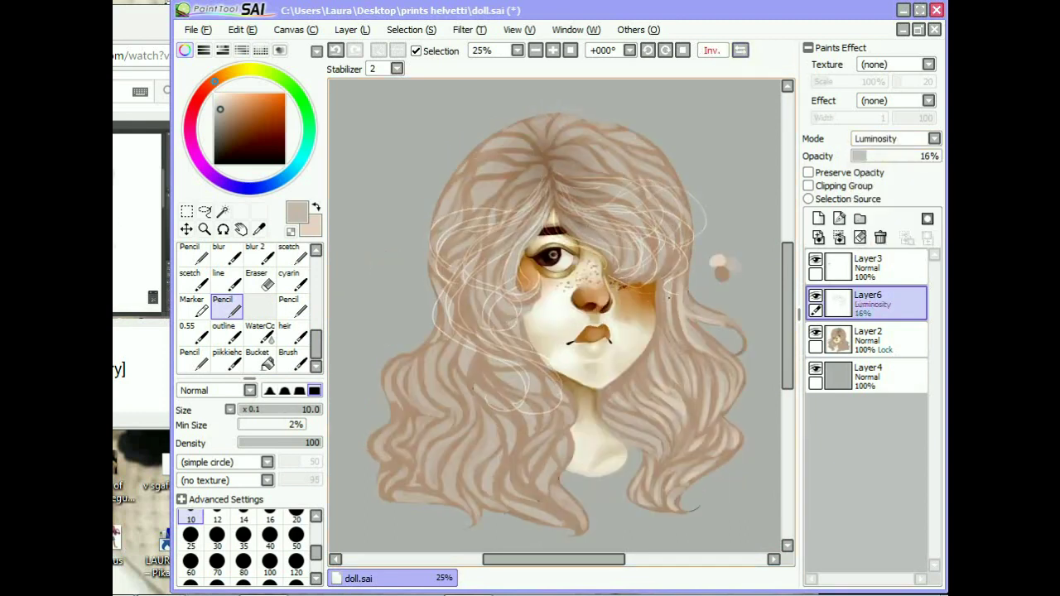
{"action": "left_click_drag", "start_coordinate": [720, 373], "coordinate": [670, 455]}
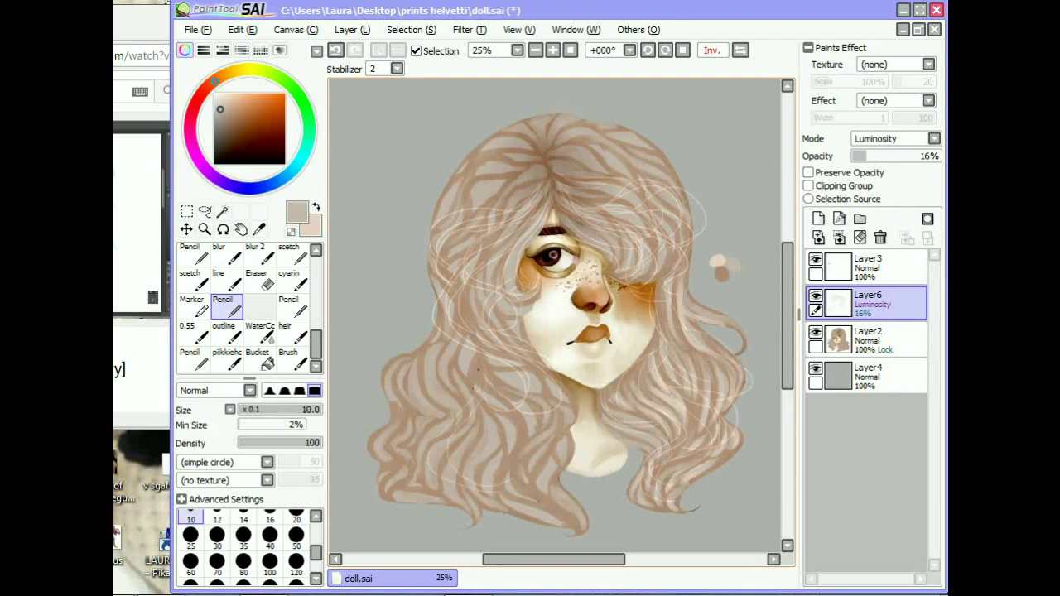
{"action": "mouse_move", "coordinate": [438, 340]}
{"action": "left_mouse_down"}
{"action": "mouse_move", "coordinate": [435, 468]}
{"action": "mouse_move", "coordinate": [407, 496]}
{"action": "left_mouse_up"}
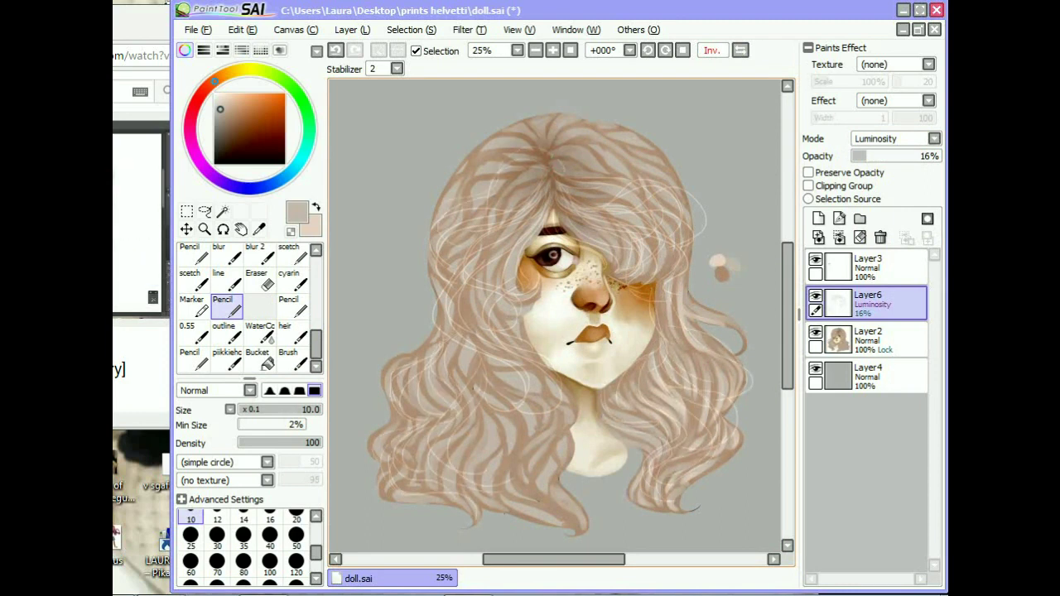
Step: Compare the highlighted hair in mirrored and normal orientation to check its balance
{"action": "key", "text": "h"}
{"action": "key", "text": "h"}
{"action": "key", "text": "h"}
{"action": "key", "text": "h"}
{"action": "key", "text": "h"}
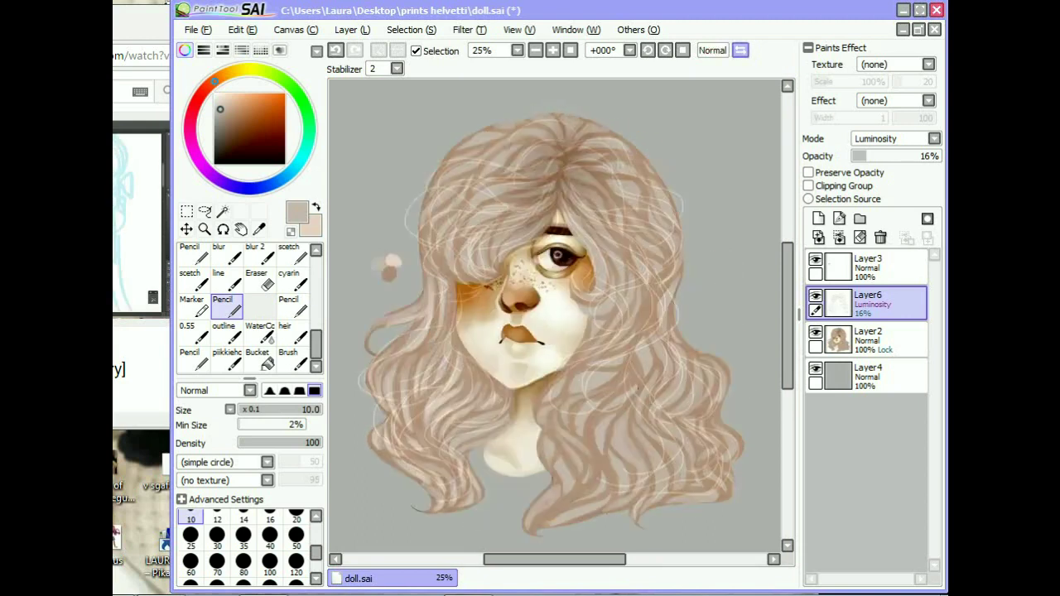
{"action": "key", "text": "h"}
{"action": "key", "text": "h"}
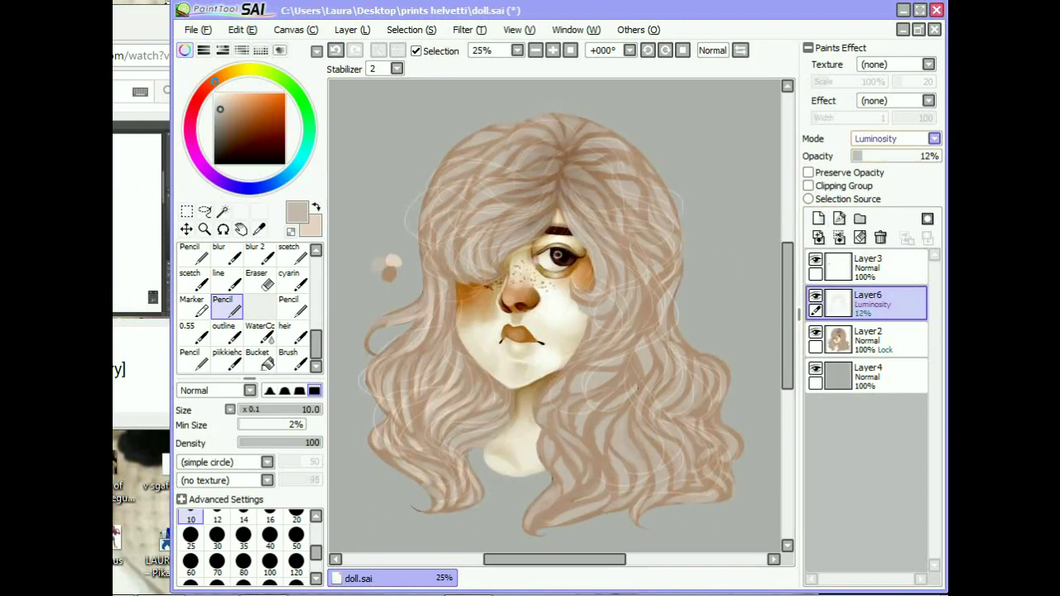
Step: Try a dark maroon Pencil strand over the fringe with Layer6 in Lumi & Shade mode, and undo the stroke
{"action": "key", "text": "Down"}
{"action": "key", "text": "Down"}
{"action": "left_click", "coordinate": [275, 137]}
{"action": "left_click_drag", "start_coordinate": [857, 156], "coordinate": [909, 155]}
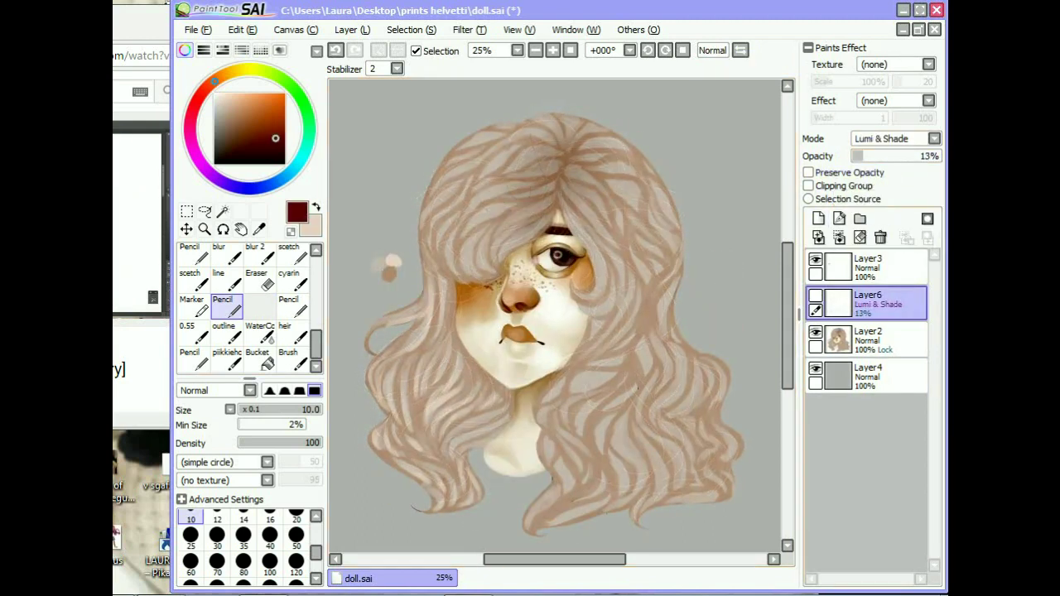
{"action": "left_click_drag", "start_coordinate": [451, 198], "coordinate": [505, 232]}
{"action": "key", "text": "ctrl+z"}
Step: Return Layer6 to Normal blending mode and select the Pencil
{"action": "left_click", "coordinate": [191, 304]}
{"action": "left_click", "coordinate": [933, 138]}
{"action": "left_click", "coordinate": [869, 153]}
{"action": "left_click", "coordinate": [226, 305]}
Step: Try dark maroon strands across the fringe and the side hair, and undo them
{"action": "mouse_move", "coordinate": [439, 209]}
{"action": "left_mouse_down"}
{"action": "mouse_move", "coordinate": [453, 227]}
{"action": "mouse_move", "coordinate": [579, 163]}
{"action": "mouse_move", "coordinate": [549, 209]}
{"action": "left_mouse_up"}
{"action": "left_click_drag", "start_coordinate": [617, 267], "coordinate": [654, 236]}
{"action": "key", "text": "ctrl+z"}
{"action": "key", "text": "ctrl+z"}
{"action": "key", "text": "ctrl+z"}
{"action": "key", "text": "ctrl+z"}
{"action": "key", "text": "ctrl+z"}
{"action": "key", "text": "ctrl+z"}
{"action": "key", "text": "ctrl+z"}
{"action": "key", "text": "ctrl+z"}
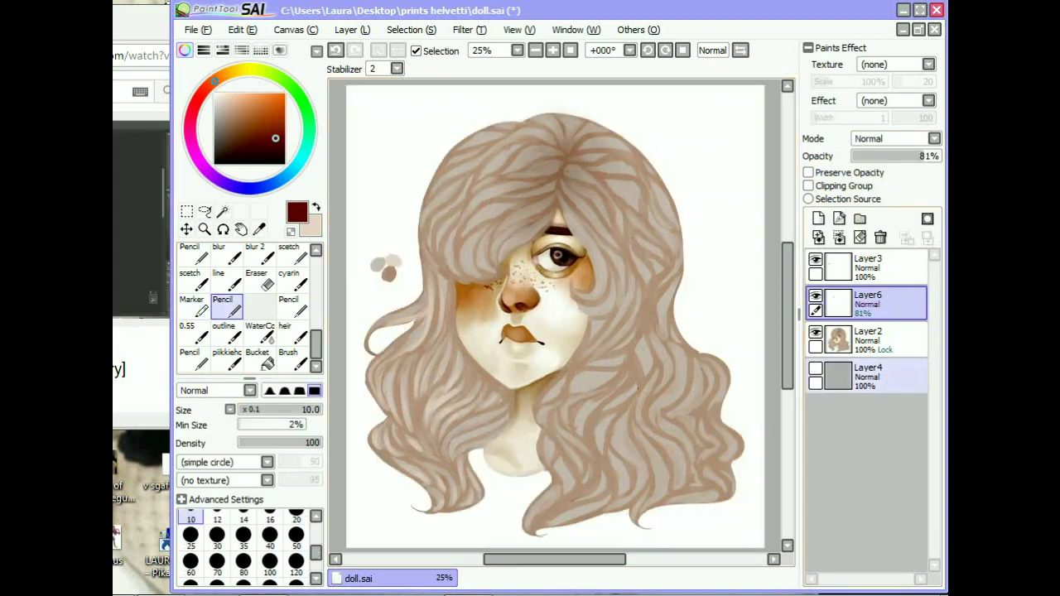